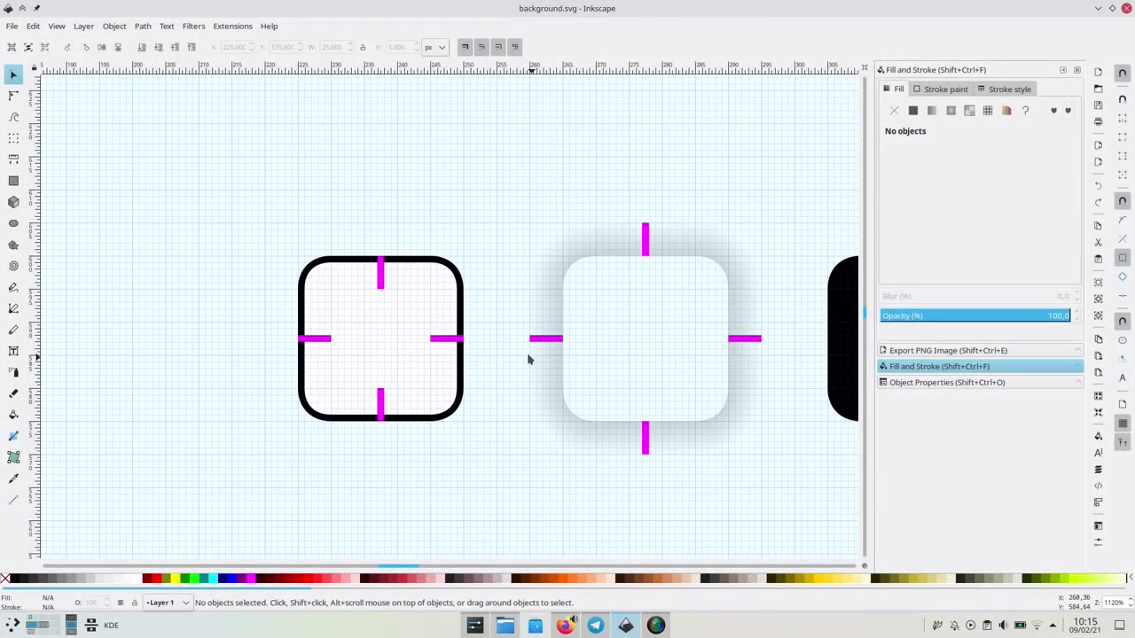
- Import wood.jpg from the Pictures/wood folder into the drawing as an embedded image, keeping the DPI from file and automatic rendering
scroll(527, 359, "right", 4)
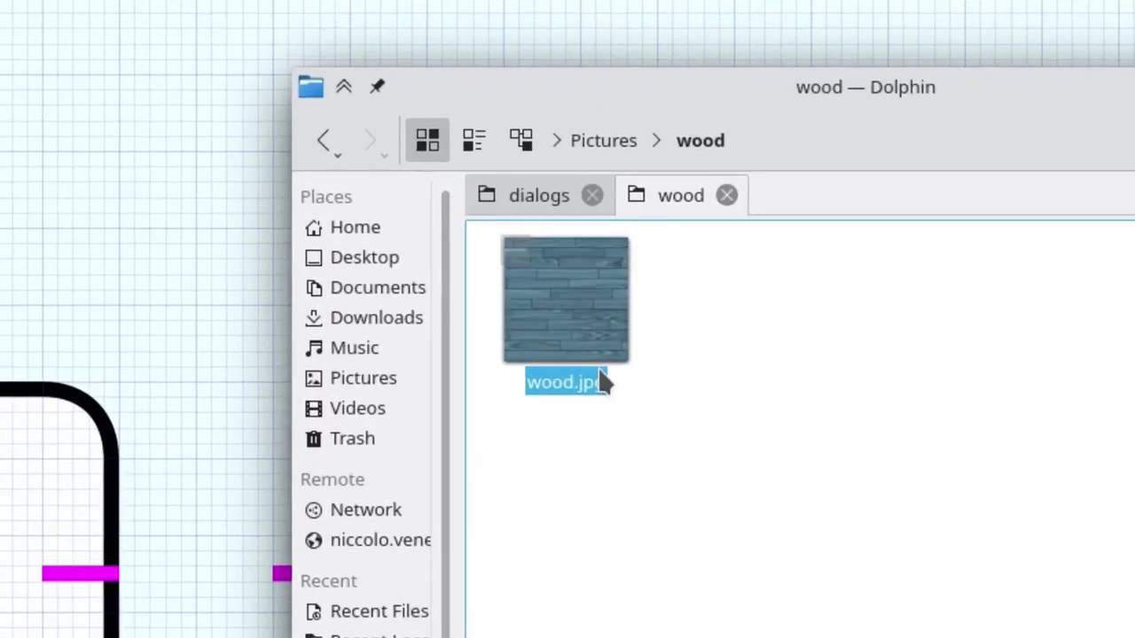
left_click_drag(523, 258, 290, 170)
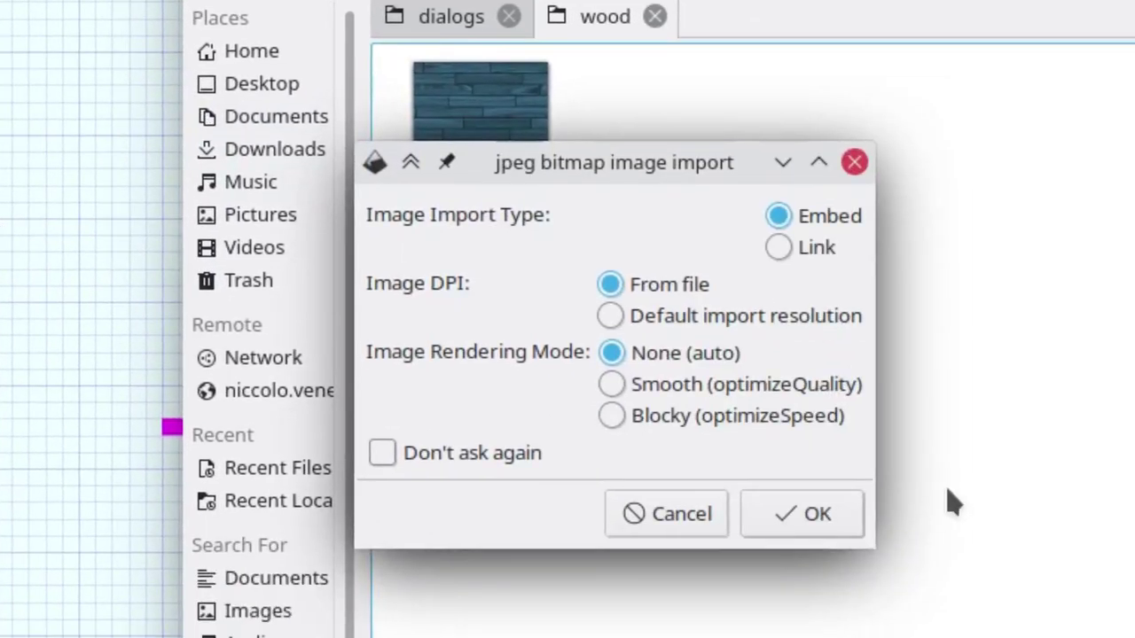
left_click(831, 529)
left_click(360, 303)
scroll(360, 303, "down", 6)
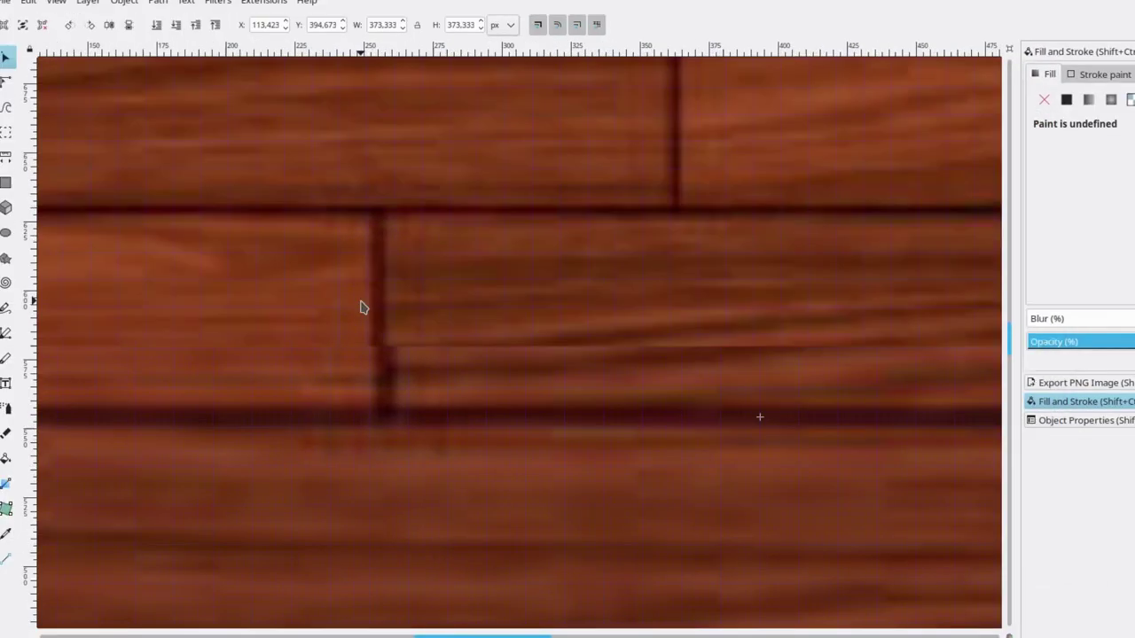
- Scale the wood image to 15 × 15 px and fit it exactly over the center area of the outlined rounded frame
left_click_drag(225, 132, 351, 278)
scroll(354, 326, "up", 6)
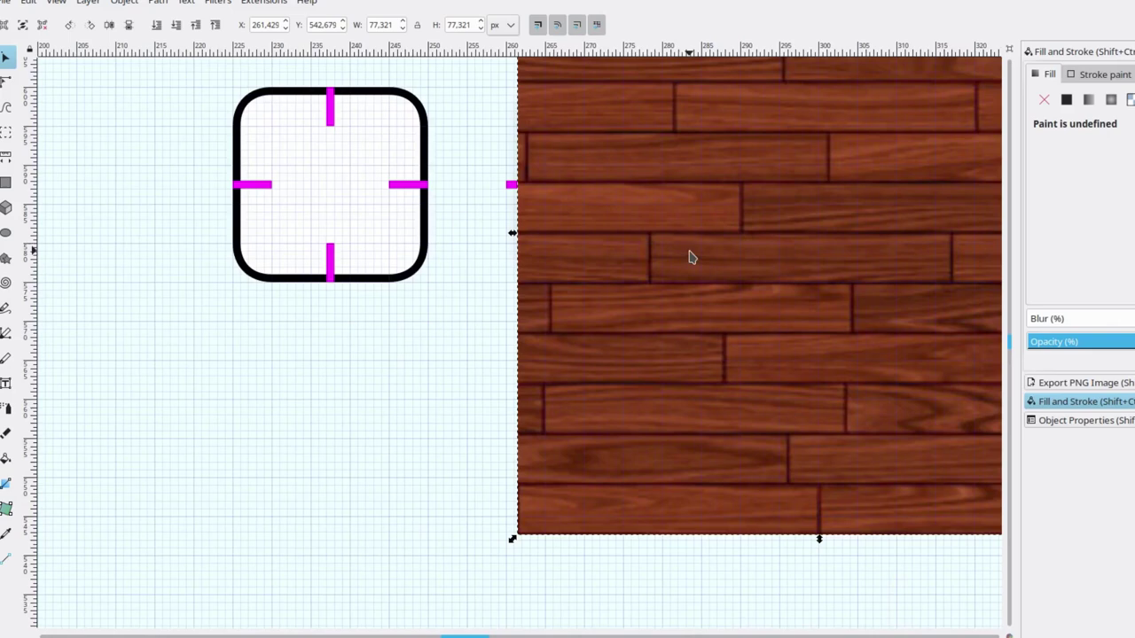
left_click_drag(639, 188, 393, 381)
scroll(394, 381, "down", 1)
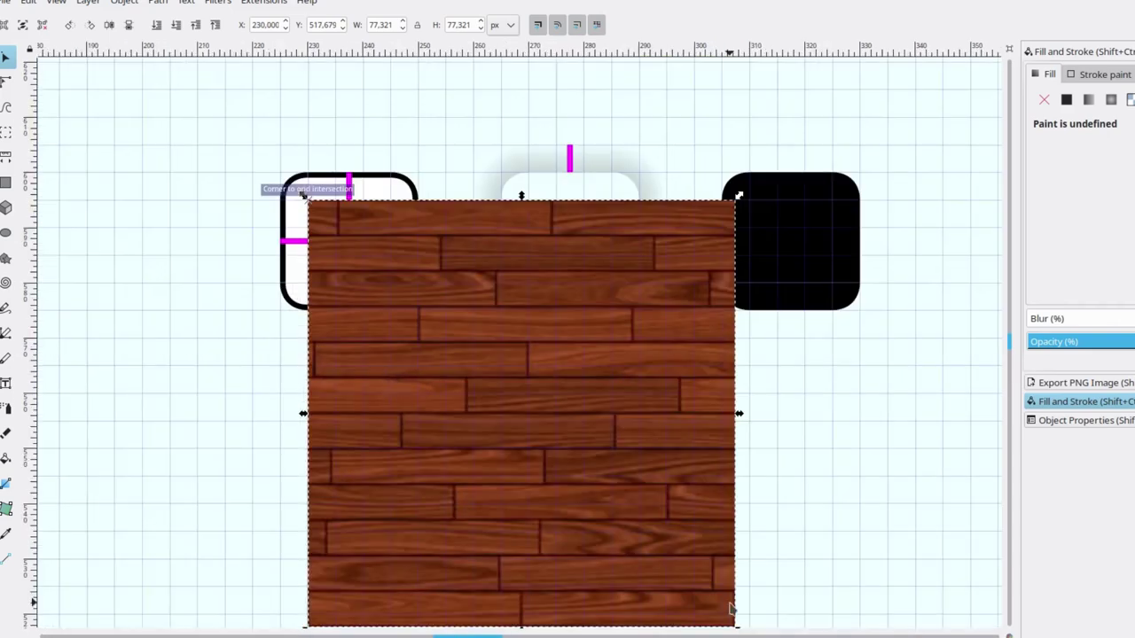
scroll(730, 603, "down", 1)
left_click_drag(737, 580, 371, 264)
scroll(373, 220, "up", 4)
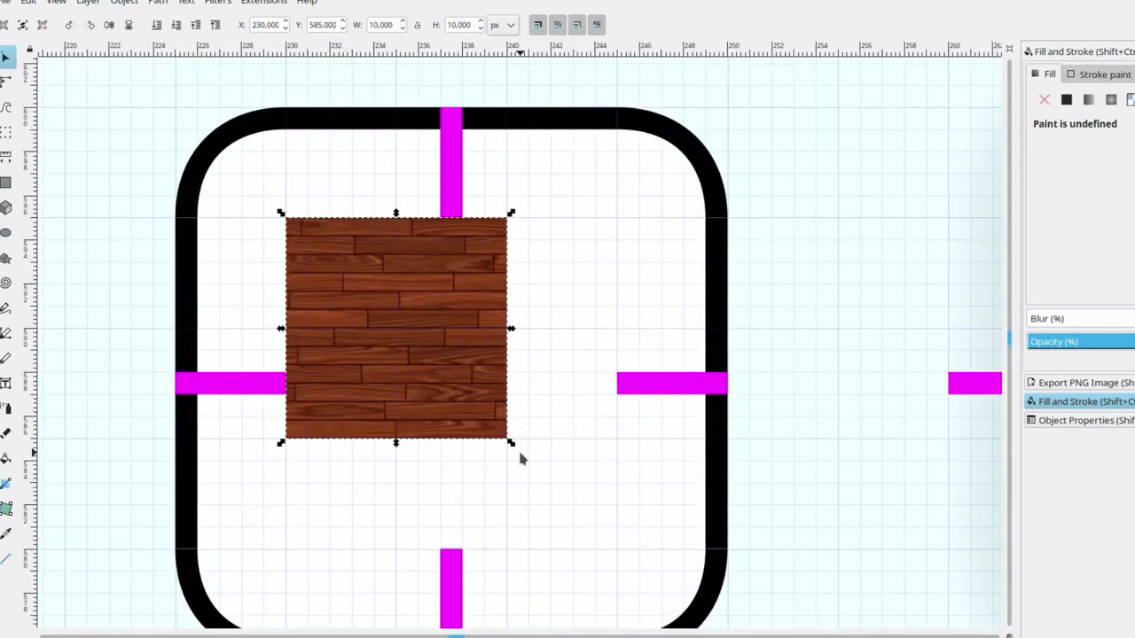
left_click_drag(512, 443, 596, 515)
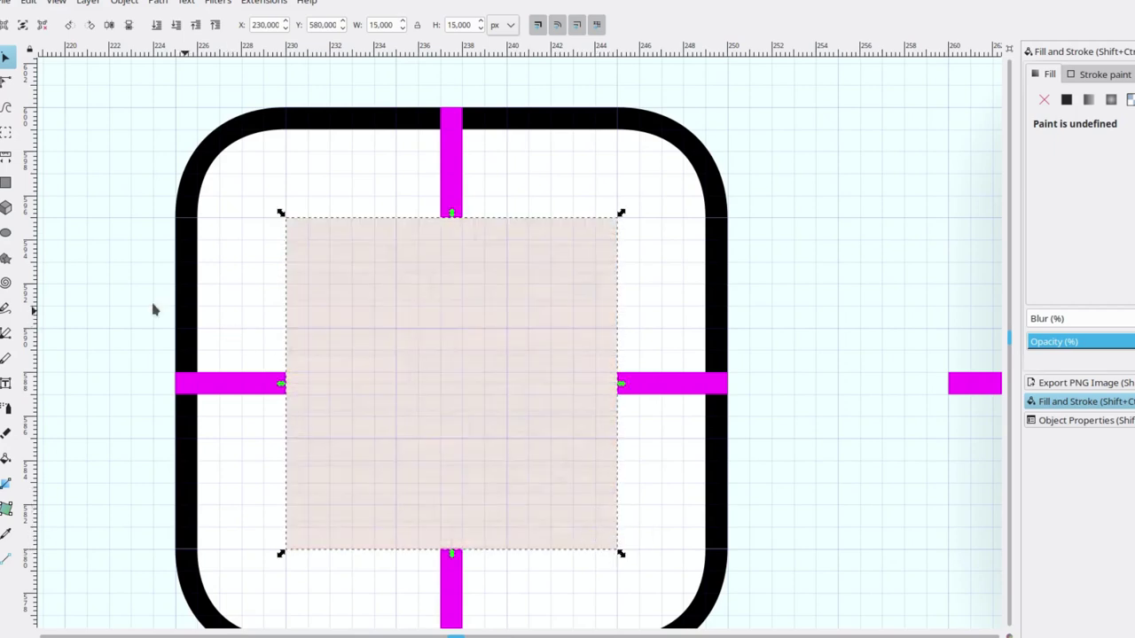
- Delete the frame's original center element that overlaps the wood image
left_click(153, 304)
left_click(459, 337)
key("Delete")
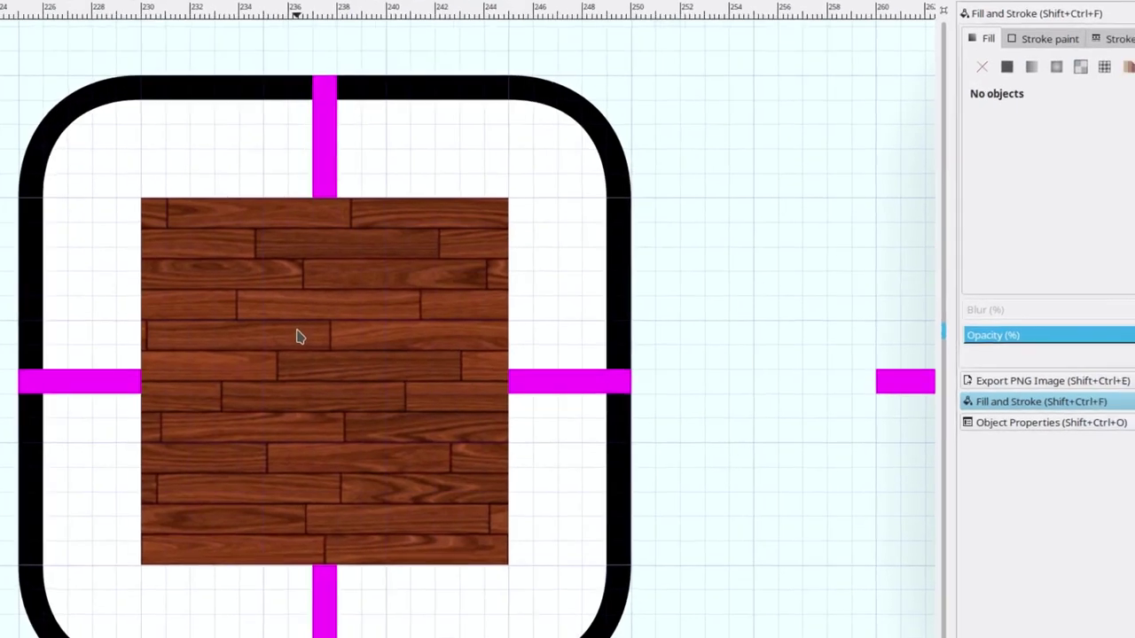
- Give the wood image the ID center and the label #center, and save the file
left_click(424, 342)
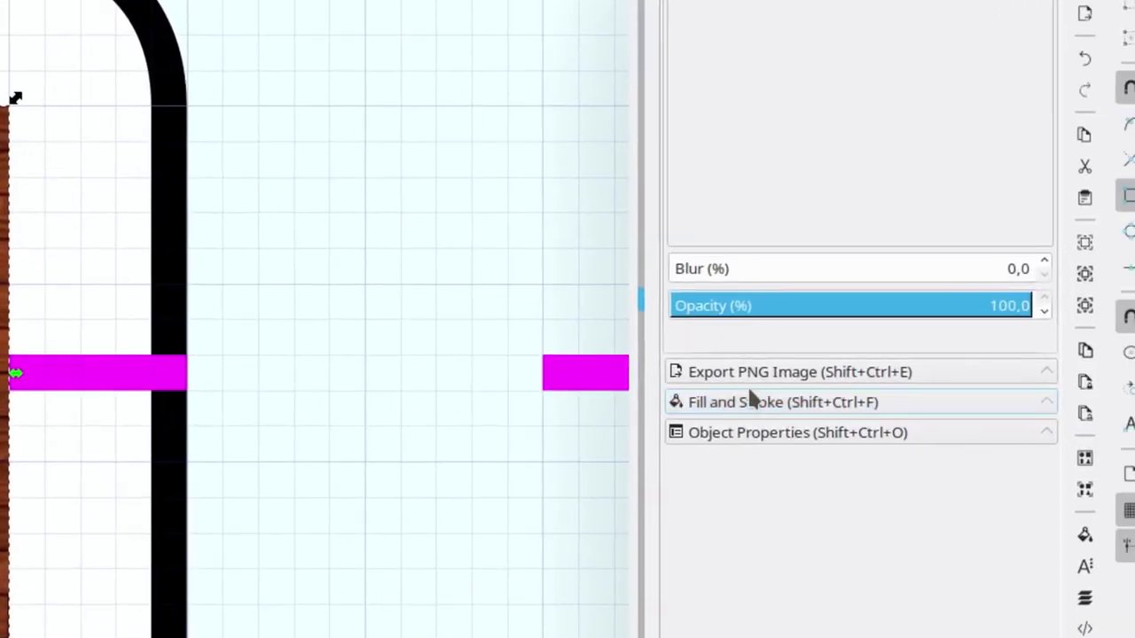
left_click(747, 432)
type("center")
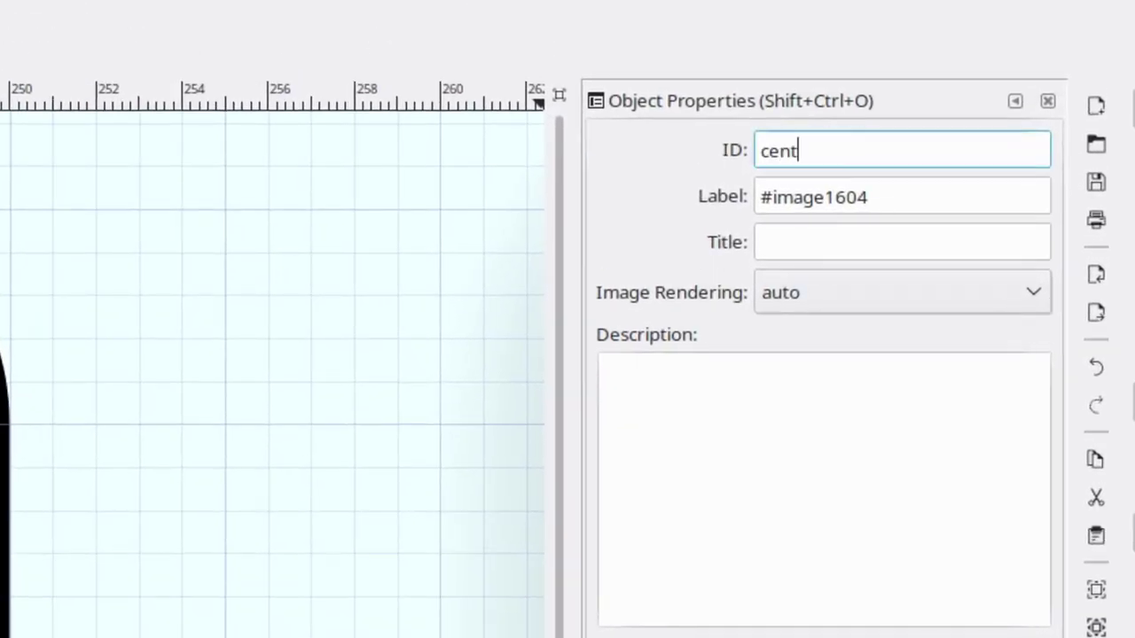
key("Tab")
type("#center")
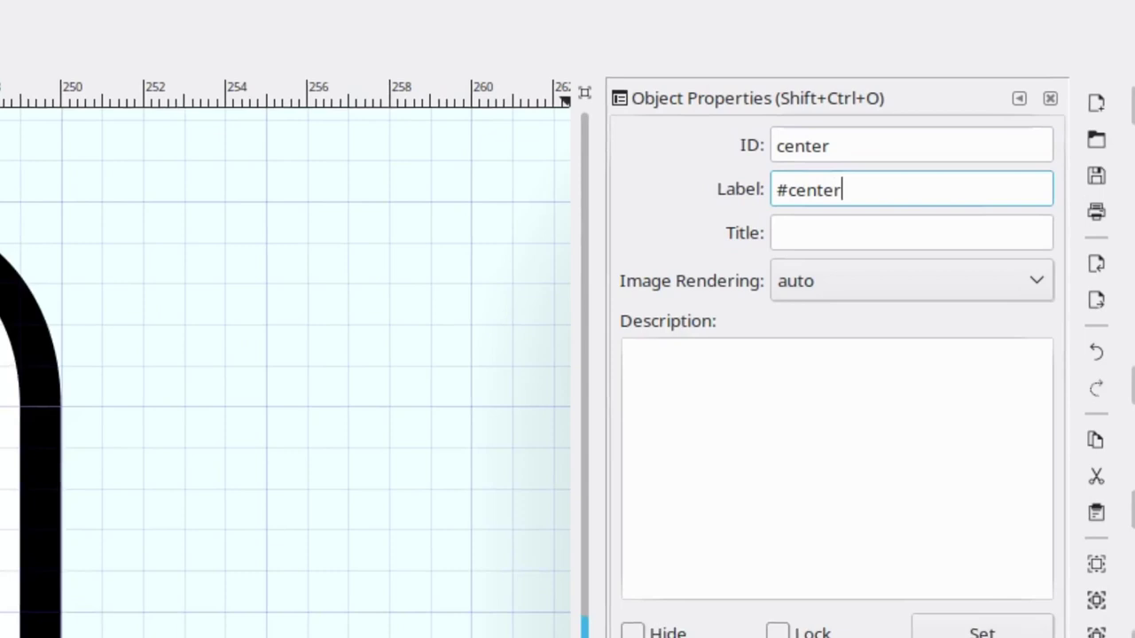
left_click(980, 631)
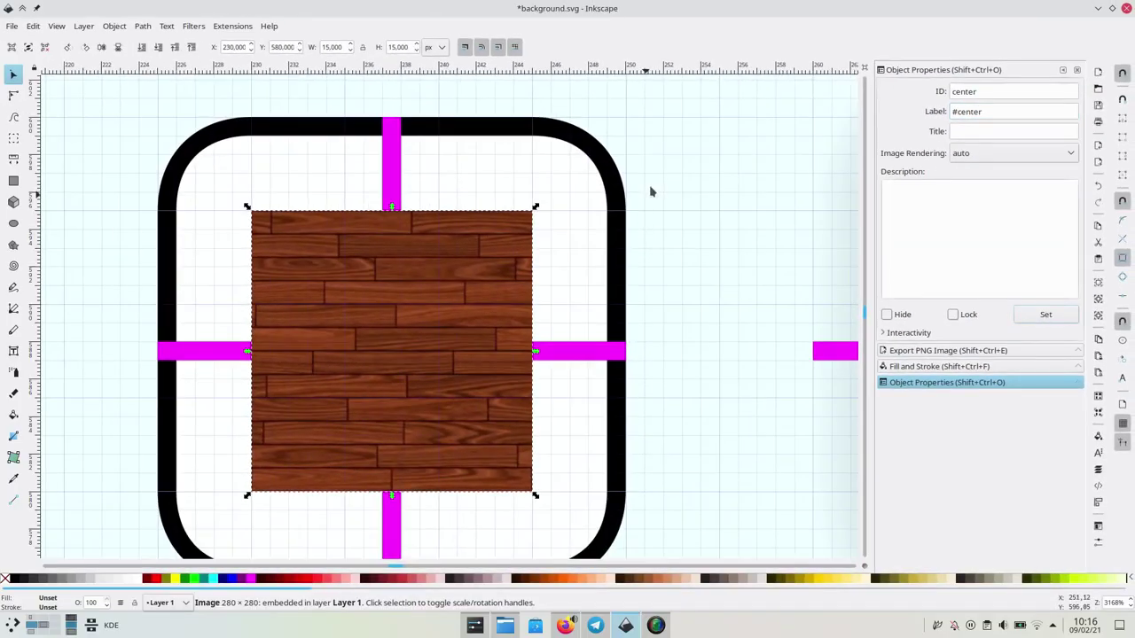
left_click(656, 187)
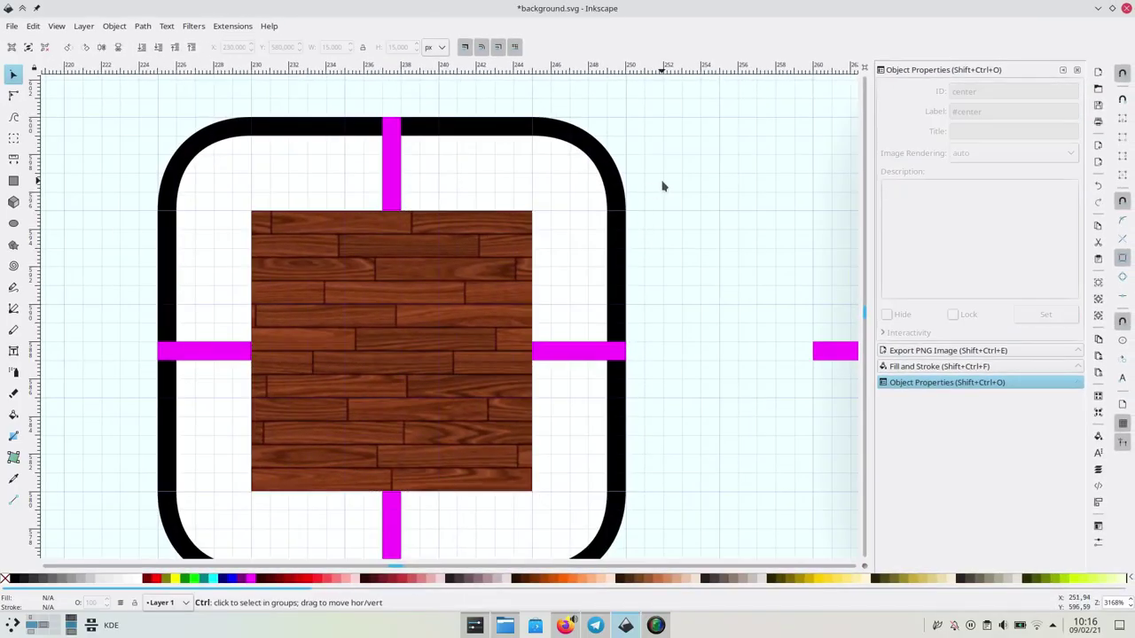
key("ctrl+s")
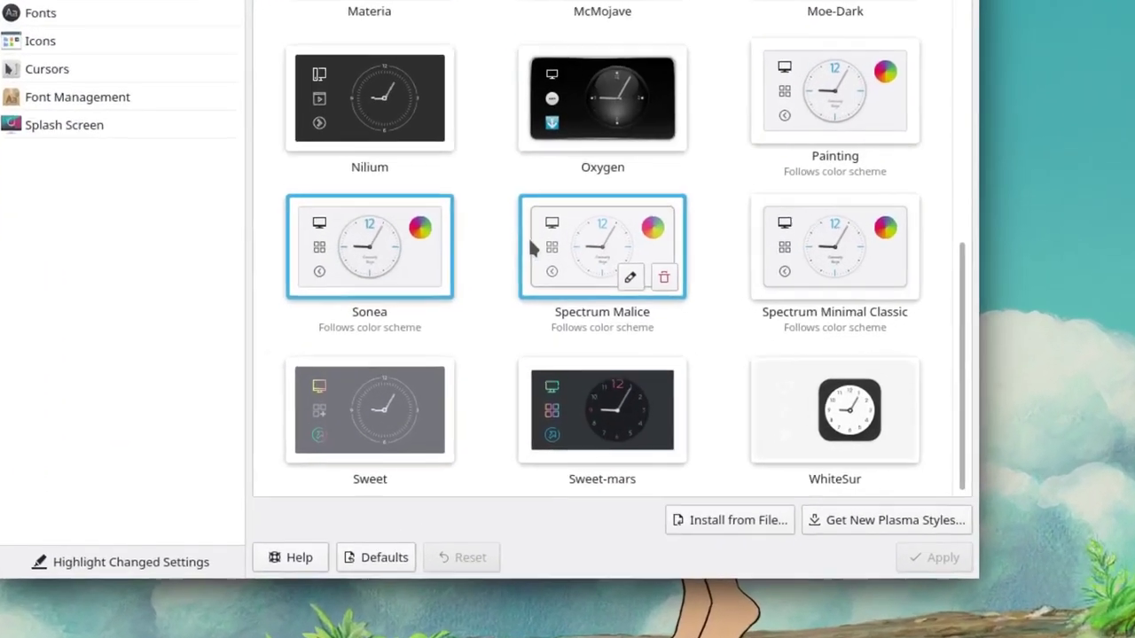
- Switch to the Plasma Style settings, apply Spectrum Malice, and reapply Sonea to reload the edited theme
left_click(549, 359)
left_click(1033, 592)
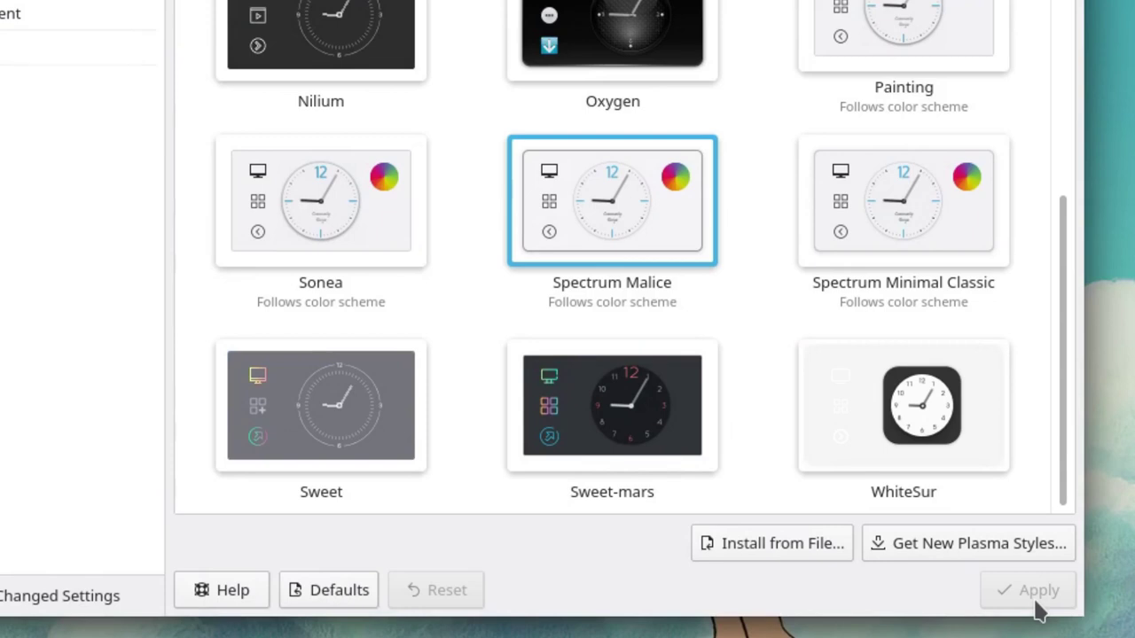
left_click(321, 204)
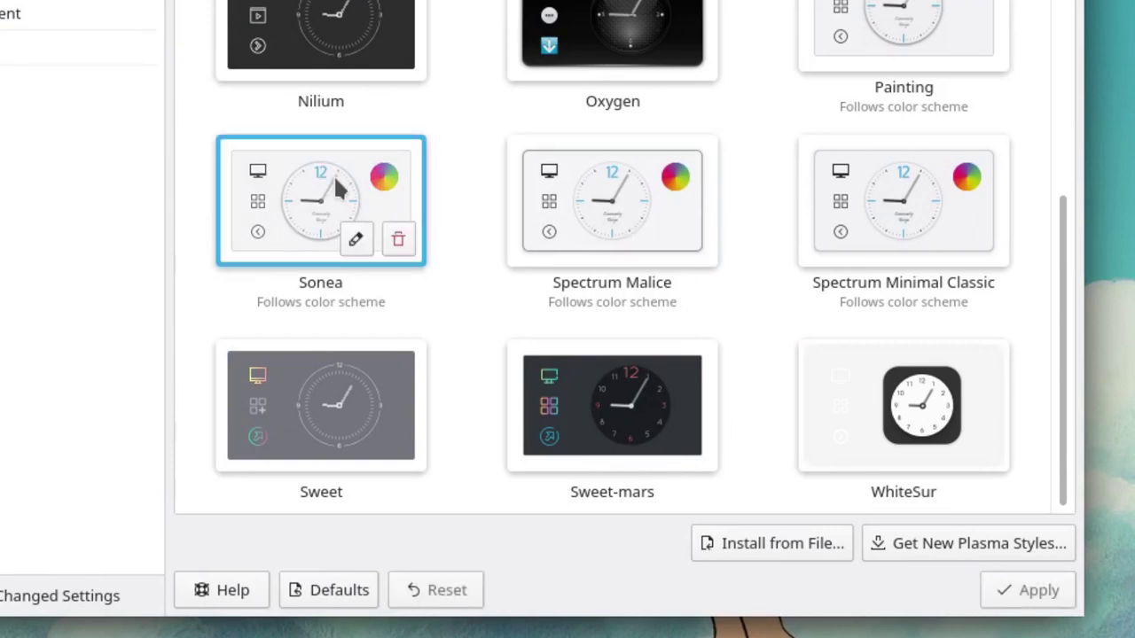
left_click(1046, 600)
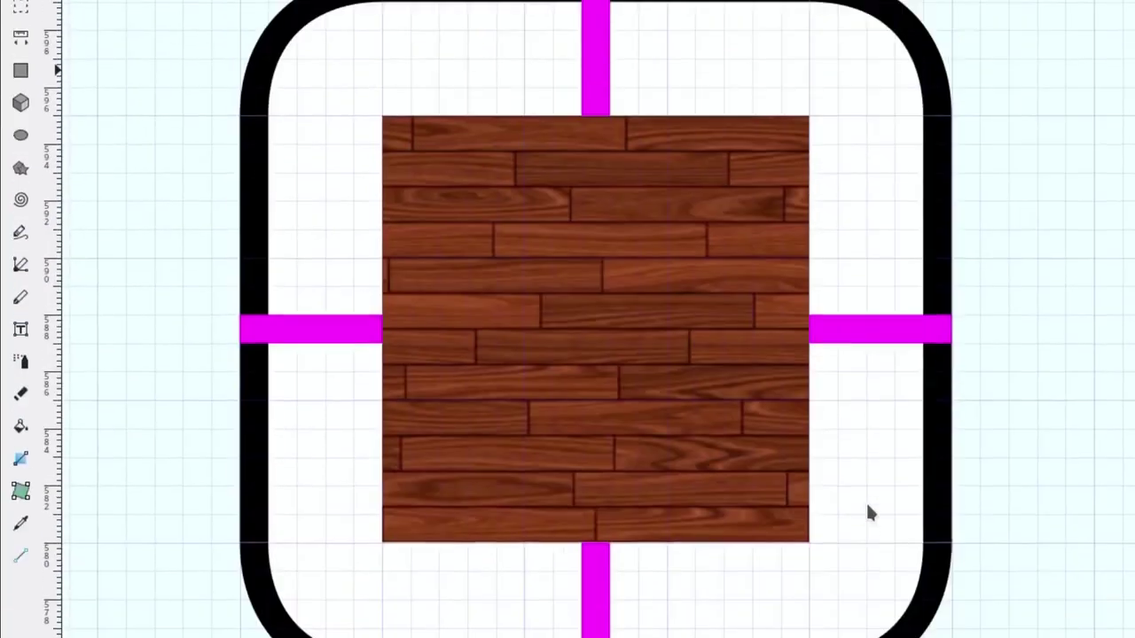
- Back in Inkscape, draw a 2 × 2 px square on the empty grid beyond the frame's upper-left corner
scroll(866, 501, "up", 3)
scroll(856, 567, "left", 10)
scroll(857, 569, "up", 5)
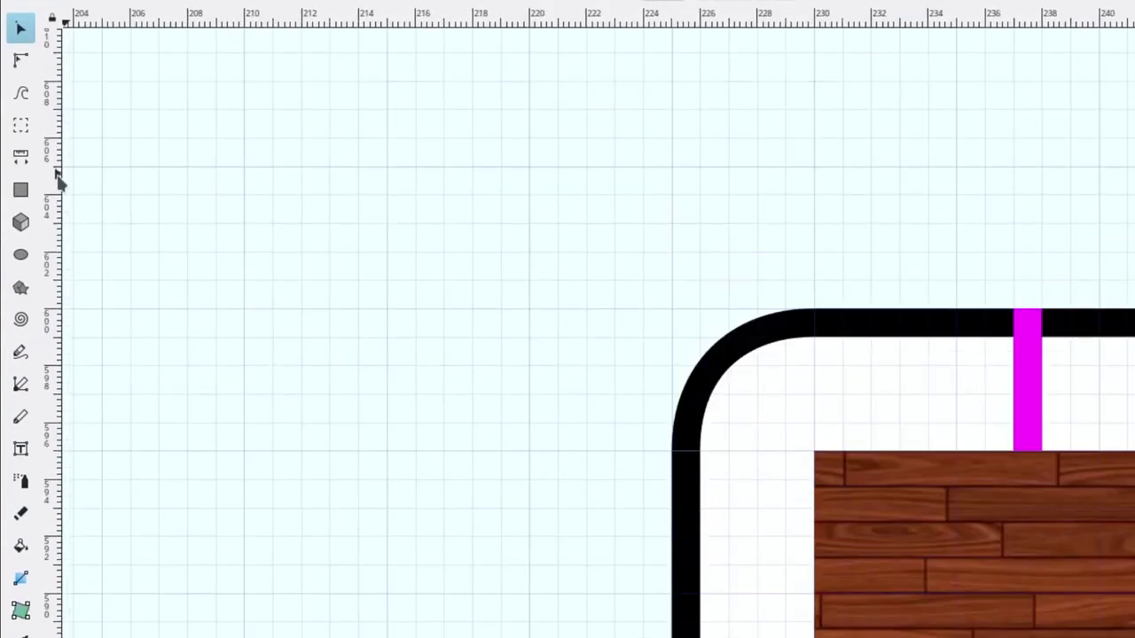
left_click(20, 189)
scroll(363, 100, "up", 2)
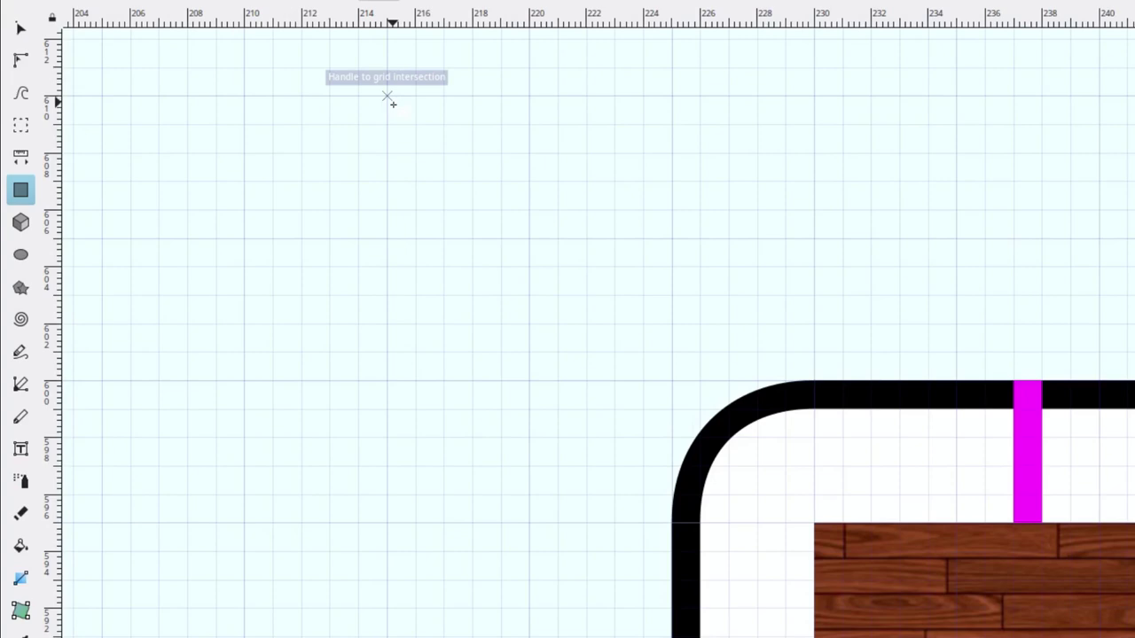
left_click_drag(387, 96, 443, 153)
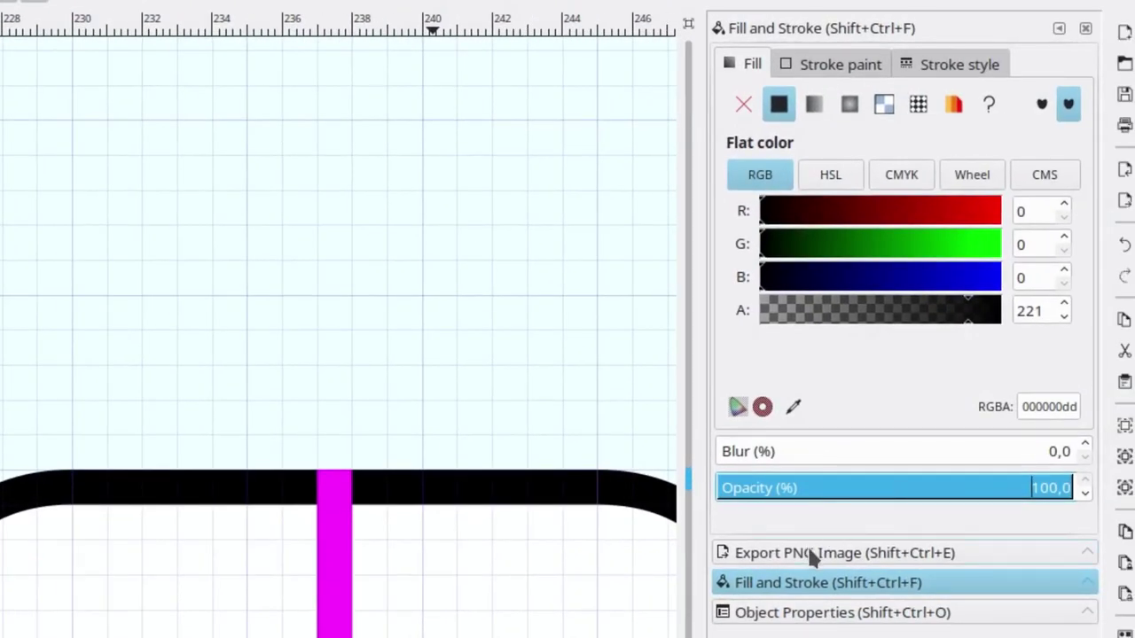
- Set the small square's ID to hint-tile-center and its label to #hint-tile-center
left_click(929, 533)
left_click(940, 591)
double_click(842, 71)
type("hint-t")
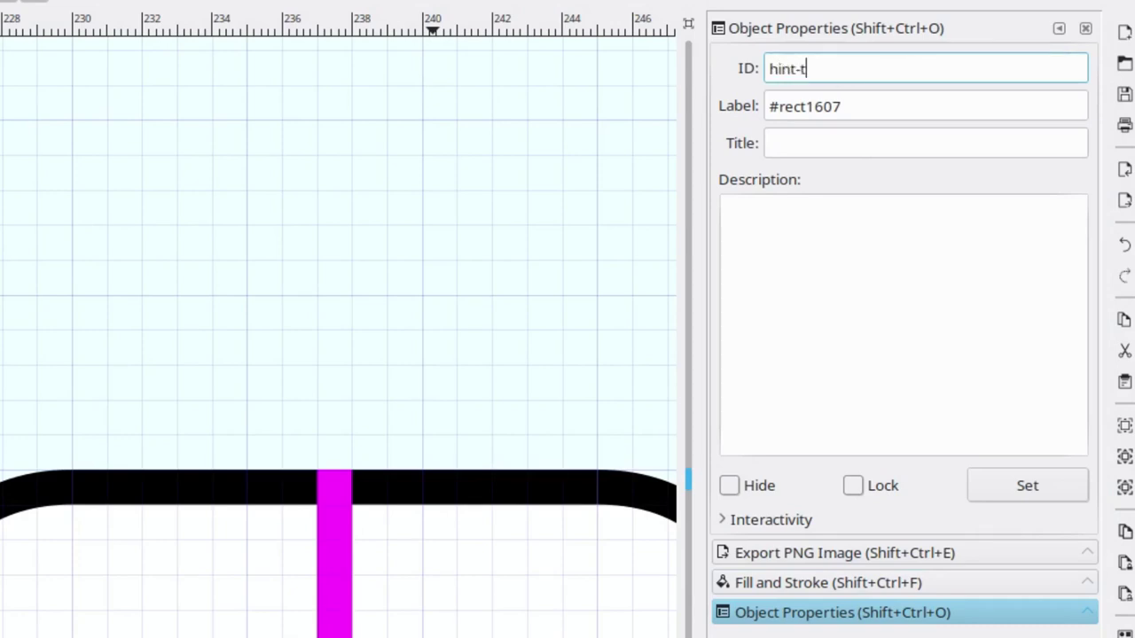
type("ile-center")
key("Tab")
type("#hint")
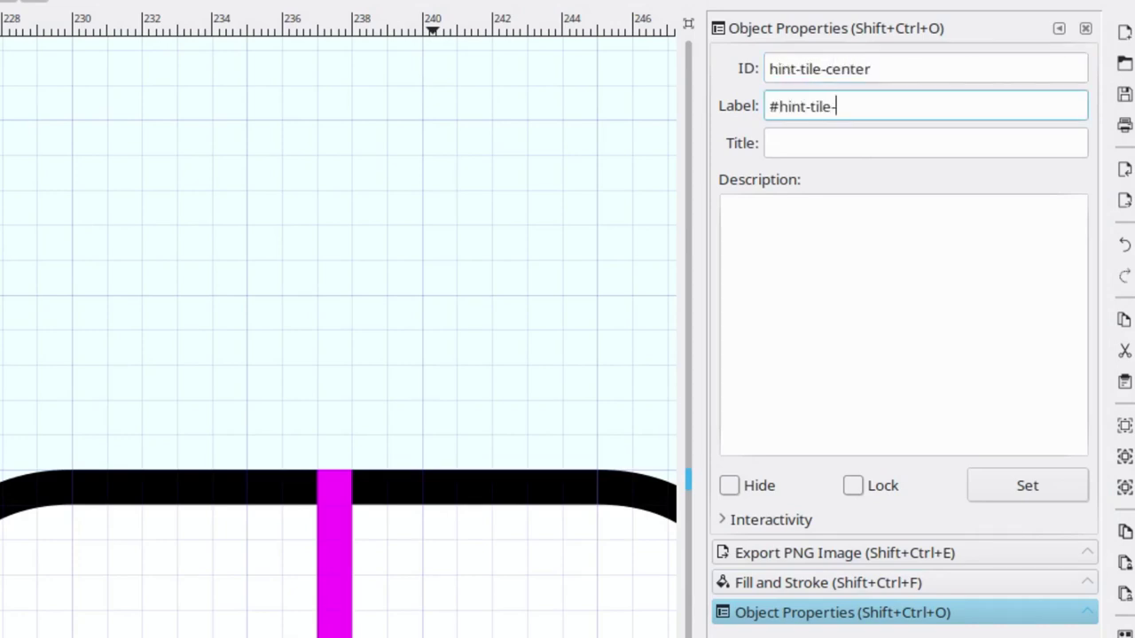
left_click(1024, 499)
- Reload the theme in the Plasma Style settings by applying Spectrum Malice and selecting Sonea again
left_click(338, 293)
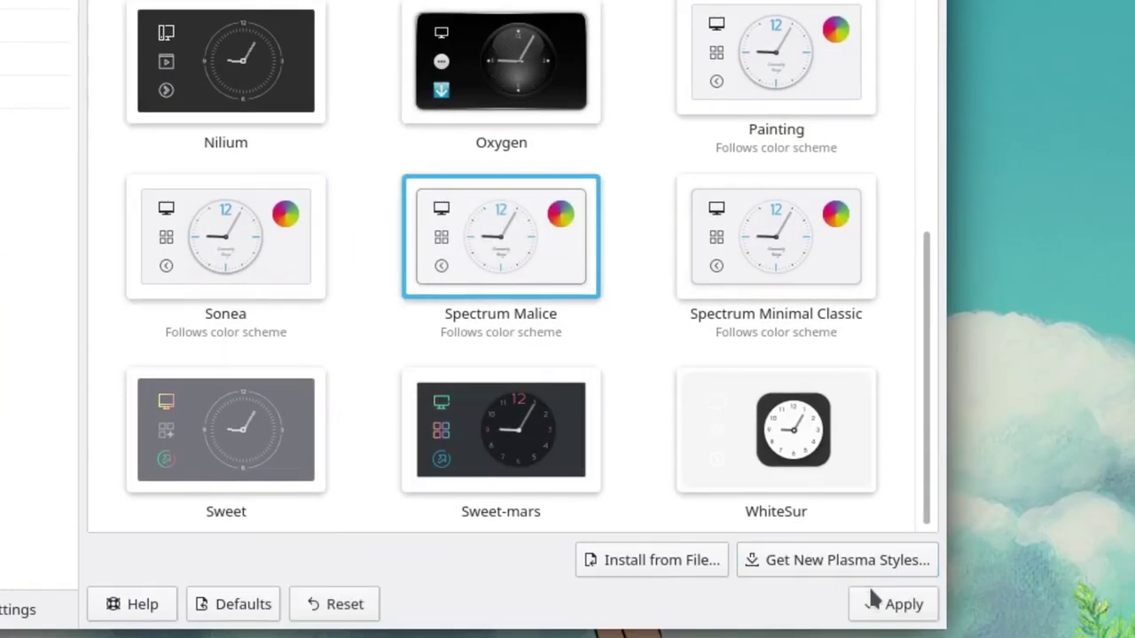
left_click(870, 598)
left_click(248, 241)
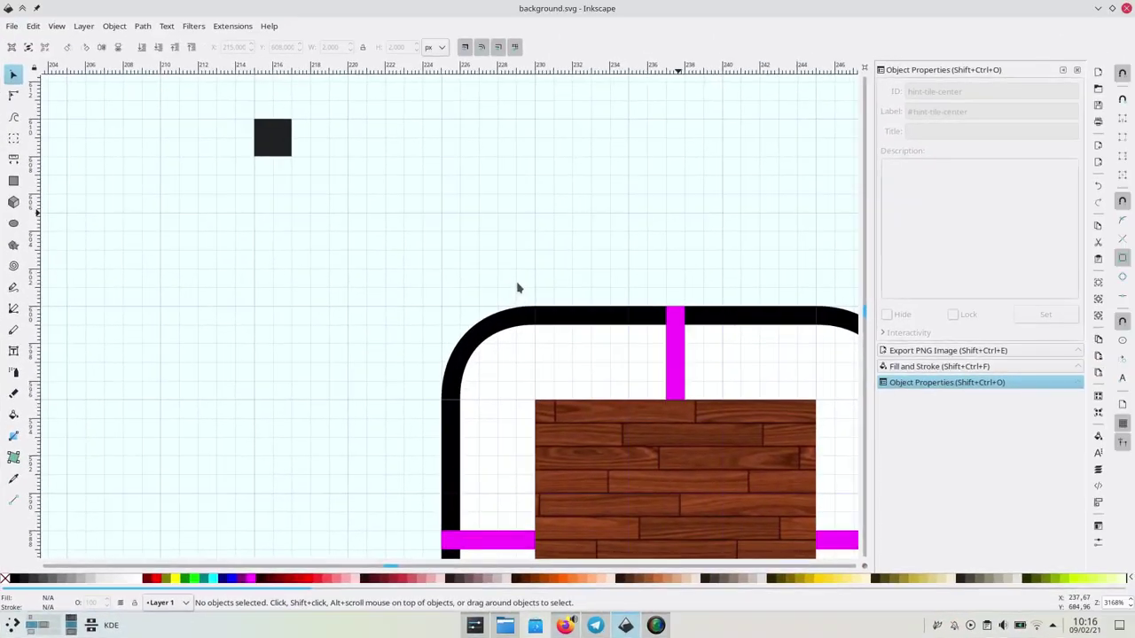
- Duplicate the center wood image and place copies directly left of it and above that left copy, aligned to the grid
scroll(519, 287, "down", 3)
scroll(518, 287, "down", 2, "ctrl")
left_click(589, 325)
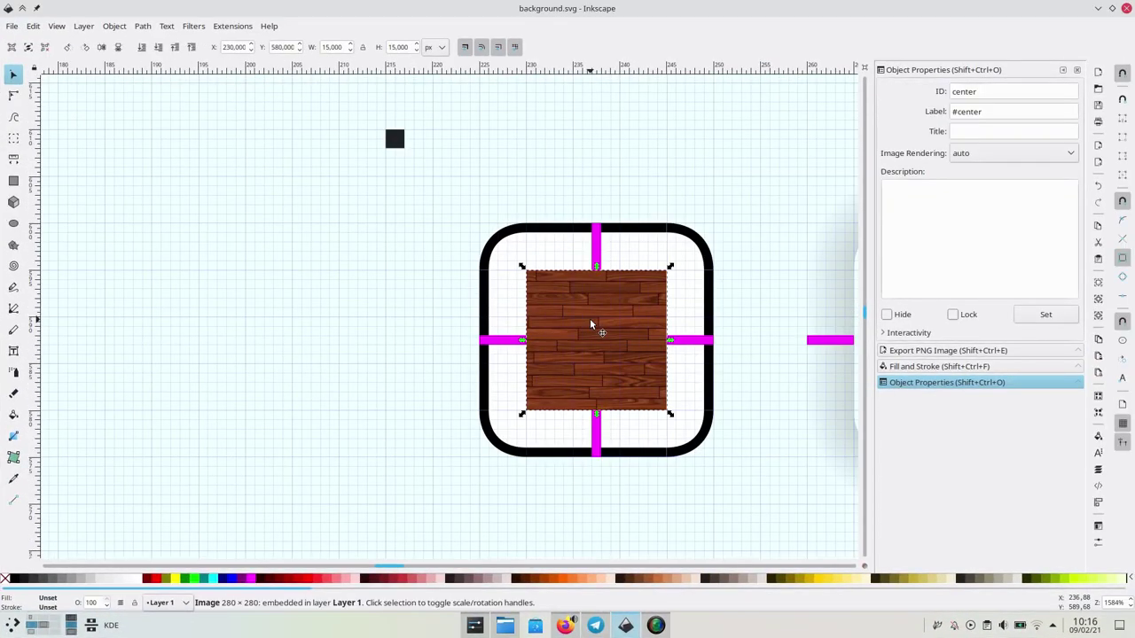
key("ctrl+d")
left_click_drag(591, 326, 452, 212)
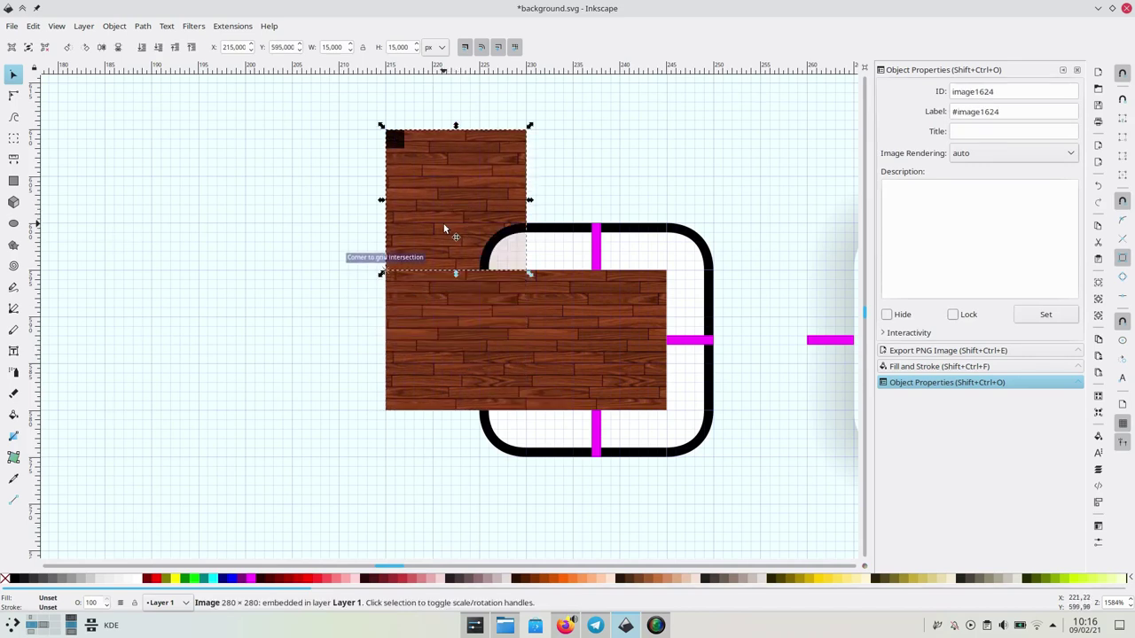
- Lower the left wood copy behind the frame's left edge element
left_click(422, 372)
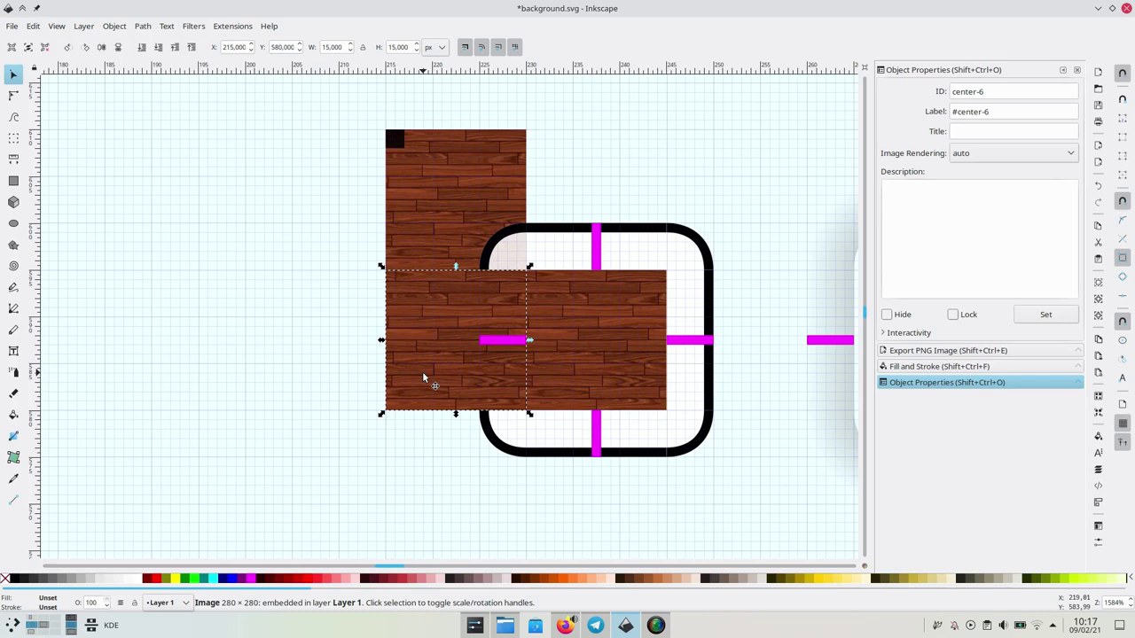
left_click(321, 449)
scroll(479, 354, "up", 1)
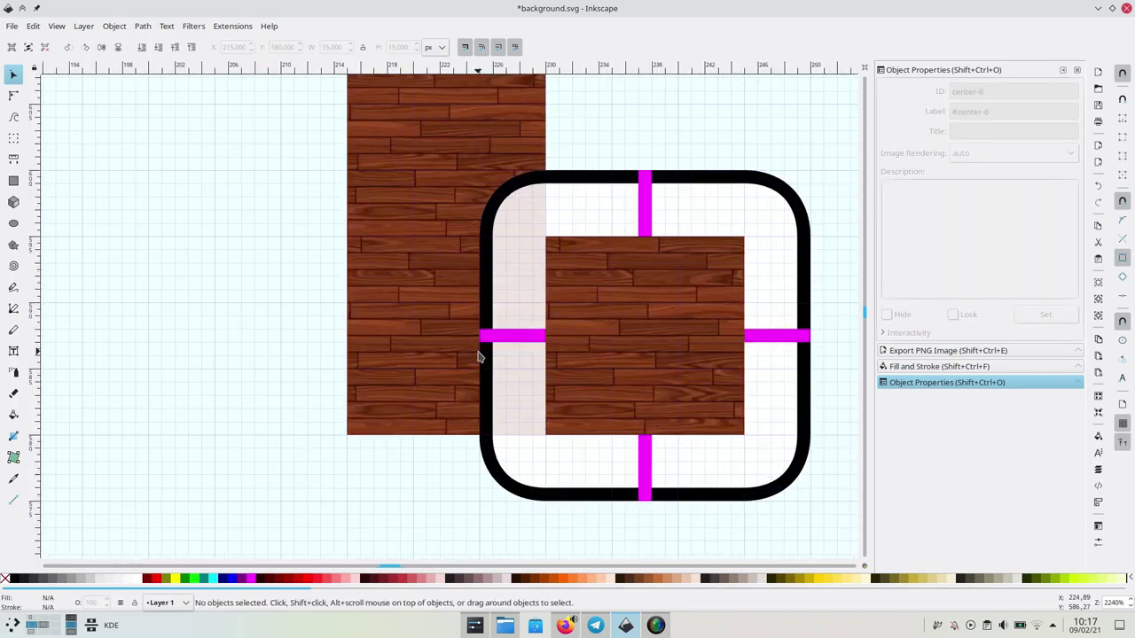
- Clip the left wood copy to the shape of the frame's left edge element
left_click(478, 356)
left_click(500, 372, "shift")
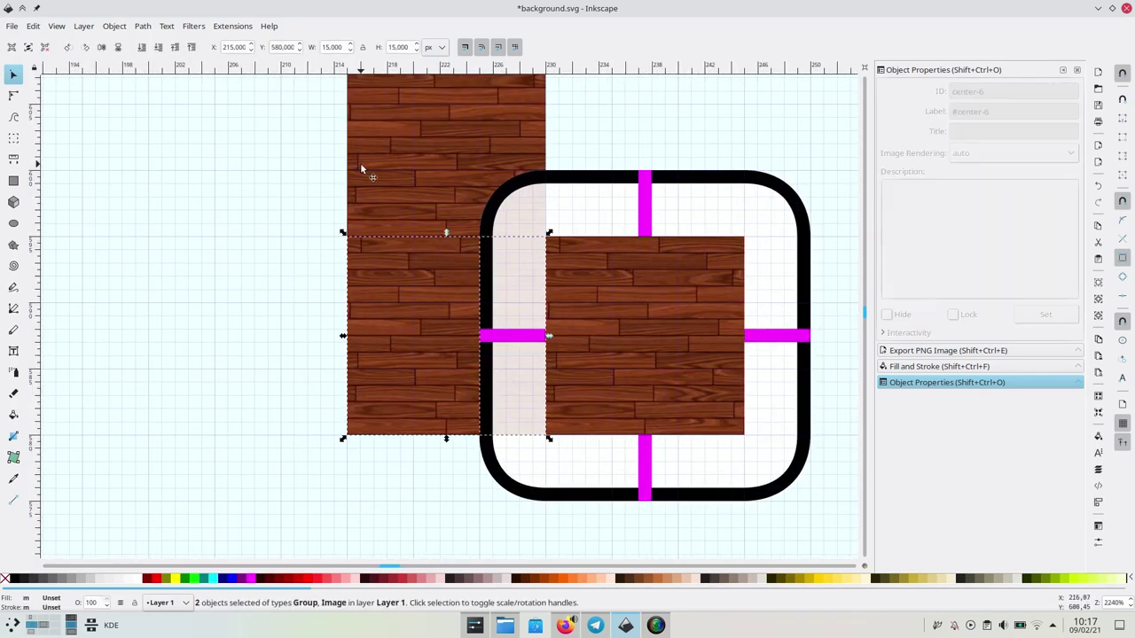
left_click(114, 26)
mouse_move(271, 194)
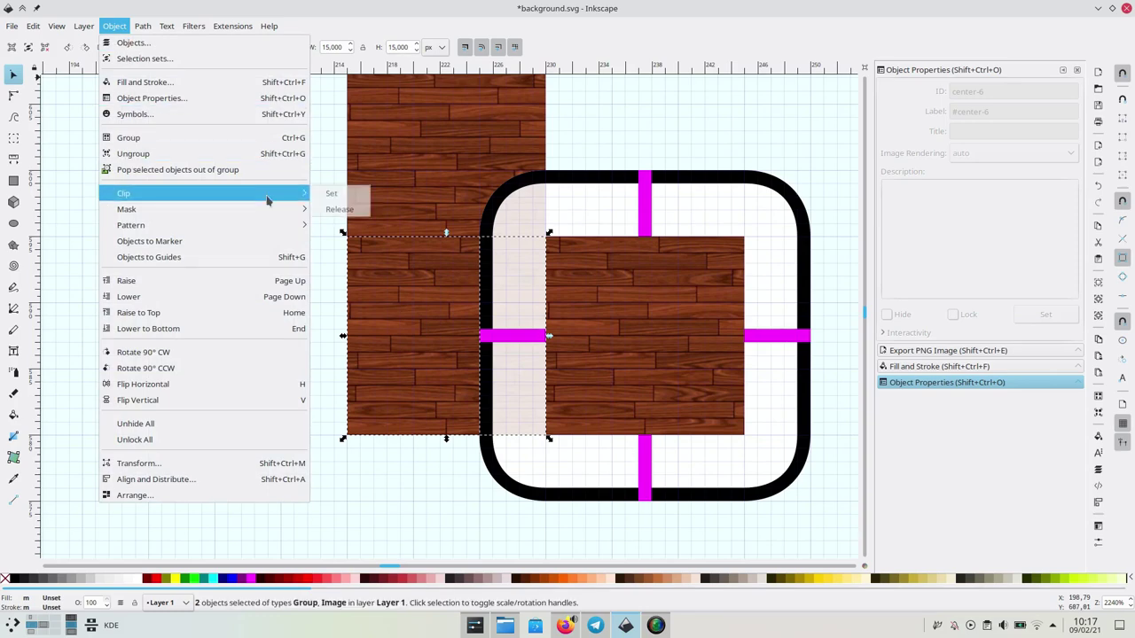
left_click(330, 194)
- Clip the upper-left wood copy to the shape of the frame's top-left corner element
left_click(480, 196)
left_click(511, 214, "shift")
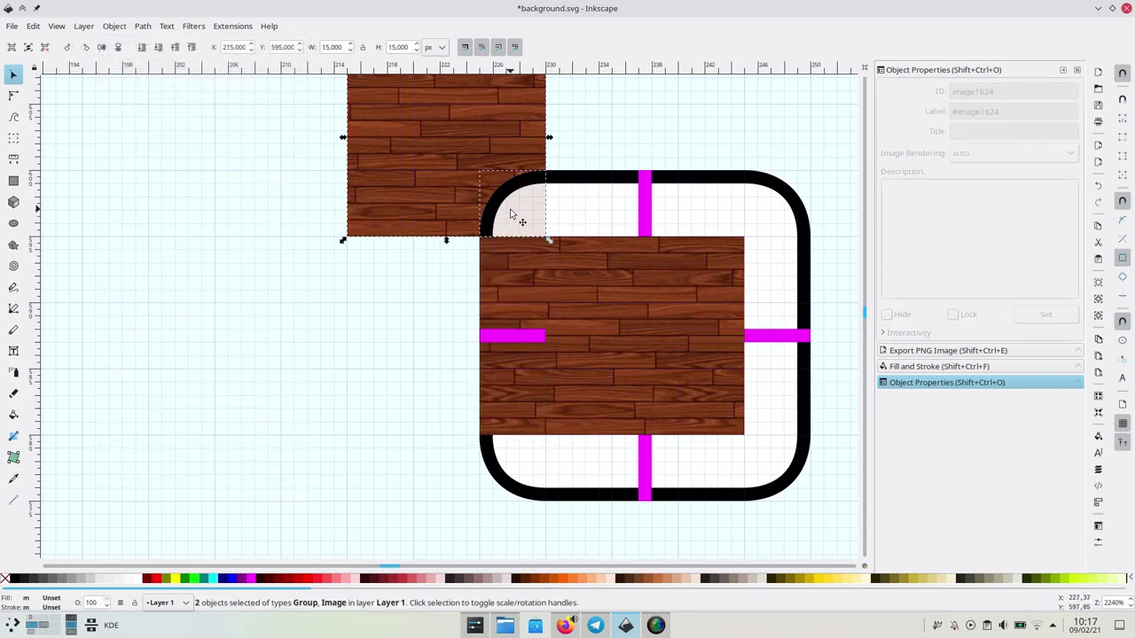
left_click(115, 26)
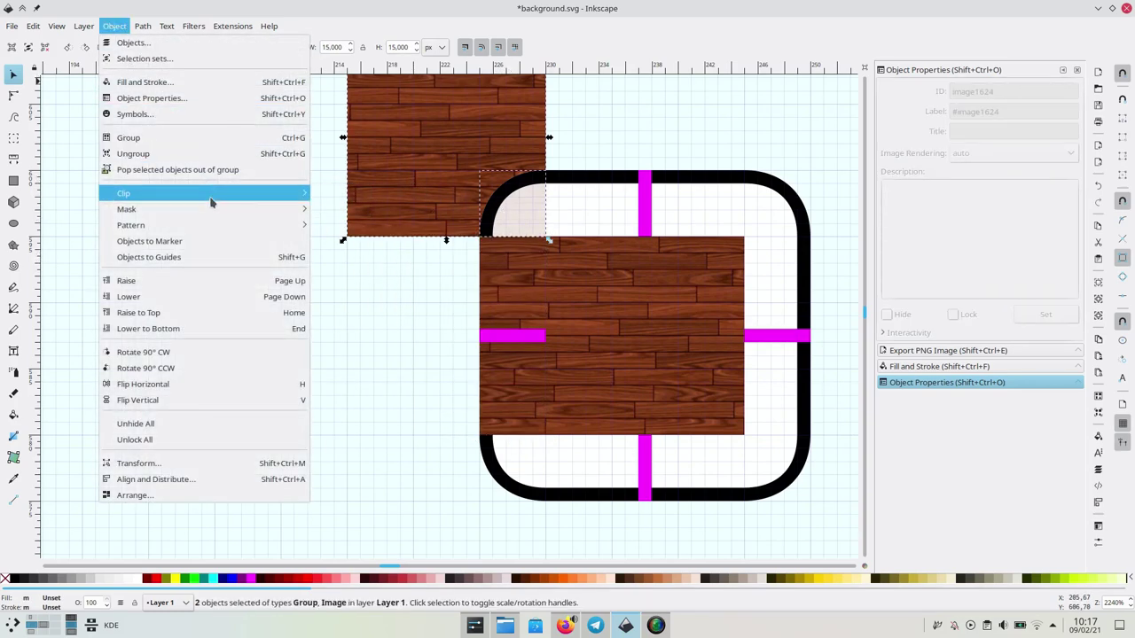
mouse_move(212, 194)
left_click(361, 199)
- Move the clipped edge strip 10 px left, and the clipped corner piece about 5 px left and 3 px up
left_click(431, 342)
left_click_drag(520, 309, 386, 309)
left_click_drag(491, 229, 436, 188)
- Export the clipped wood edge strip as left-wood.png into the Pictures/wood folder with an image height of 140 pixels
left_click(372, 312)
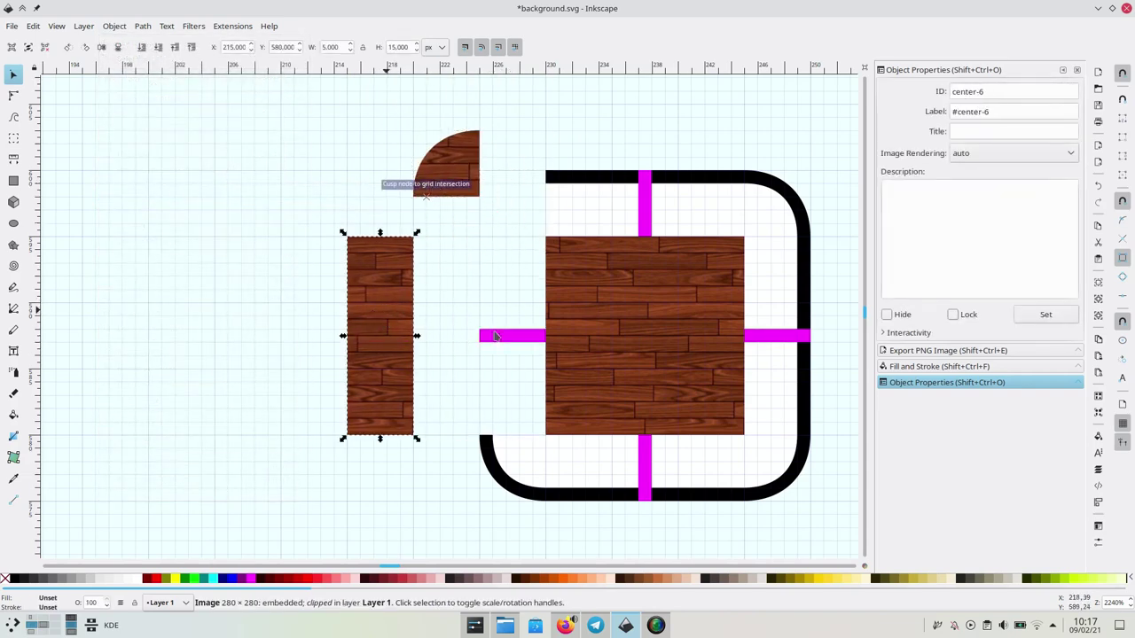
left_click(924, 353)
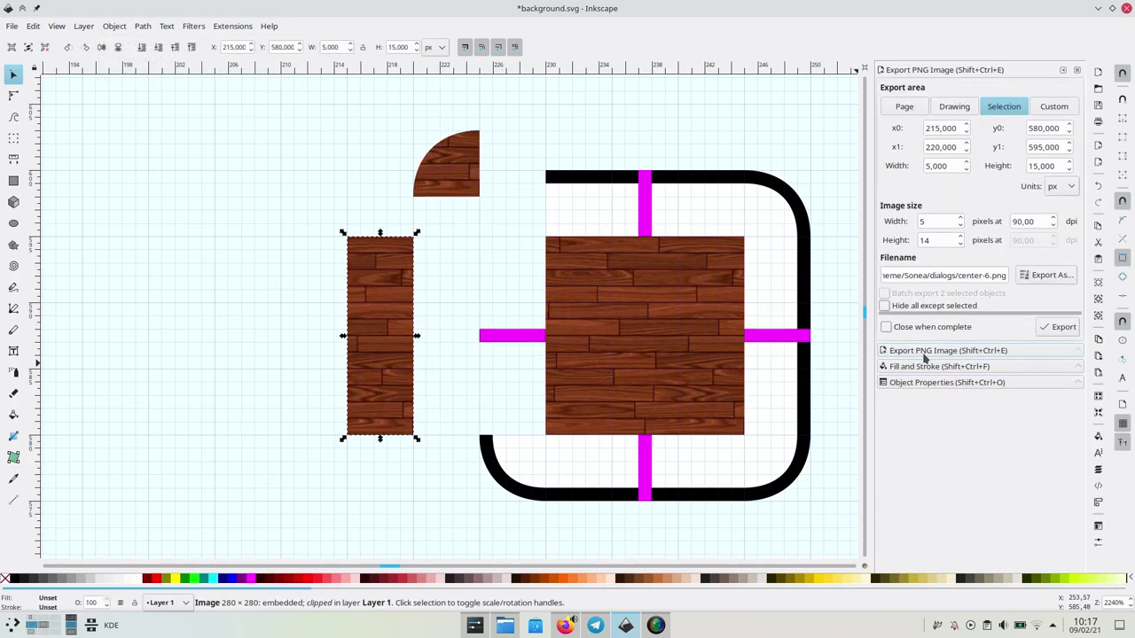
left_click(1046, 276)
left_click(324, 287)
scroll(450, 334, "down", 5)
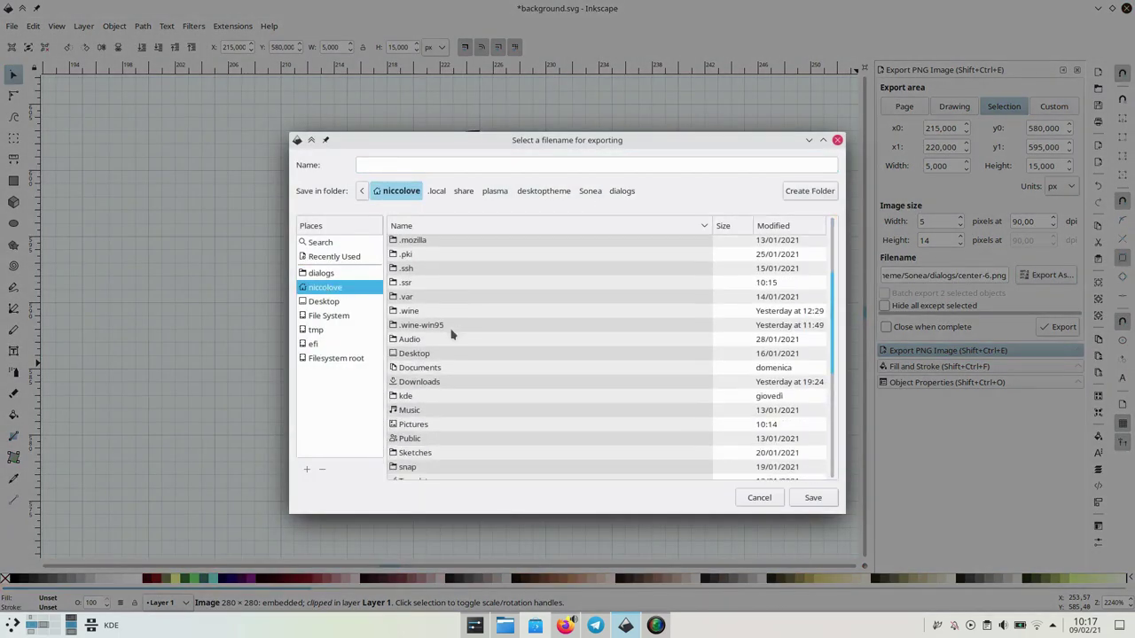
double_click(417, 424)
double_click(406, 261)
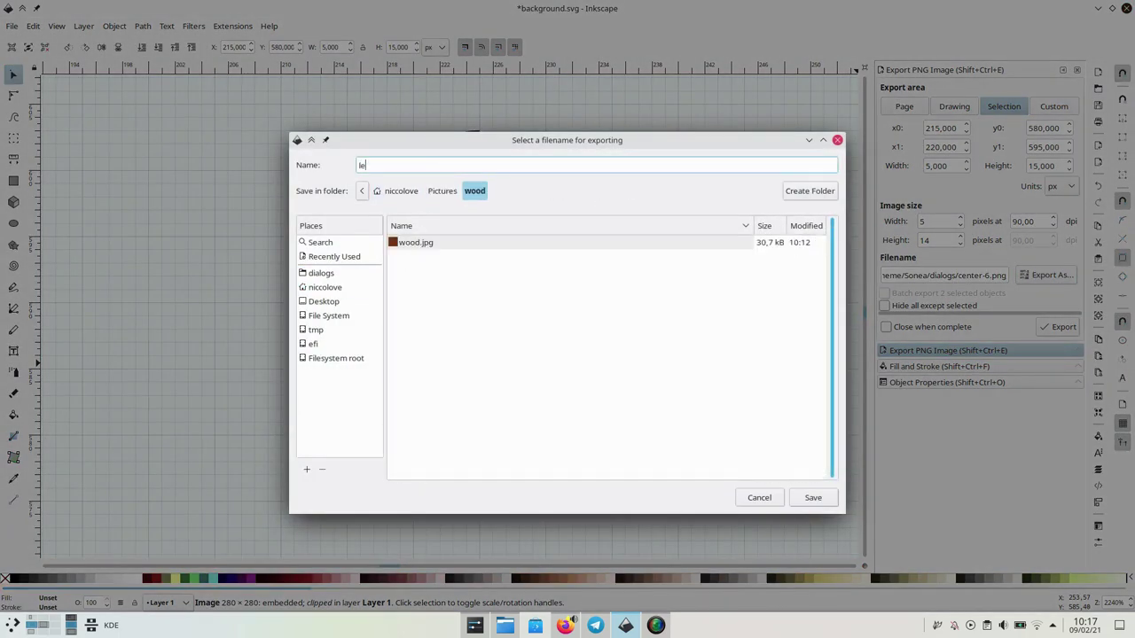
type("left-wood.png")
left_click(812, 498)
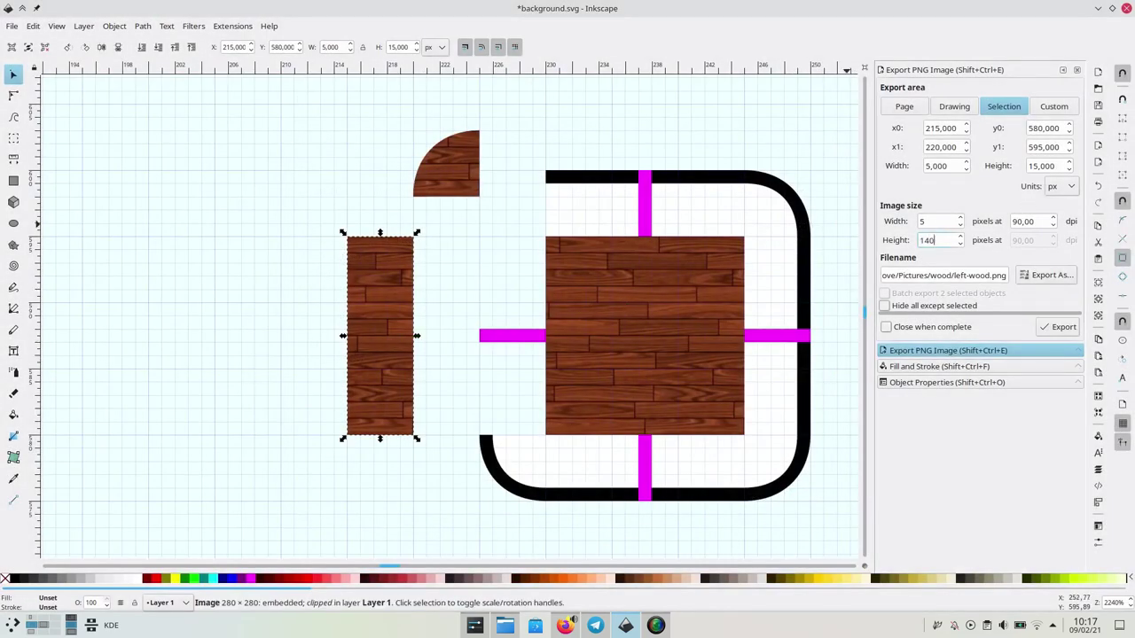
left_click(1058, 327)
- Export the clipped wood corner piece into the Pictures/wood folder under a topleft file name
left_click(452, 177)
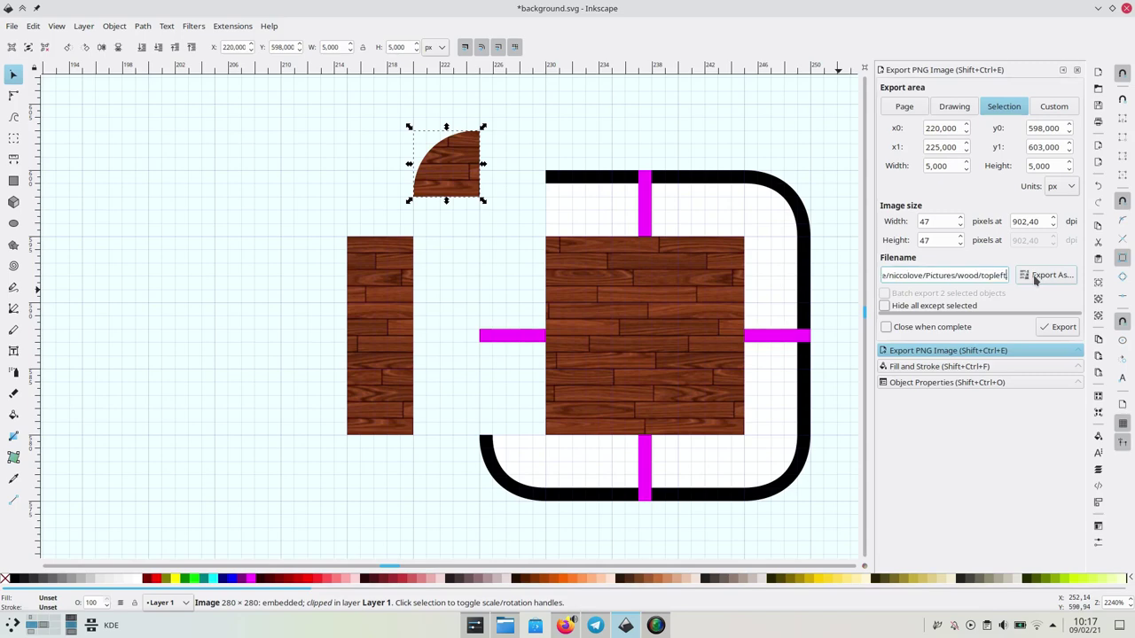
left_click(1057, 327)
- Import both exported wood PNGs from the file manager as embedded images with DPI from file and automatic rendering
key("alt+Tab")
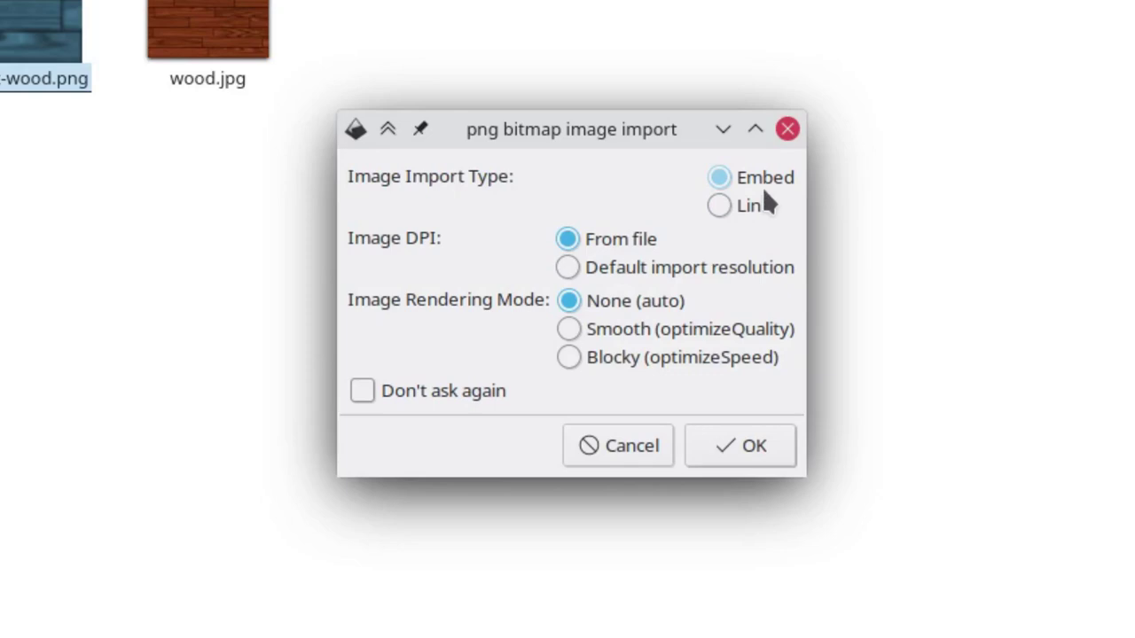
left_click(756, 464)
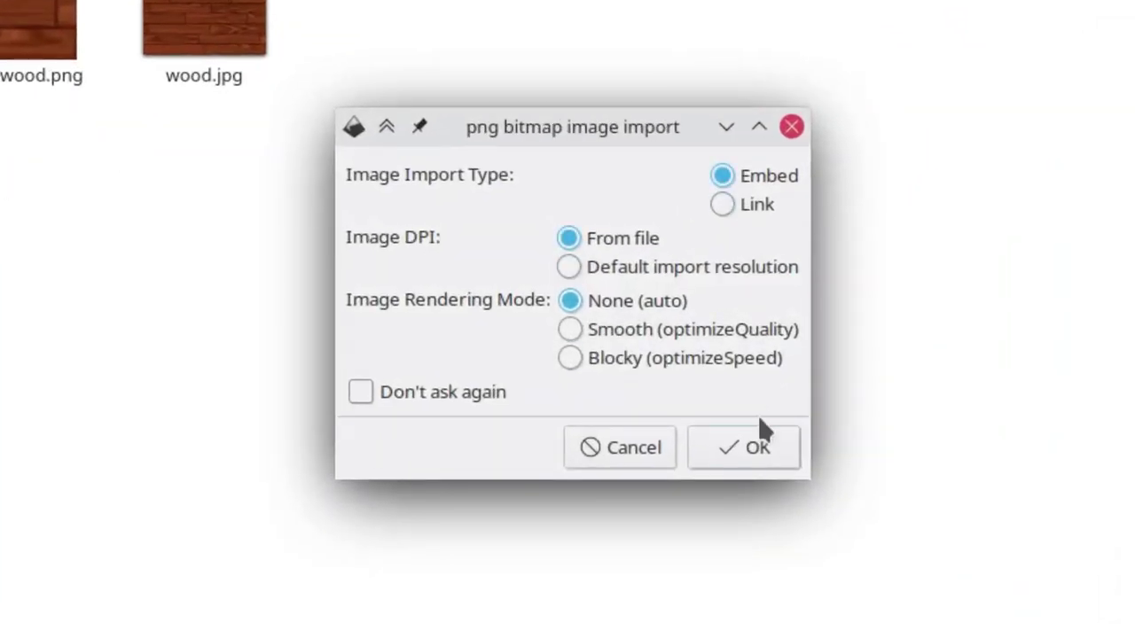
left_click(749, 448)
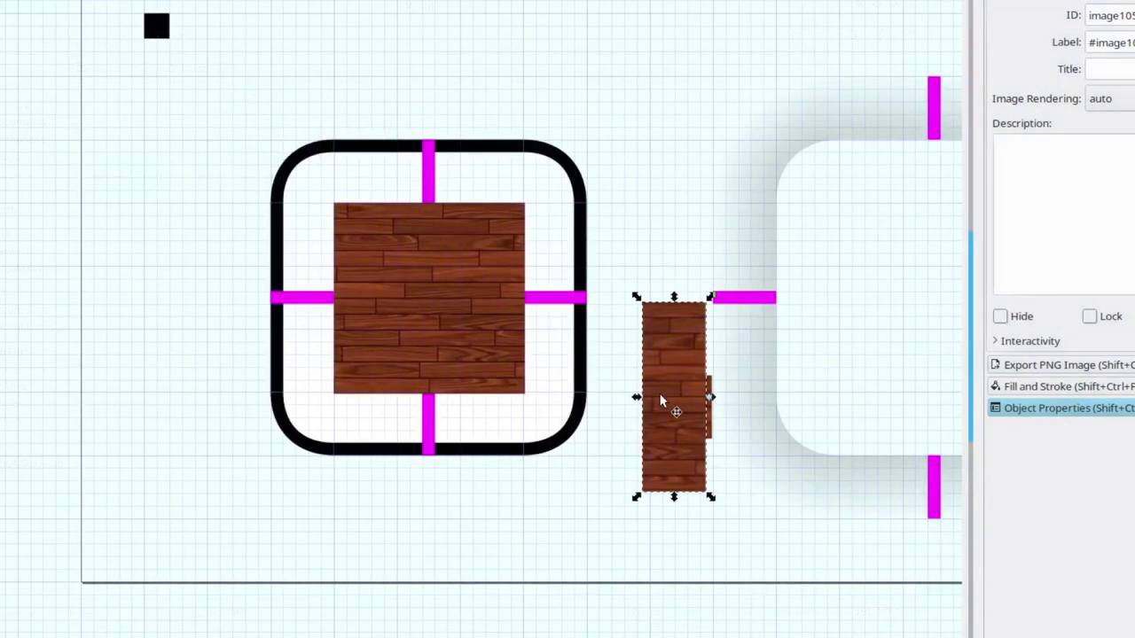
- Cover the frame's left and right edges with the imported strip and its two left corners with the corner piece, rotating the lower copy 90° counter-clockwise
left_click_drag(660, 394, 302, 414)
key("ctrl+d")
key("ctrl+d")
key("ctrl+[")
scroll(370, 302, "up", 1)
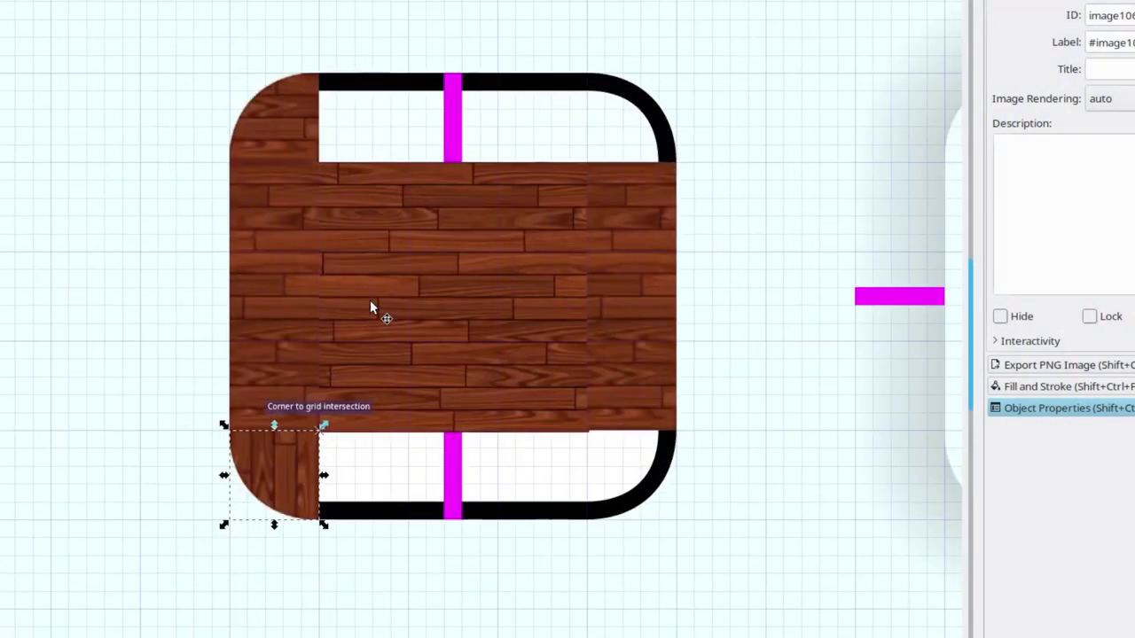
- Resize the center wood tile so its lower-right corner snaps to the grid intersection
left_click(347, 472)
scroll(348, 390, "up", 1)
left_click(348, 384)
left_click_drag(697, 456, 686, 450)
key("Escape")
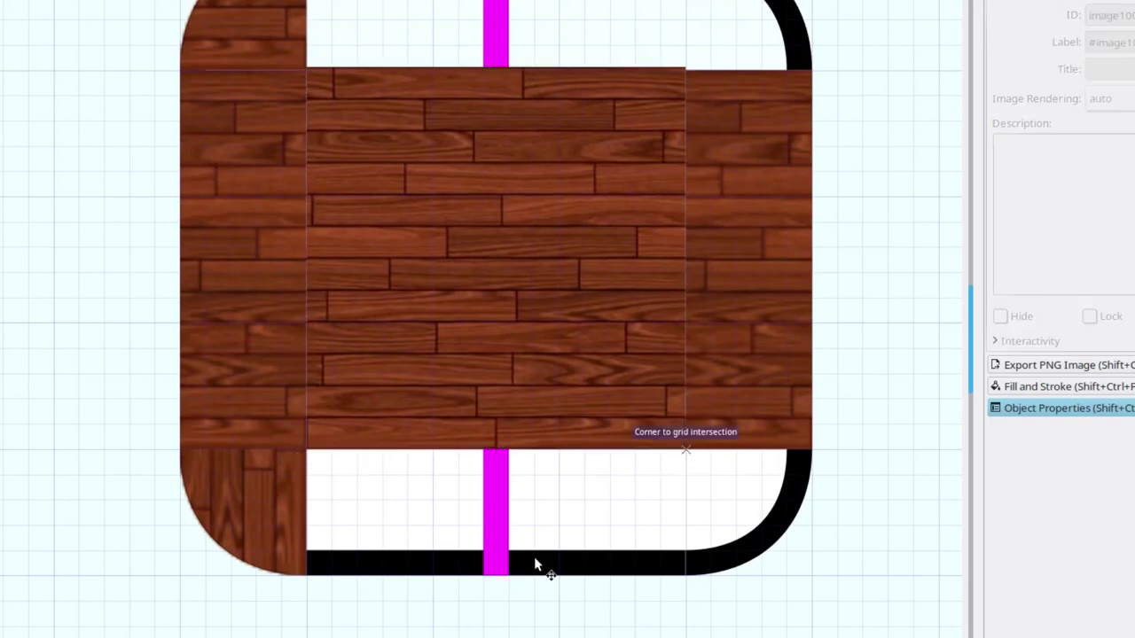
- Resize the center wood tile so its upper corners align with the grid and the neighbouring strips
scroll(234, 105, "up", 2)
left_click(725, 335)
scroll(726, 290, "up", 2)
left_click_drag(723, 292, 726, 289)
mouse_move(491, 225)
left_mouse_down()
mouse_move(443, 433)
mouse_move(494, 232)
left_mouse_up()
scroll(480, 260, "left", 7)
left_click_drag(358, 121, 353, 115)
- Align the center wood tile's lower-left corner with the grid intersection where the left strip meets the bottom-left corner piece
scroll(2, 298, "down", 9)
left_click(2, 299)
left_click(354, 527)
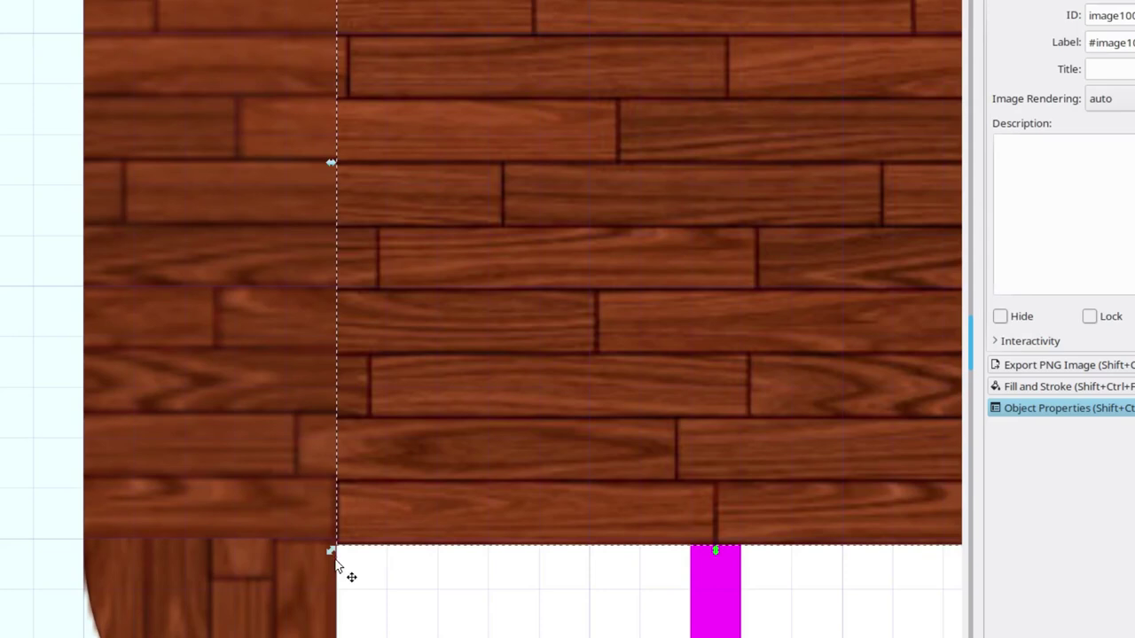
left_click_drag(331, 549, 336, 538)
scroll(194, 488, "right", 10)
scroll(194, 492, "left", 6)
scroll(194, 491, "down", 3)
scroll(195, 493, "down", 4)
- Duplicate the left wood strip, rotate the copy 90° counter-clockwise onto the bottom edge, and place another copy on the top edge
left_click(285, 434)
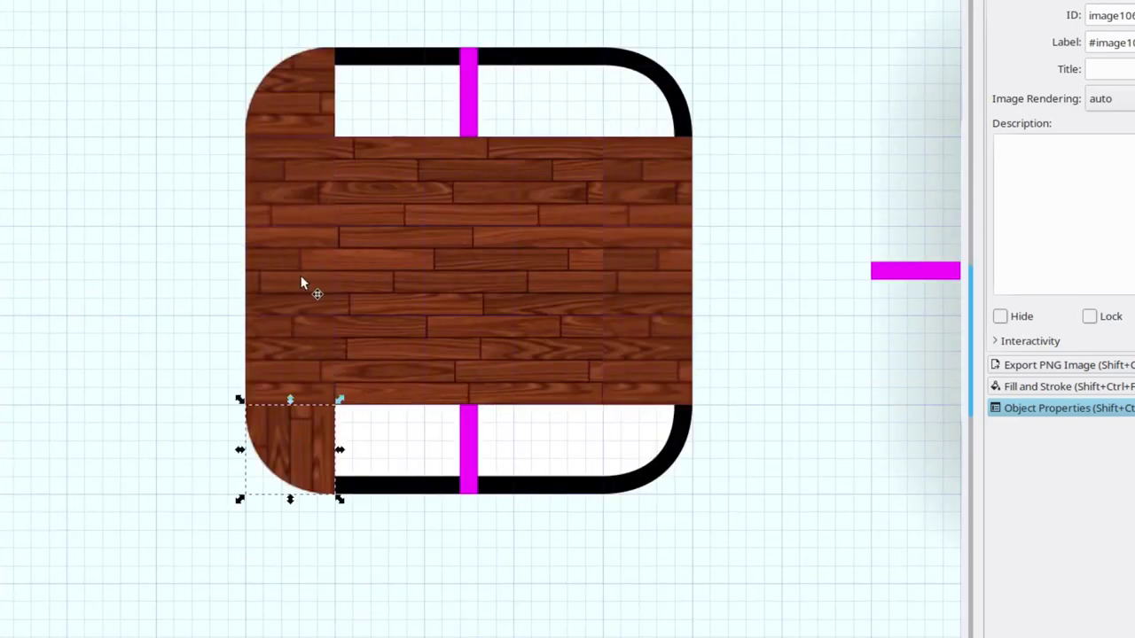
left_click(284, 318)
key("ctrl+d")
left_click_drag(285, 312, 443, 480)
key("ctrl+[")
key("ctrl+d")
left_click_drag(450, 443, 453, 85)
- Duplicate the top-left corner piece onto the bottom-right and top-right corners, rotating the copies to fit the frame's curve
left_click(301, 106)
key("ctrl+d")
left_click_drag(302, 107, 647, 443)
key("ctrl+]")
key("ctrl+d")
key("ctrl+]")
- Select all nine wood pieces and lower them behind the original frame elements and the magenta margin hints
left_click(461, 439, "shift")
left_click(270, 421, "shift")
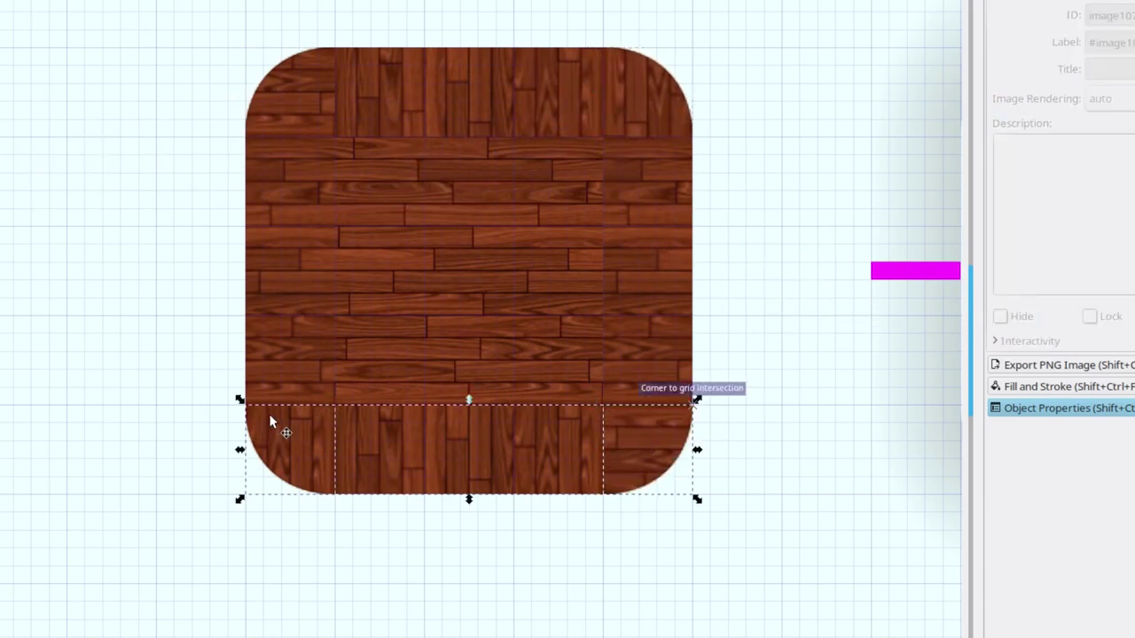
left_click(474, 303, "shift")
left_click(620, 106, "shift")
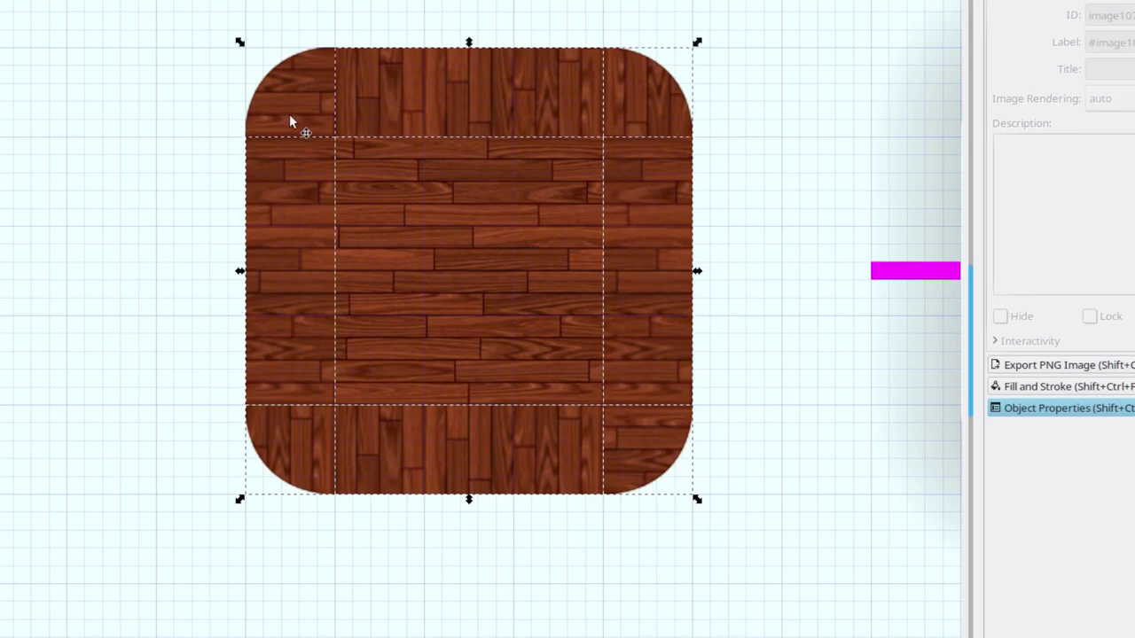
key("Page_Down")
key("Page_Down")
key("Page_Down")
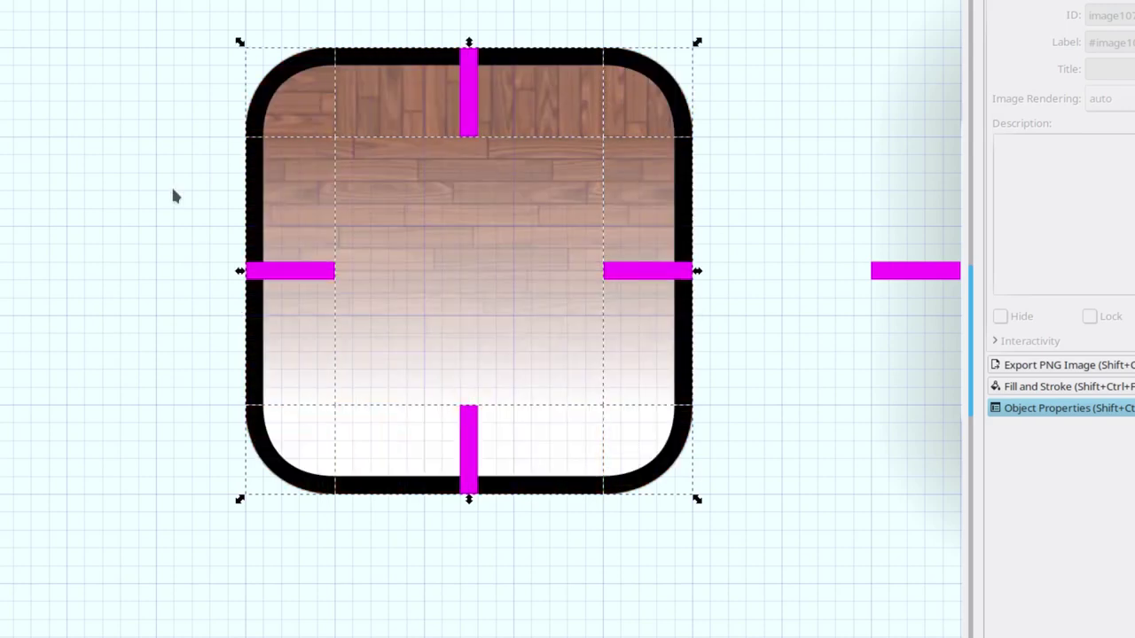
- Delete the original center, edge and corner elements of the frame that lie above the wood pieces
left_click(168, 238)
left_click(309, 213)
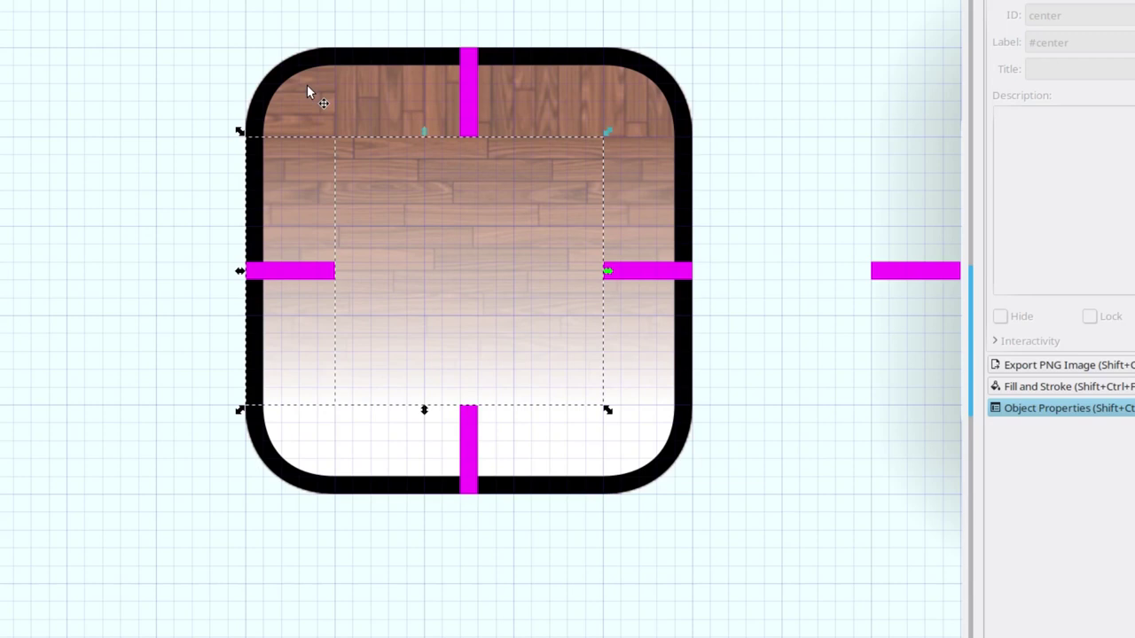
left_click(532, 446, "shift")
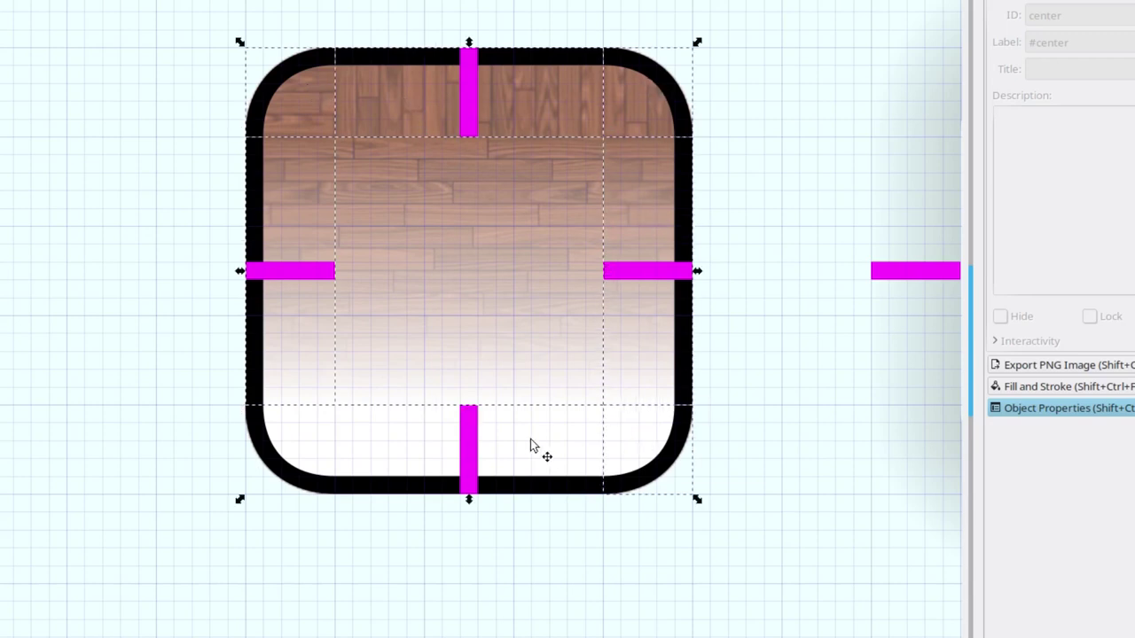
key("Delete")
- Set the center wood tile's ID to center
left_click(439, 222)
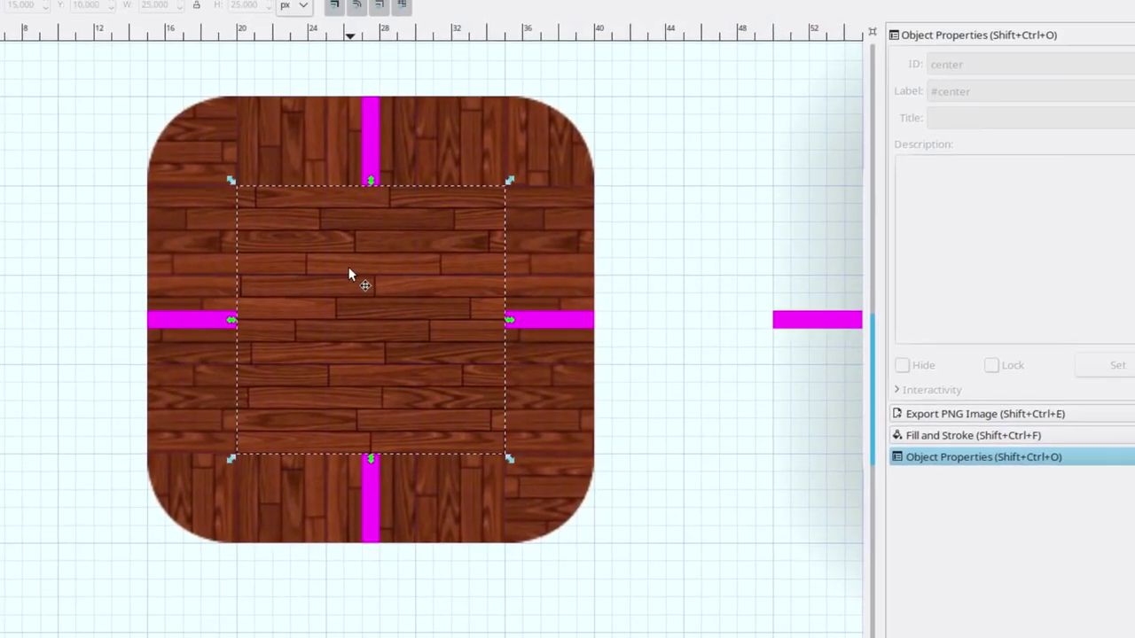
type("center")
key("Tab")
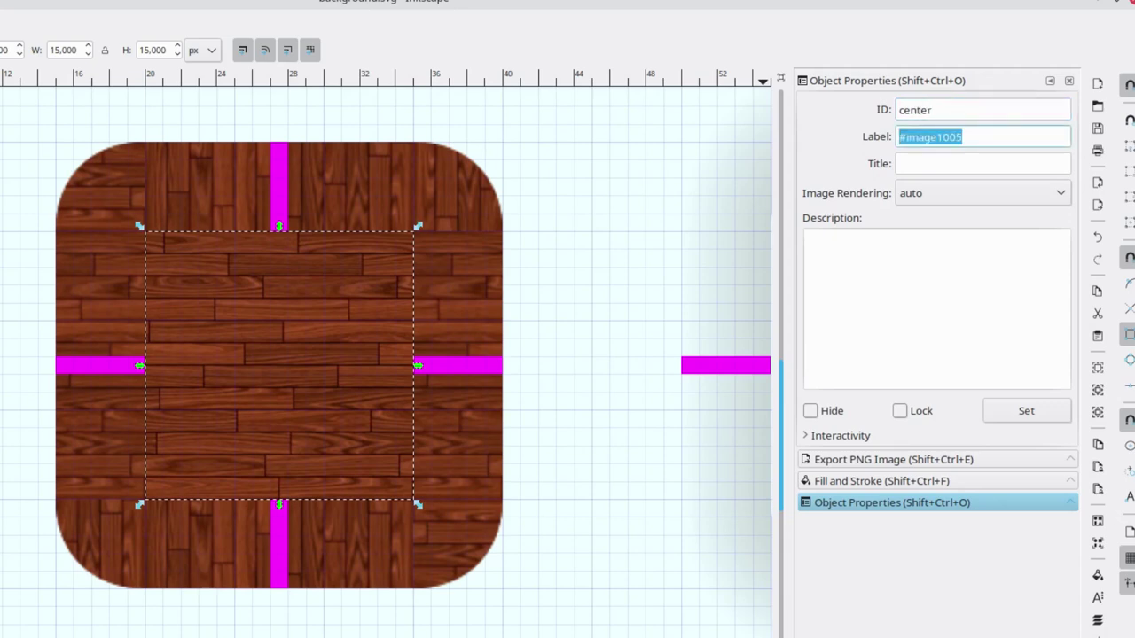
- Set the top wood strip's ID to top and update its label
left_click(248, 208)
double_click(948, 110)
type("top")
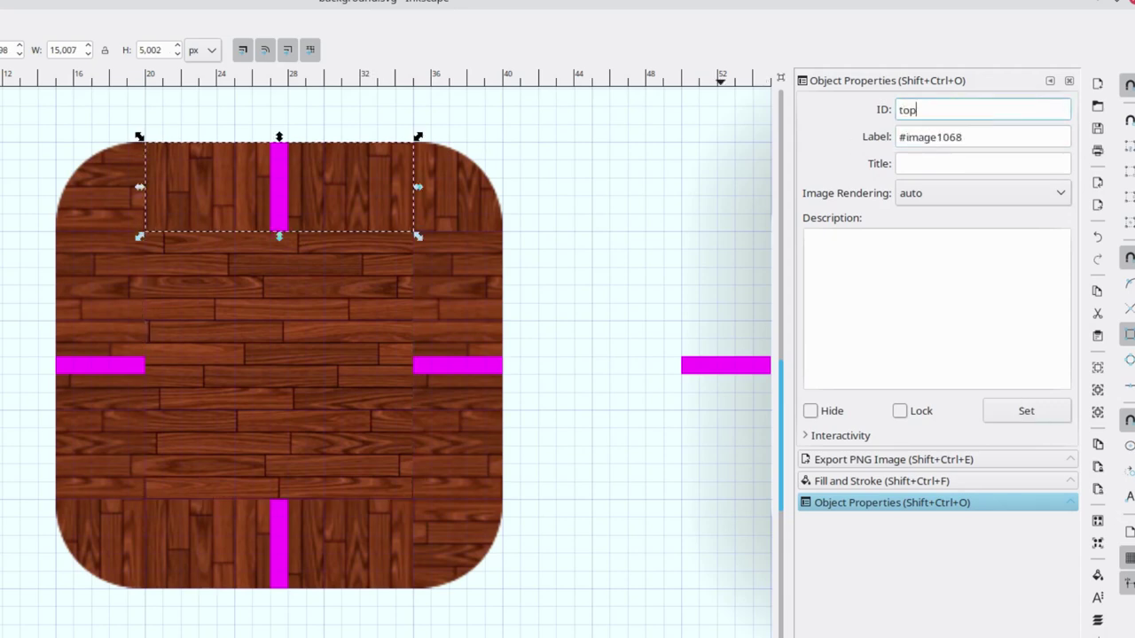
key("Tab")
type("c")
left_click(1025, 410)
- Set the top-right wood corner piece's ID to topright and its label to #topright
left_click(457, 186)
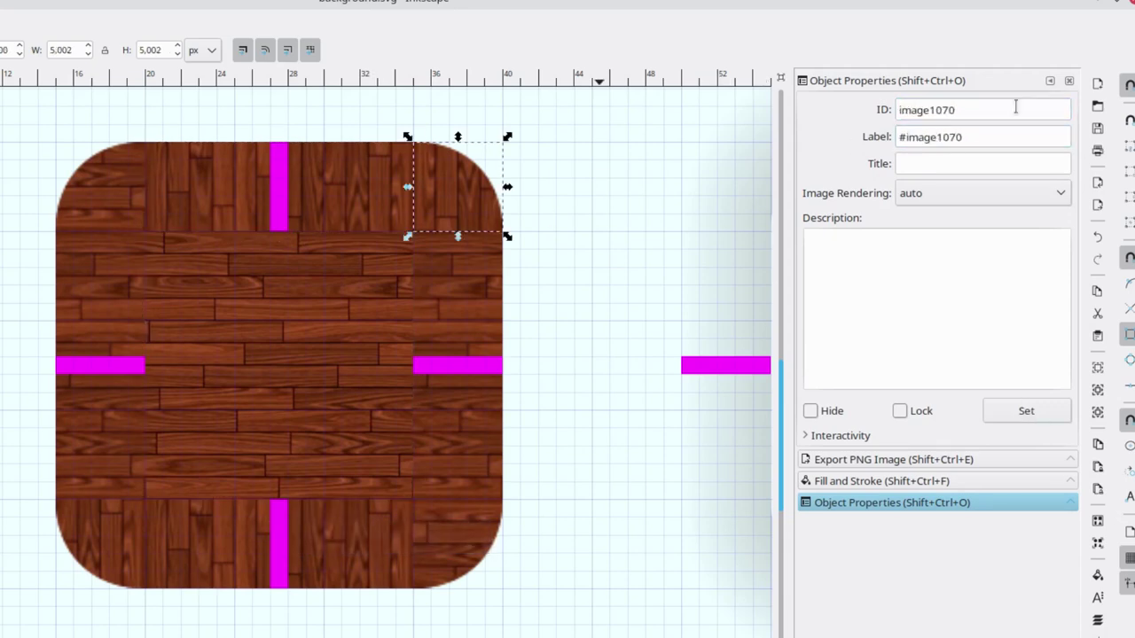
double_click(1016, 109)
type("topright")
key("Tab")
type("#topright")
left_click(1039, 410)
- Set the right wood strip's ID to right with a matching label
left_click(458, 292)
triple_click(968, 109)
type("right")
key("Tab")
type("#rih")
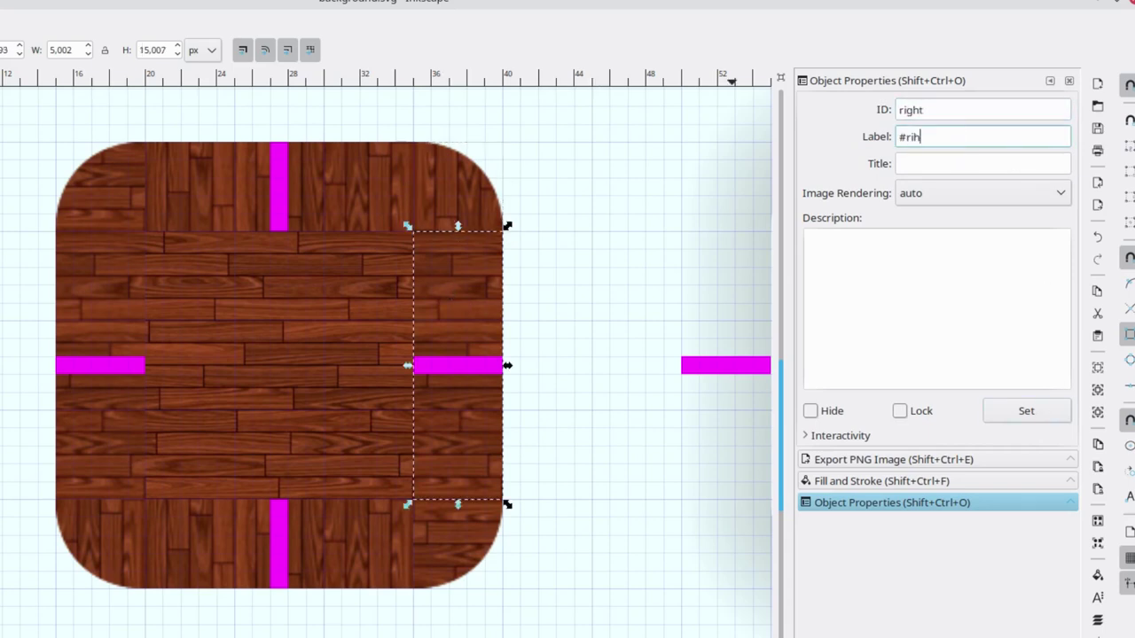
left_click(1020, 413)
- Set the bottom-right wood corner piece's ID to bottomright with a matching label
key("Tab")
triple_click(968, 109)
type("bottomright")
key("Tab")
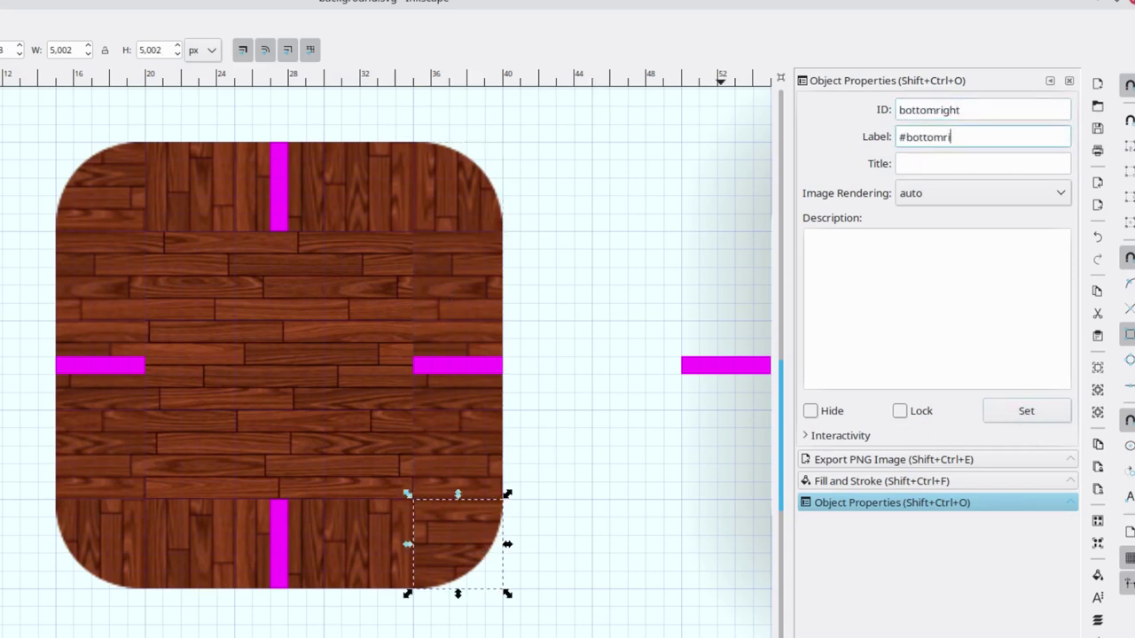
- Set the bottom wood strip's ID to bottom and its label to #bottom
left_click(363, 528)
triple_click(968, 109)
type("bottom")
key("Tab")
type("#bottom")
left_click(1026, 411)
- Set the bottom-left wood corner piece's ID to bottomleft and its label to #bottomleft
left_click(100, 543)
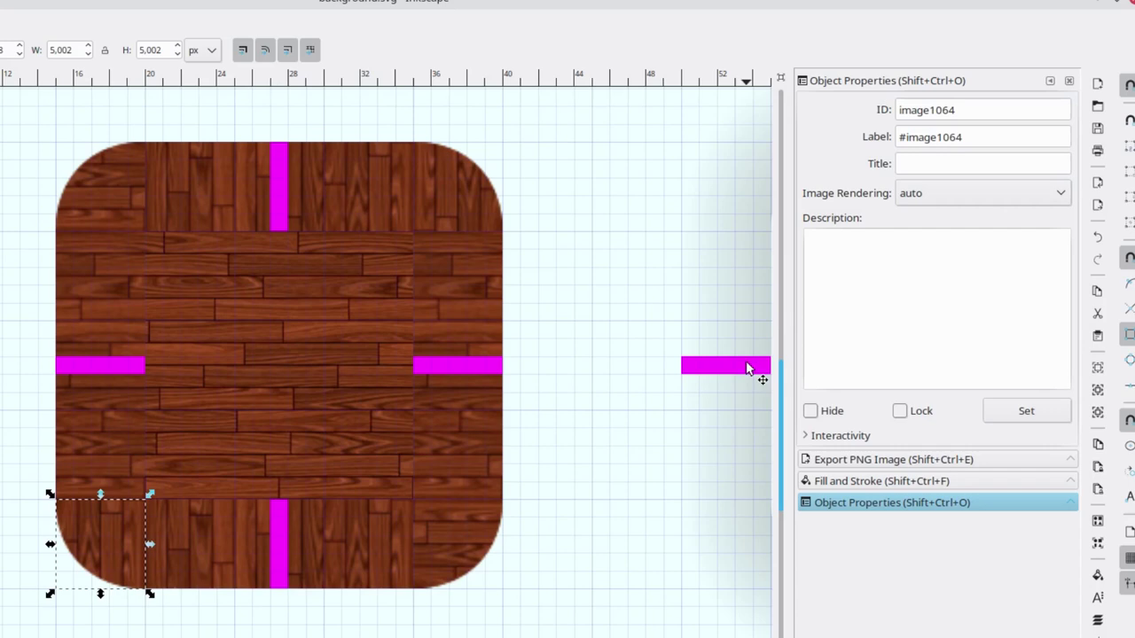
triple_click(967, 109)
type("tomleft")
key("Tab")
type("#bottomleft")
left_click(1013, 420)
- Rename the left wood strip to match its position, and set the top-left corner piece's ID to topleft with a matching label
key("Tab")
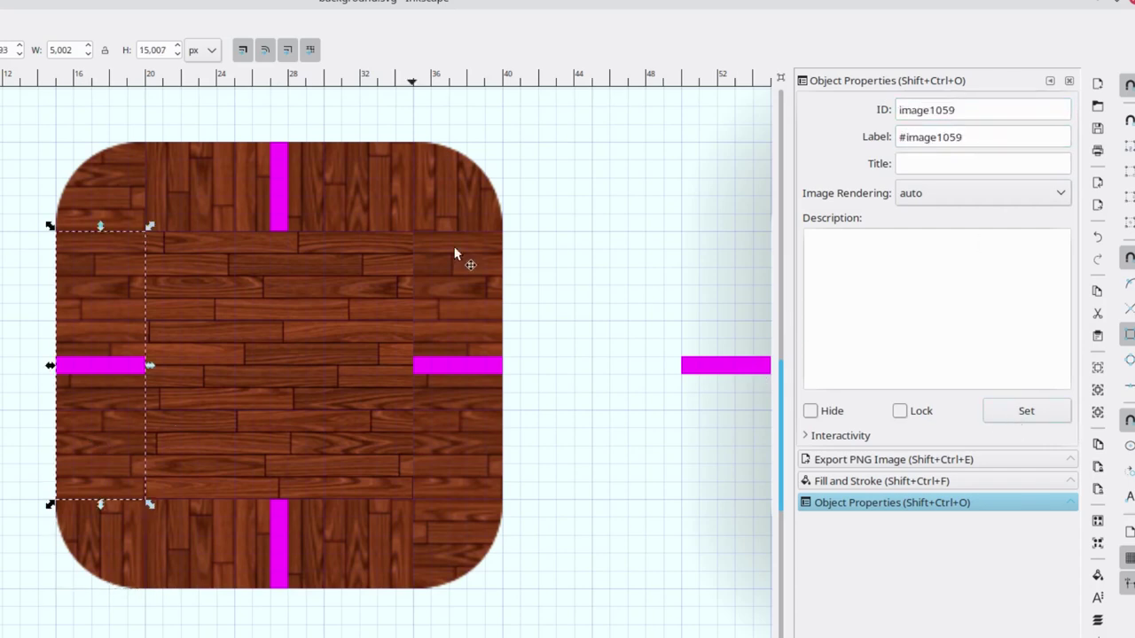
left_click(1021, 416)
left_click(118, 210)
type("topl")
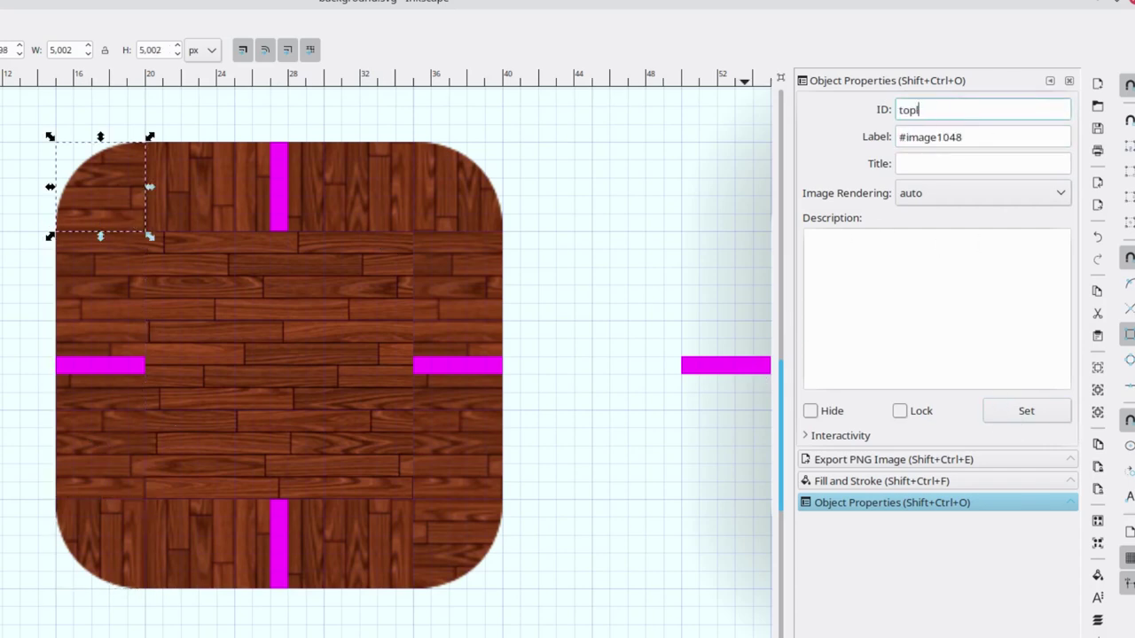
type("eft")
key("Tab")
type("#top")
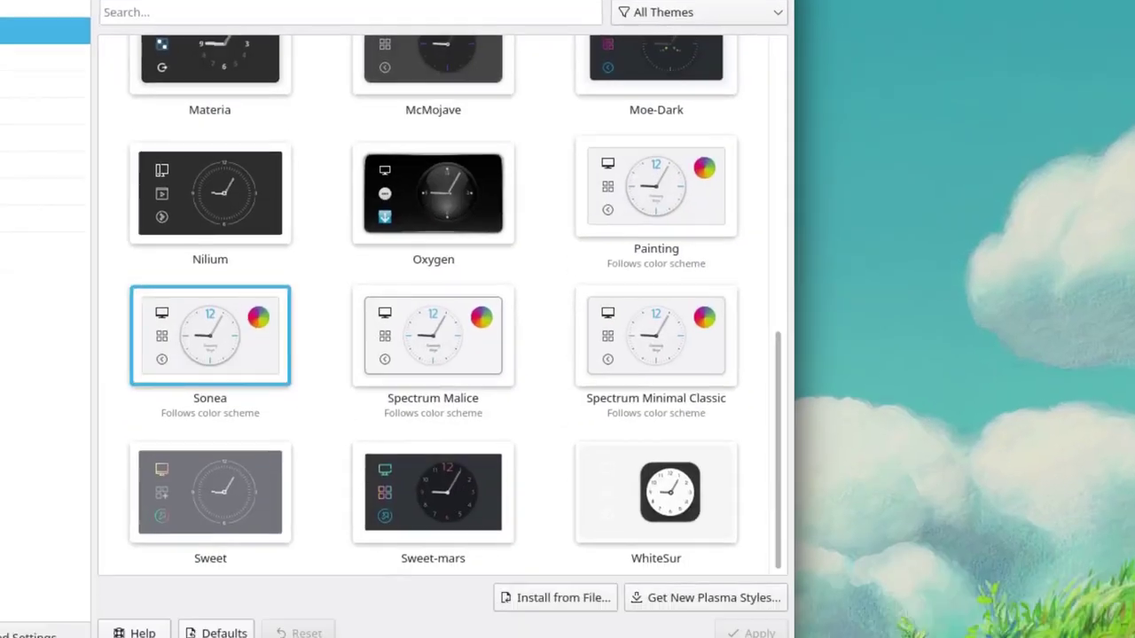
- Reload the theme in the Plasma Style settings by applying Spectrum Malice and reselecting Sonea
left_click(344, 347)
left_click(741, 627)
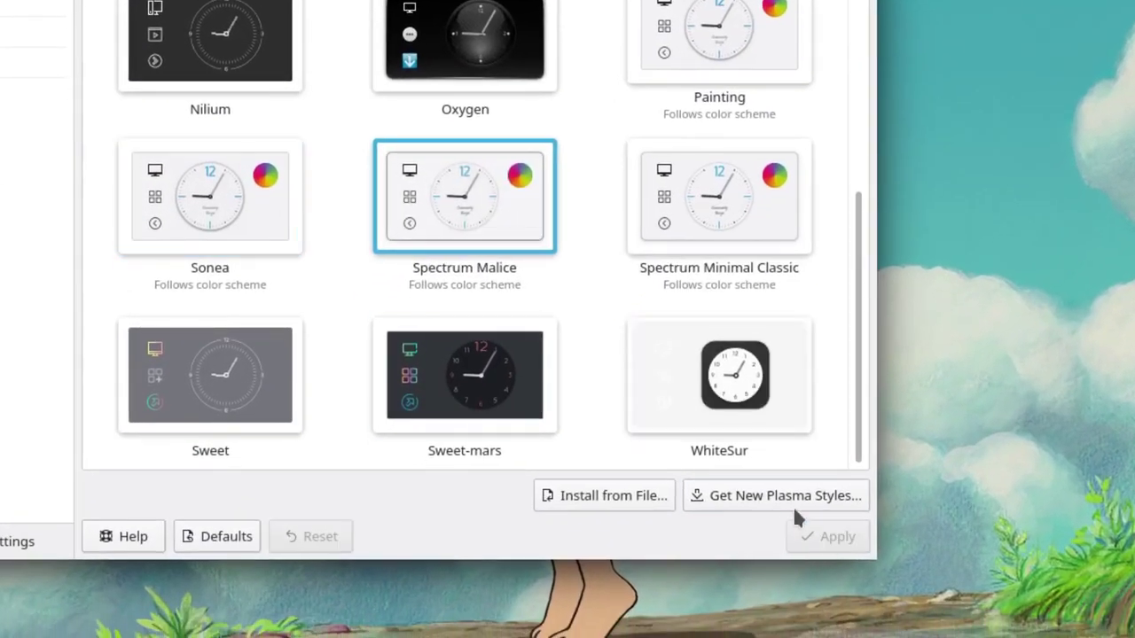
left_click(191, 240)
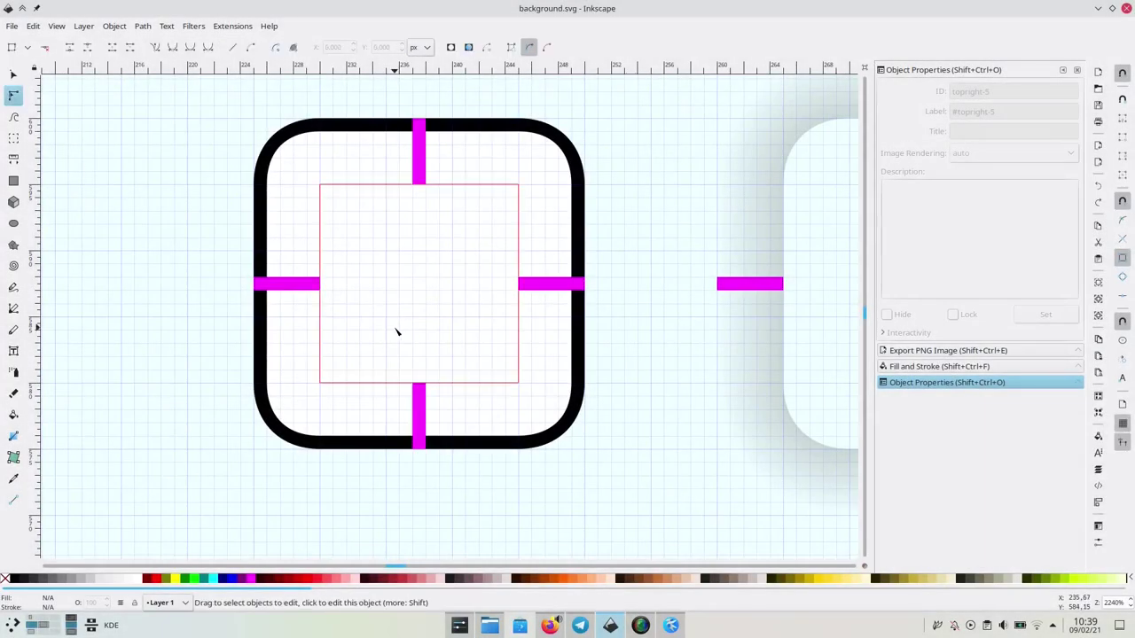
- Fill the black frame's center element with a linear gradient running vertically between its bottom and top edges
left_click(397, 332)
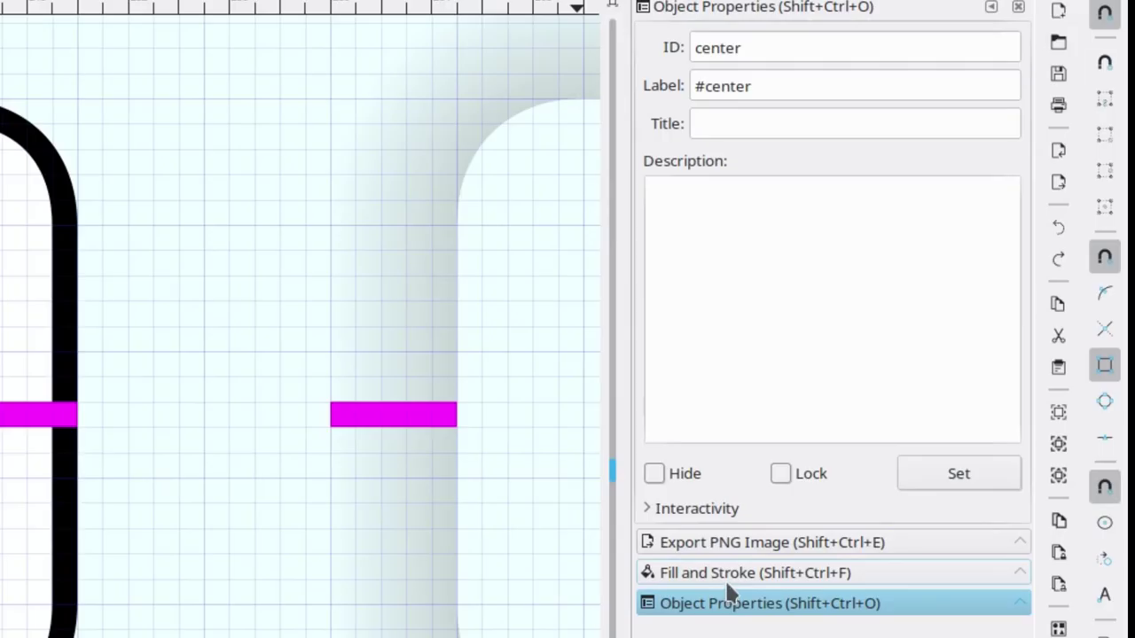
left_click(997, 367)
left_click(930, 109)
left_click_drag(183, 272, 370, 448)
left_click_drag(534, 274, 370, 96)
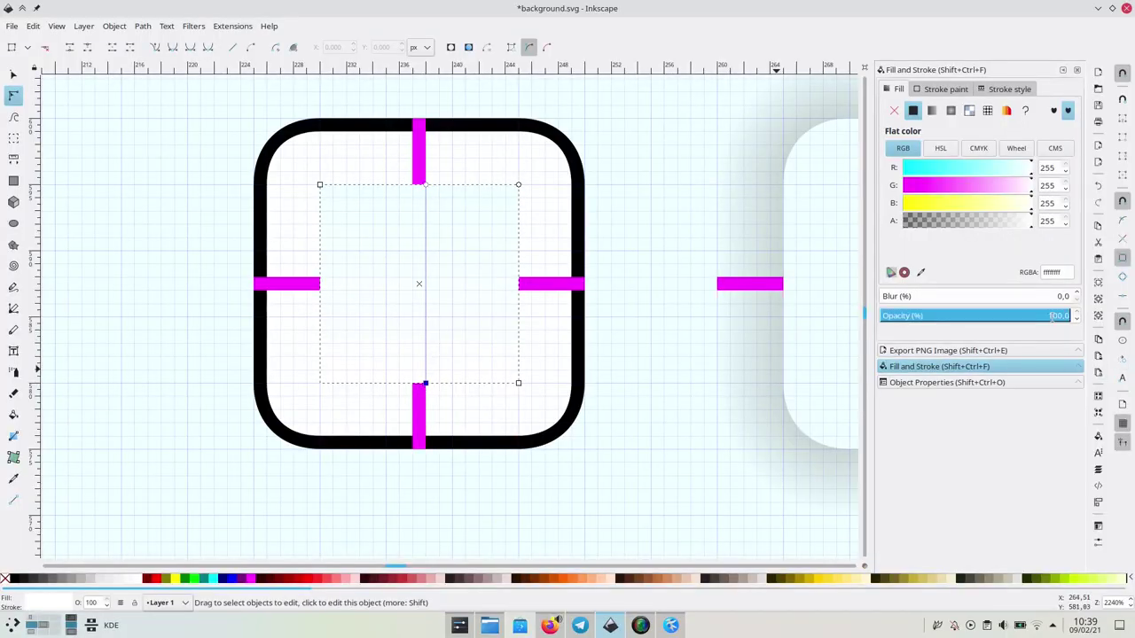
- Set the opacity of the gradient stop at the center element's top edge to 30%
left_click(426, 184)
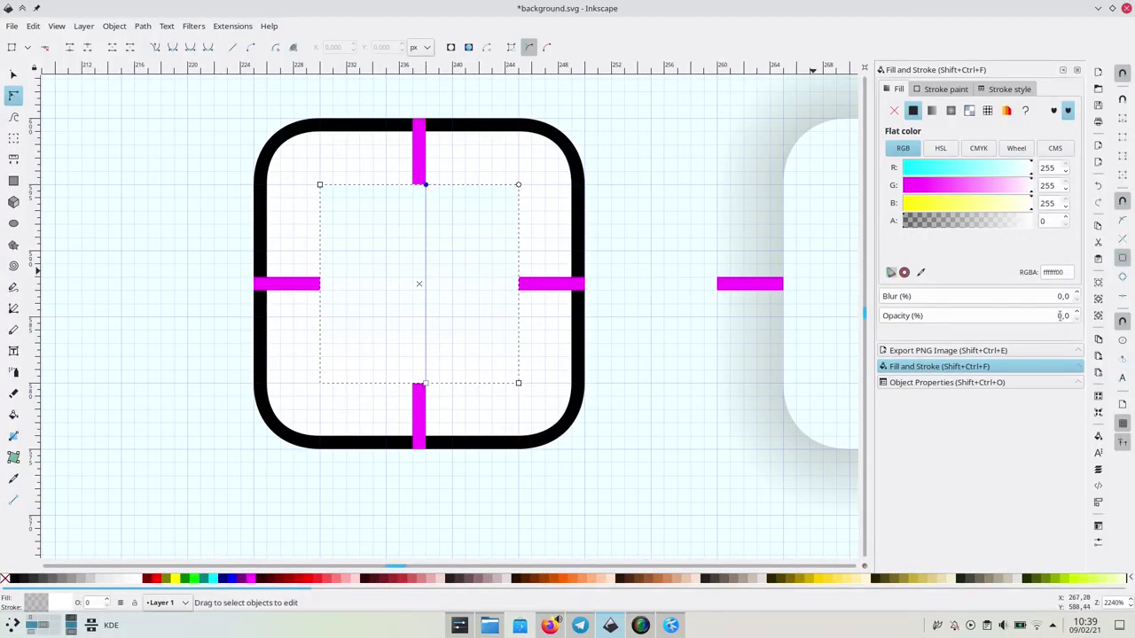
type("30")
key("Return")
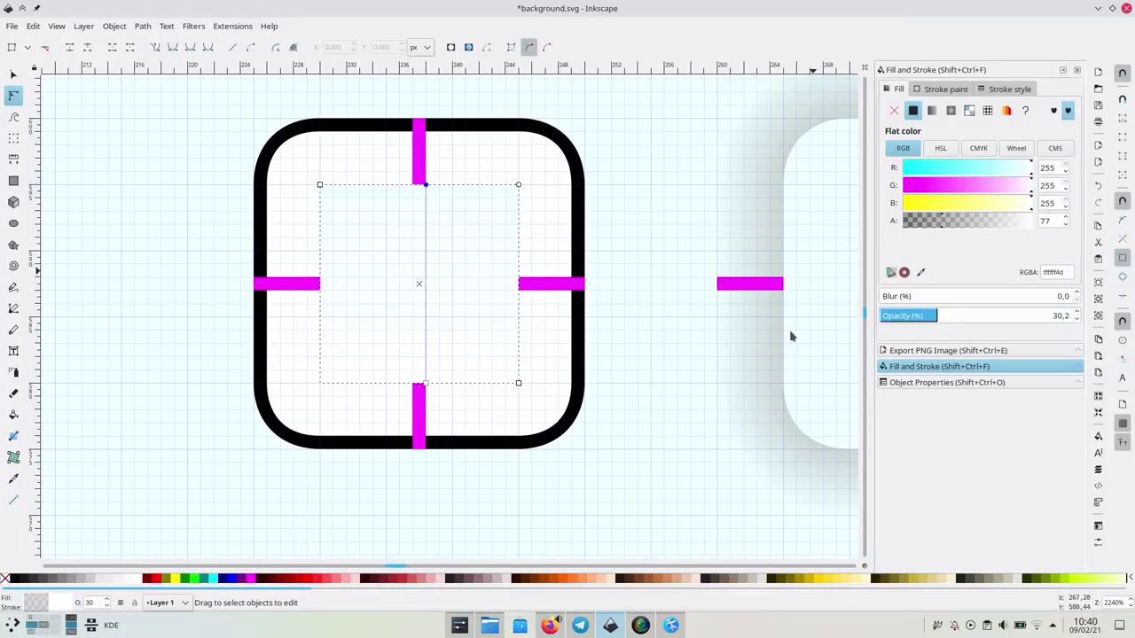
- Fill the black frame's right edge element with a linear gradient running vertically between its bottom and top edges
left_click(555, 344)
left_click(932, 111)
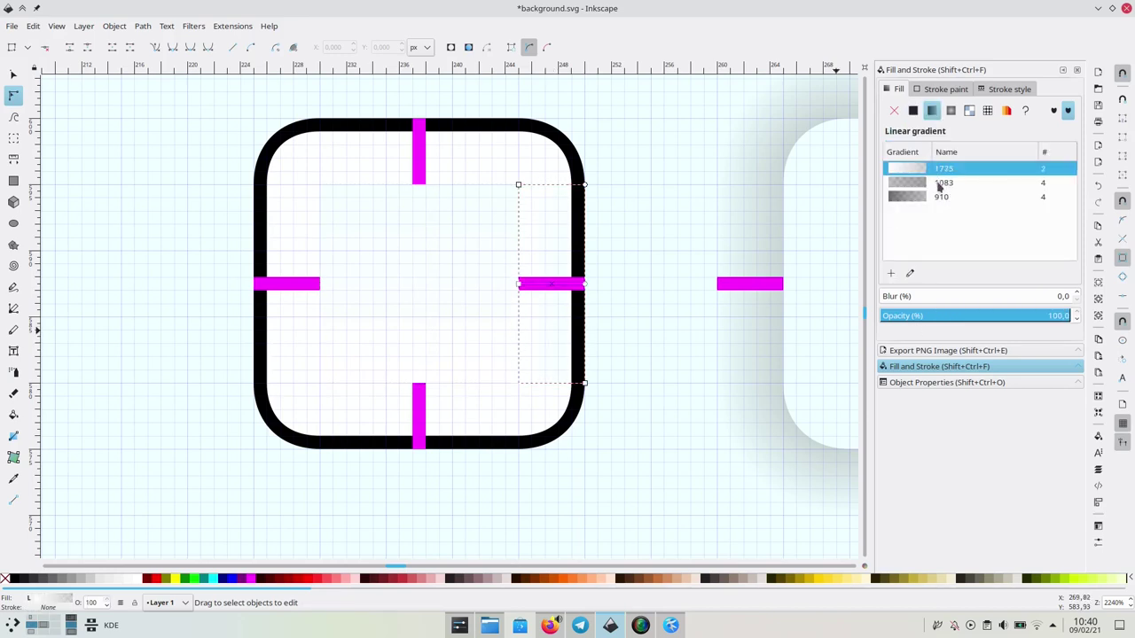
left_click_drag(518, 284, 545, 383)
left_click_drag(579, 286, 544, 185)
- Fill the black frame's left edge element with a linear gradient running vertically from its bottom edge to its top edge
left_click(291, 261)
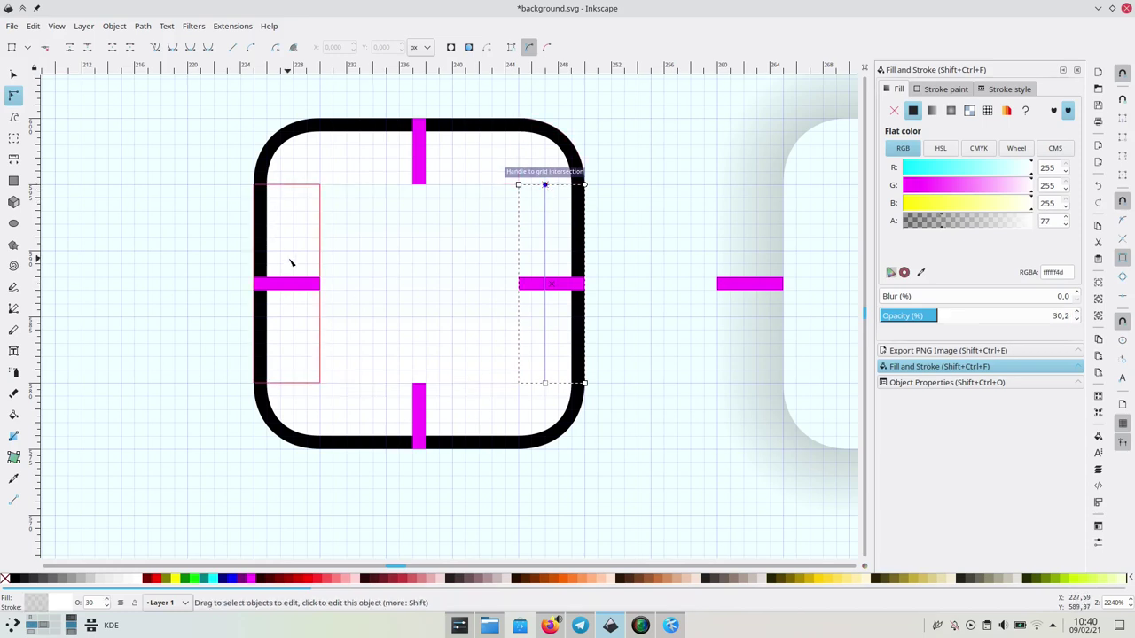
left_click(931, 110)
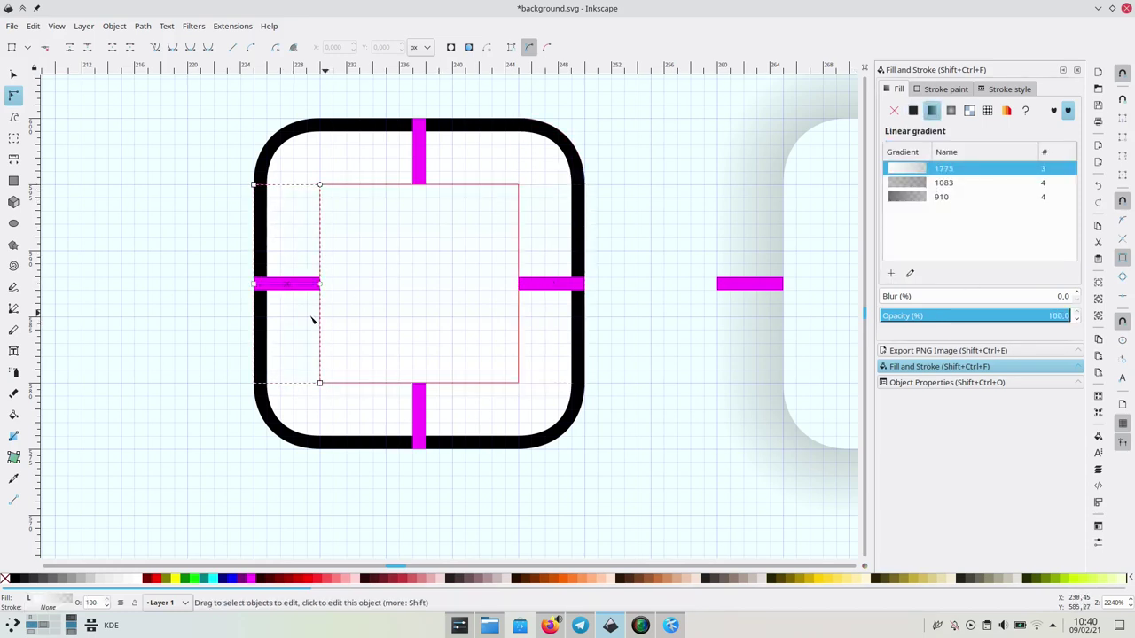
left_click_drag(319, 284, 292, 382)
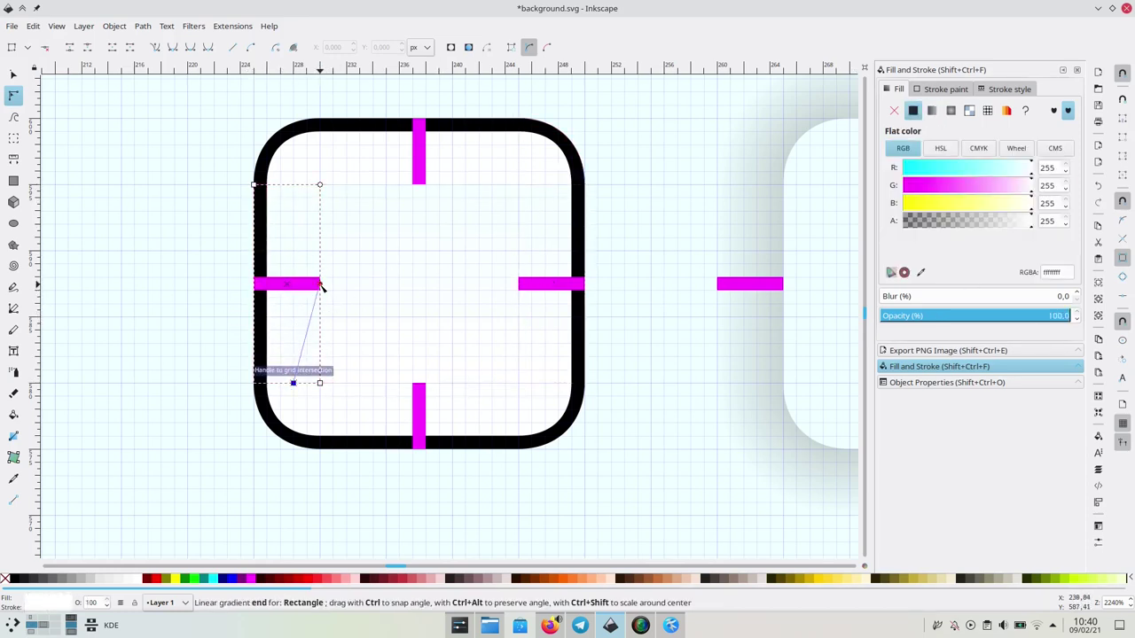
left_click_drag(320, 285, 293, 184)
- Give the frame's top edge and top corner elements a white fill with alpha 255 and 30% opacity
left_click(538, 405)
left_click(466, 411, "shift")
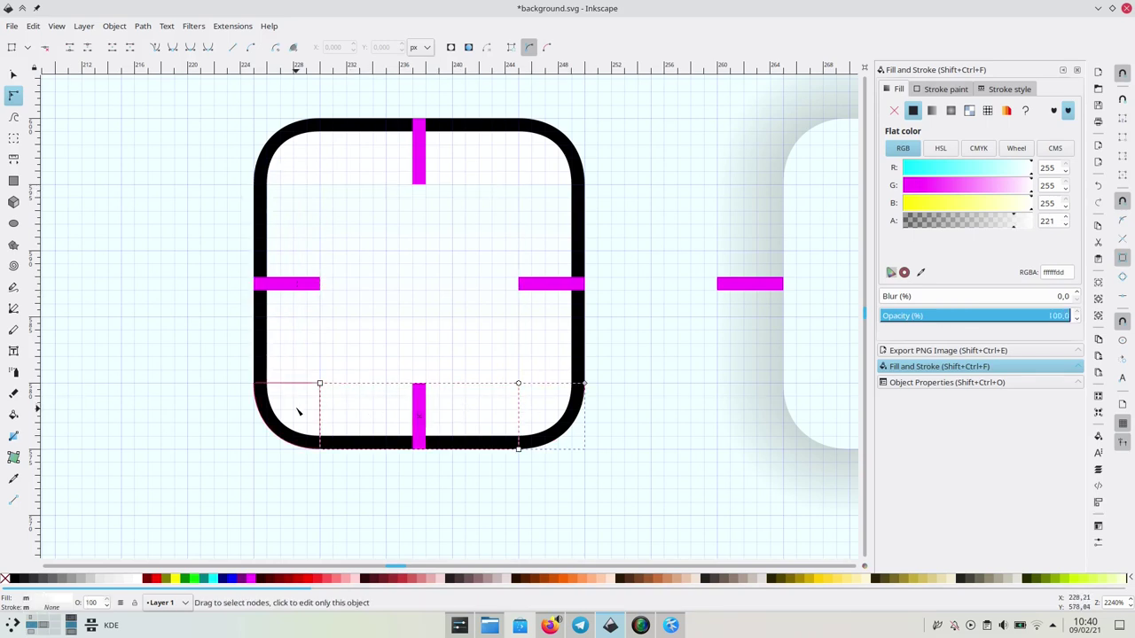
left_click(561, 169)
left_click(488, 177, "shift")
left_click(296, 172, "shift")
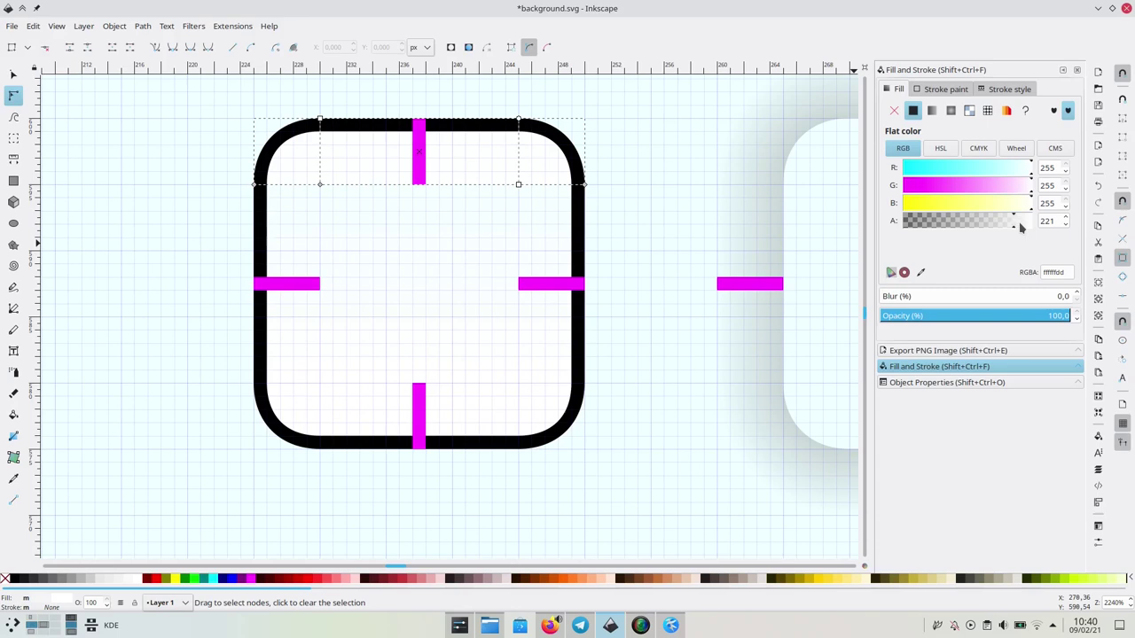
type("30")
key("Return")
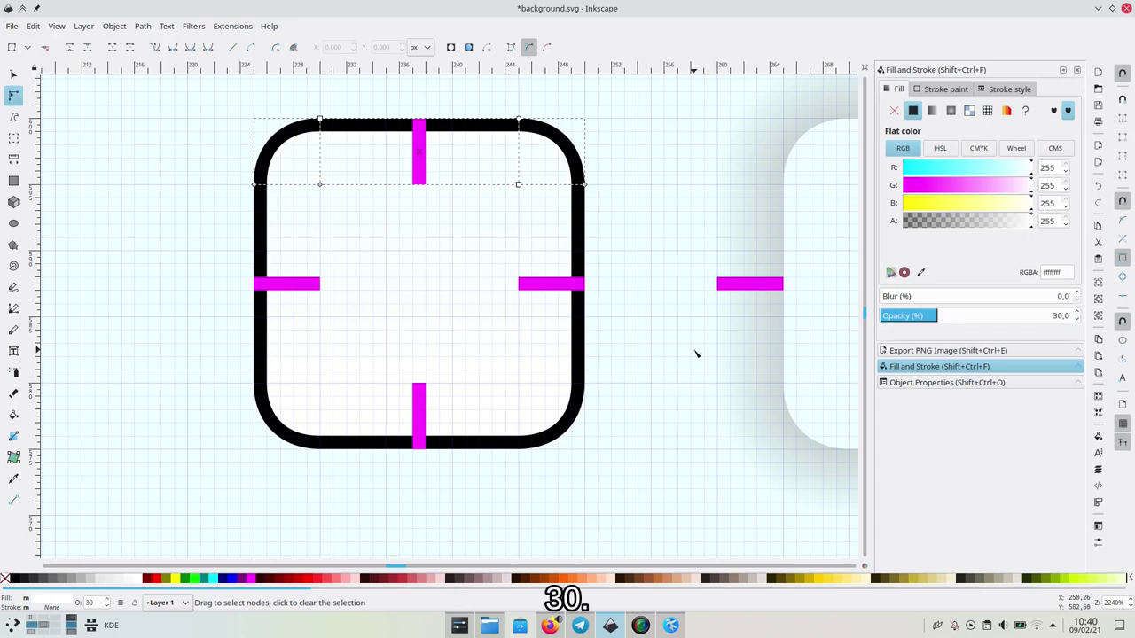
- Draw a 2 × 2 px square above and left of the frame, with a black fill at 100% opacity
scroll(349, 406, "up", 4)
scroll(348, 405, "left", 1)
left_click(13, 184)
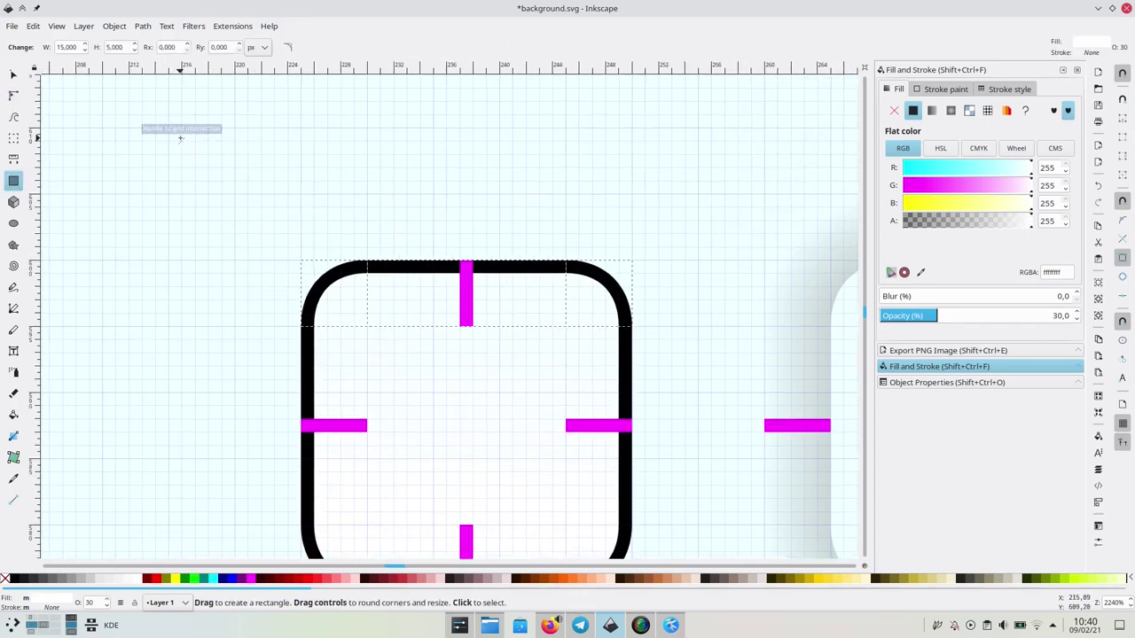
left_click_drag(168, 130, 190, 157)
left_click(1061, 316)
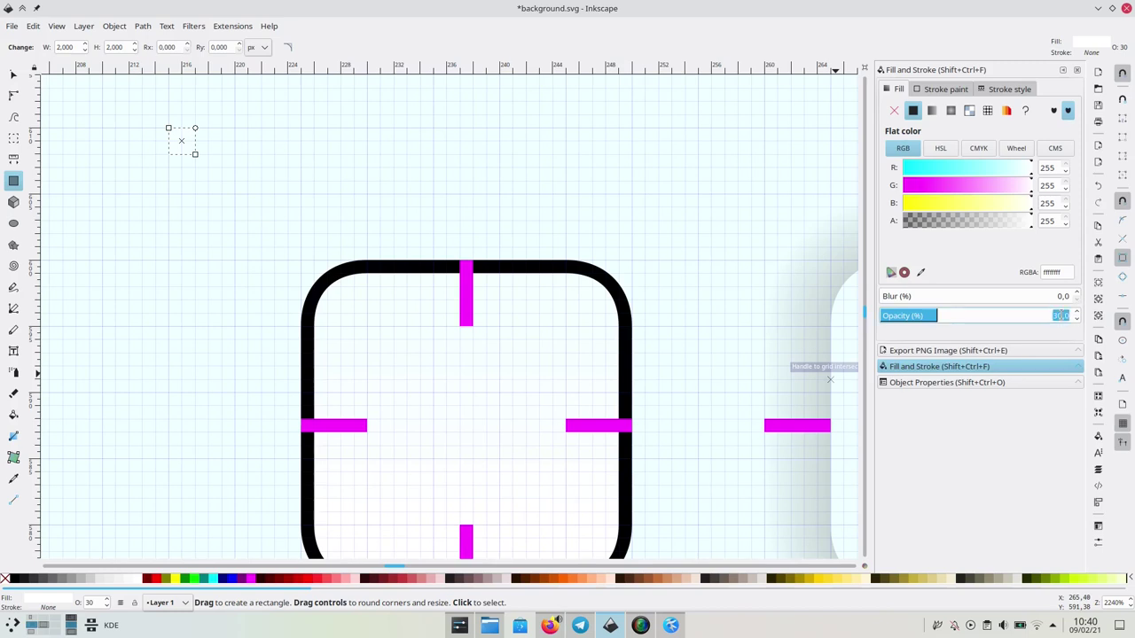
type("100")
key("Return")
left_click(14, 578)
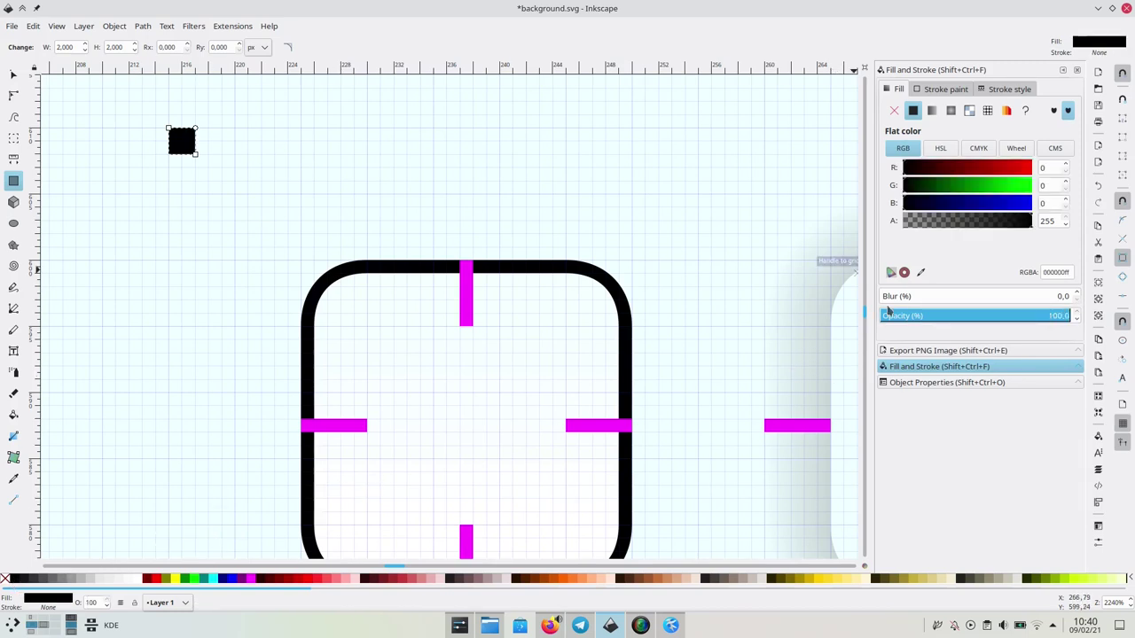
- Set the black square's ID to hint-stretch-borders with the matching label #hint-stretch-borders, and save the file
left_click(937, 351)
left_click(962, 383)
double_click(951, 86)
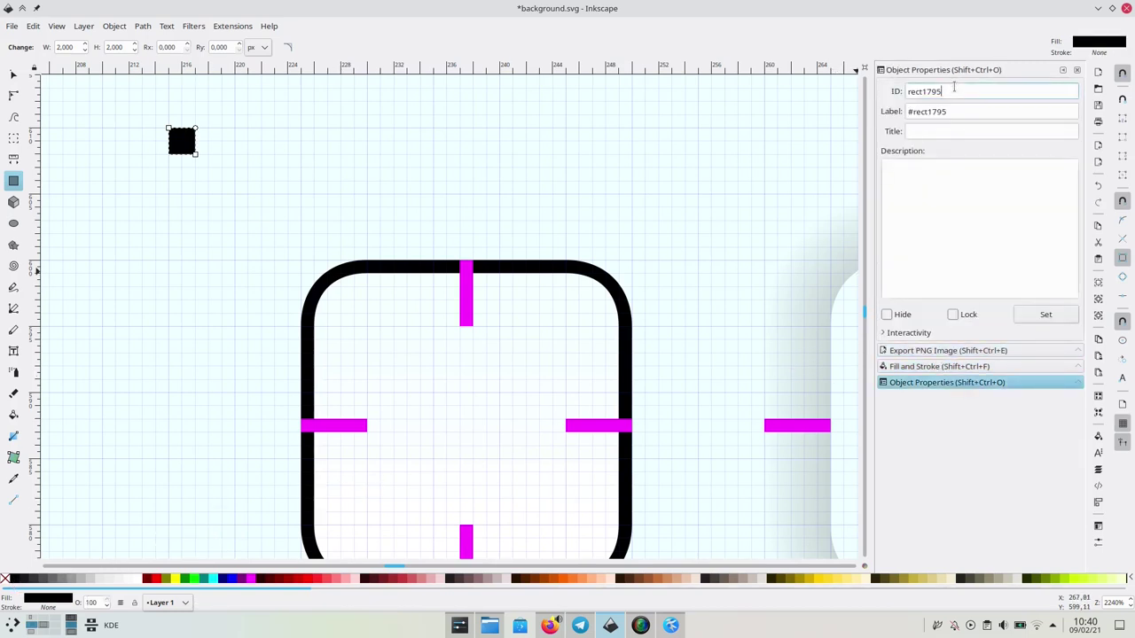
type("hint-stretch-borders")
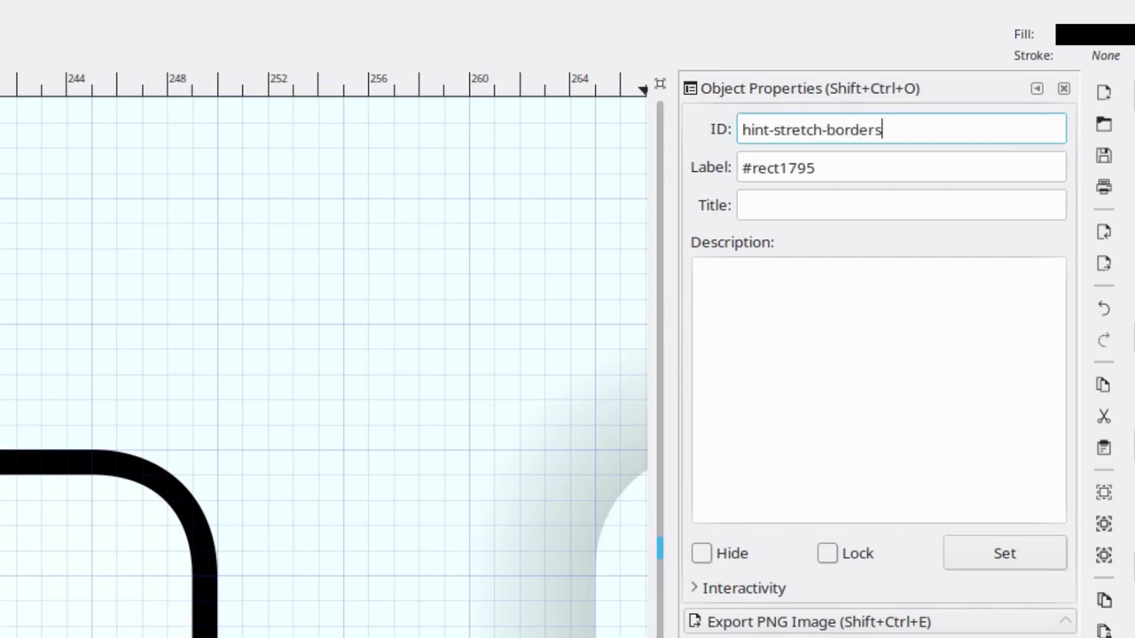
key("Tab")
type("#")
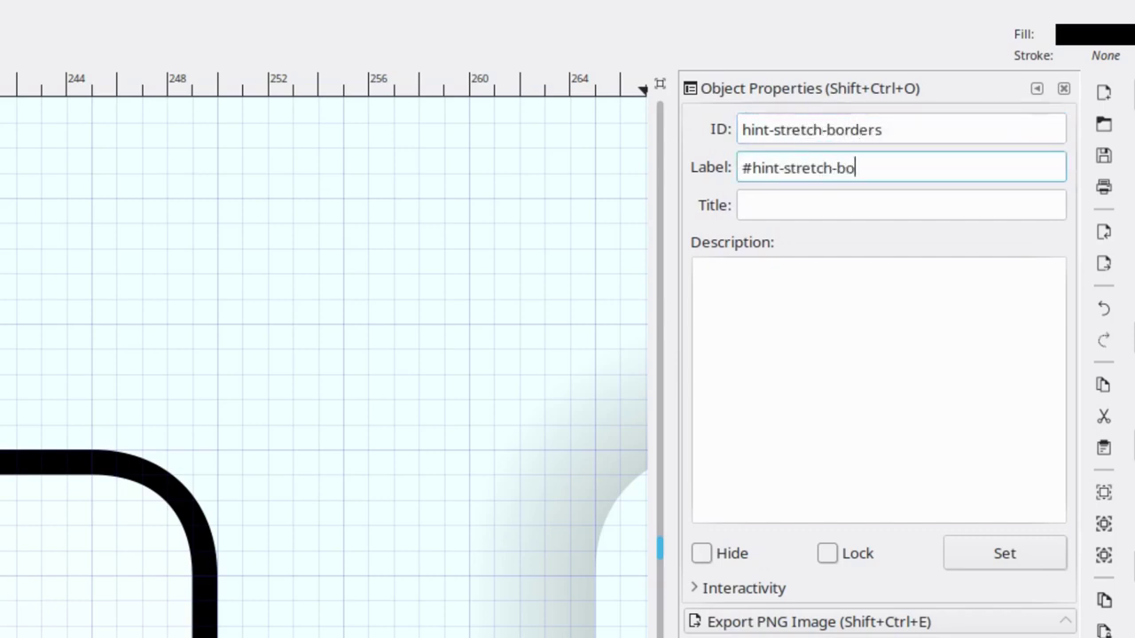
left_click(1019, 548)
left_click(448, 175)
key("ctrl+s")
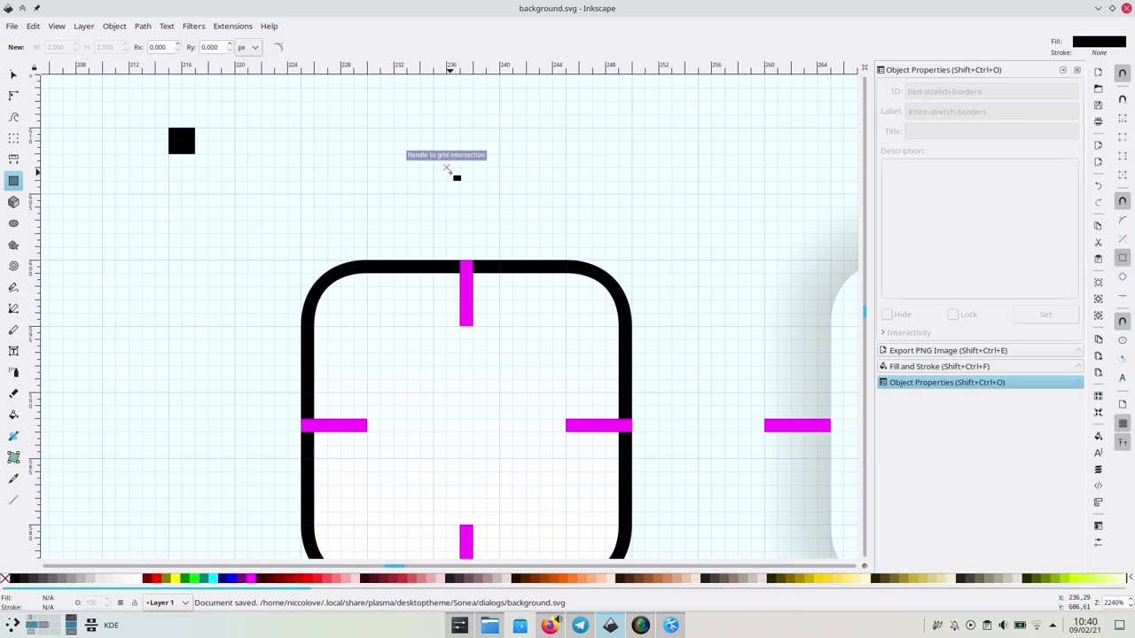
- Reload the edited theme in the Plasma Style settings by applying Spectrum Malice and applying Sonea again
scroll(448, 174, "down", 2)
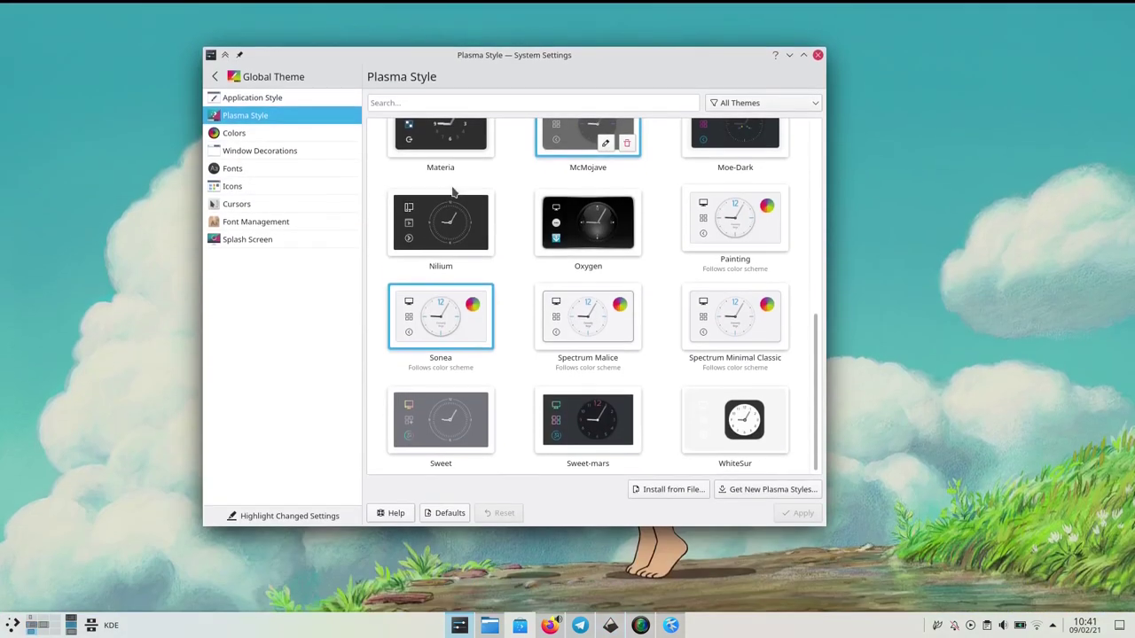
left_click(551, 300)
left_click(798, 510)
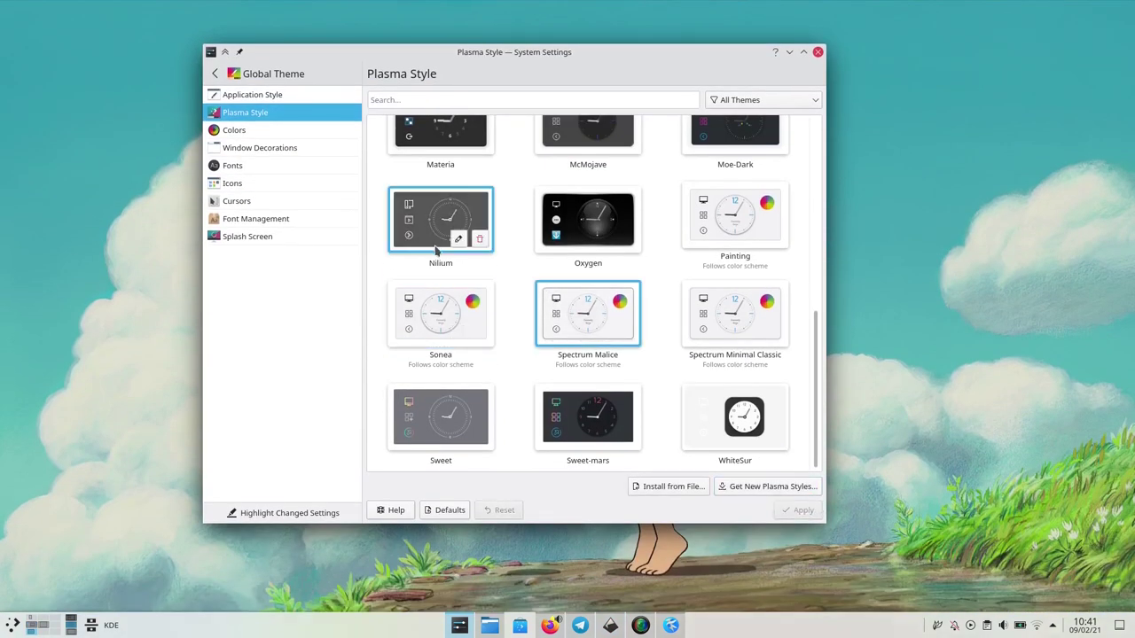
left_click(398, 321)
left_click(798, 510)
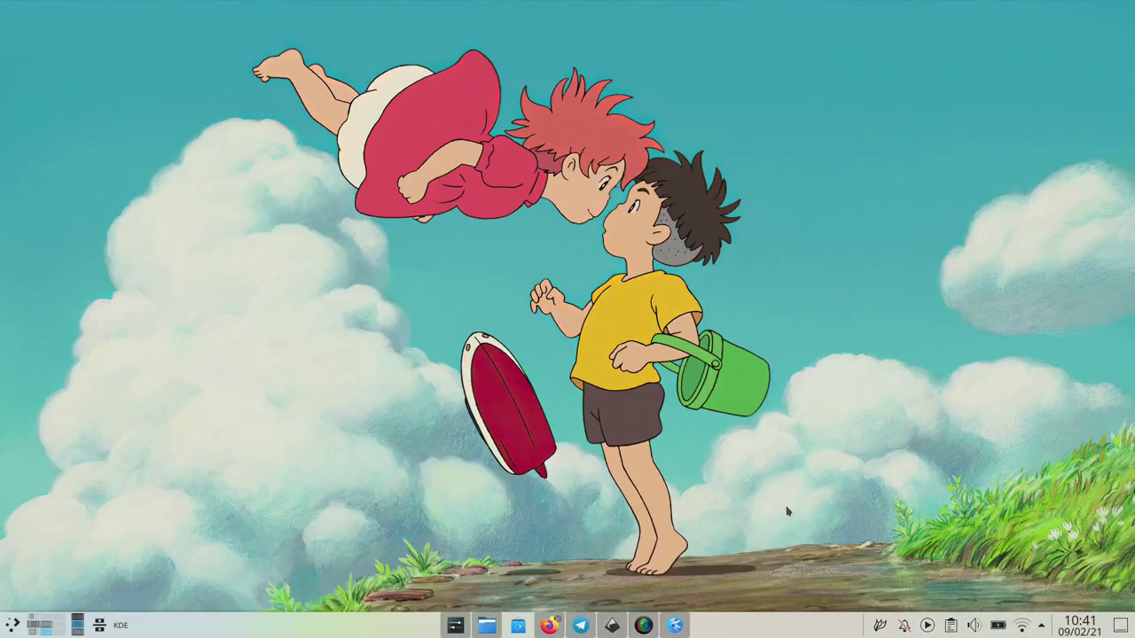
- Open the application launcher and the desktop search in turn to examine the theme's new dialog background
key("super")
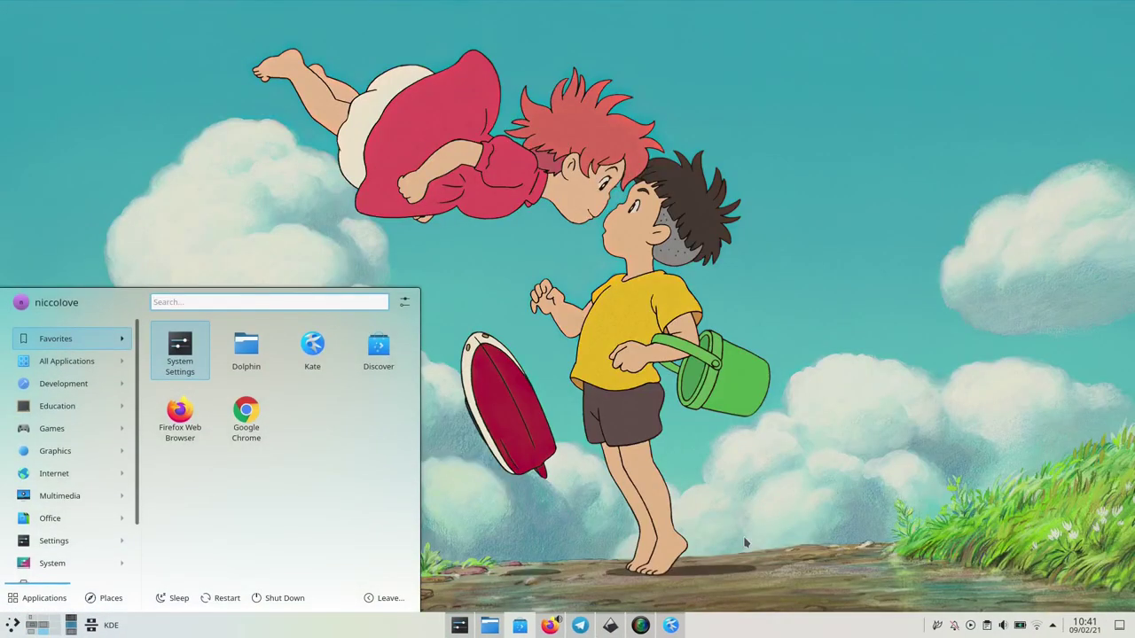
left_click(692, 512)
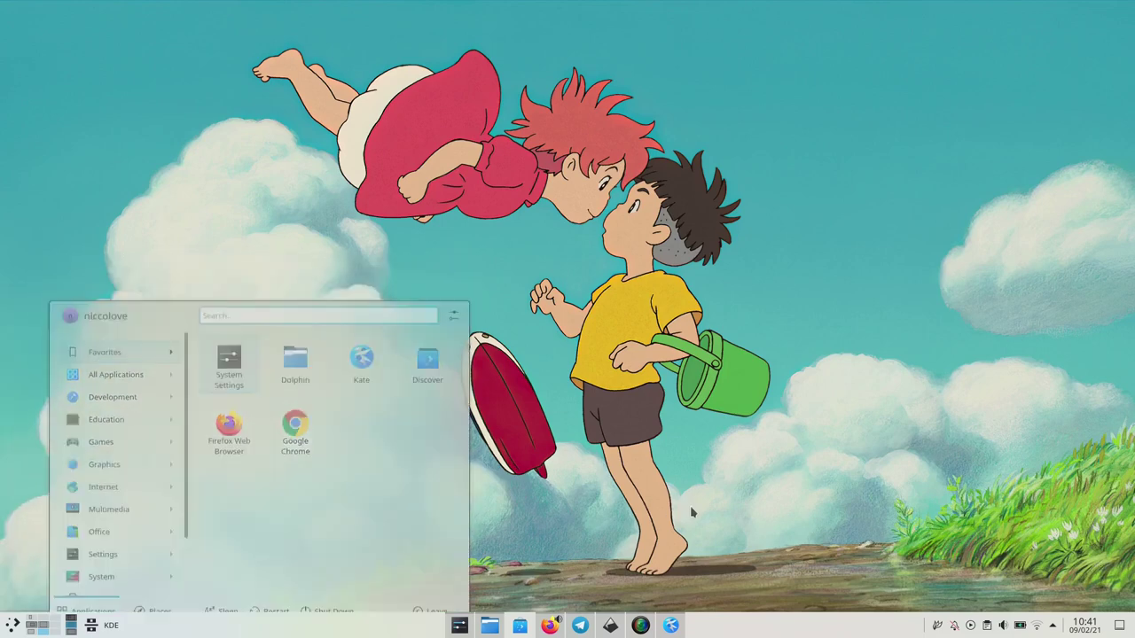
key("alt+space")
type("co")
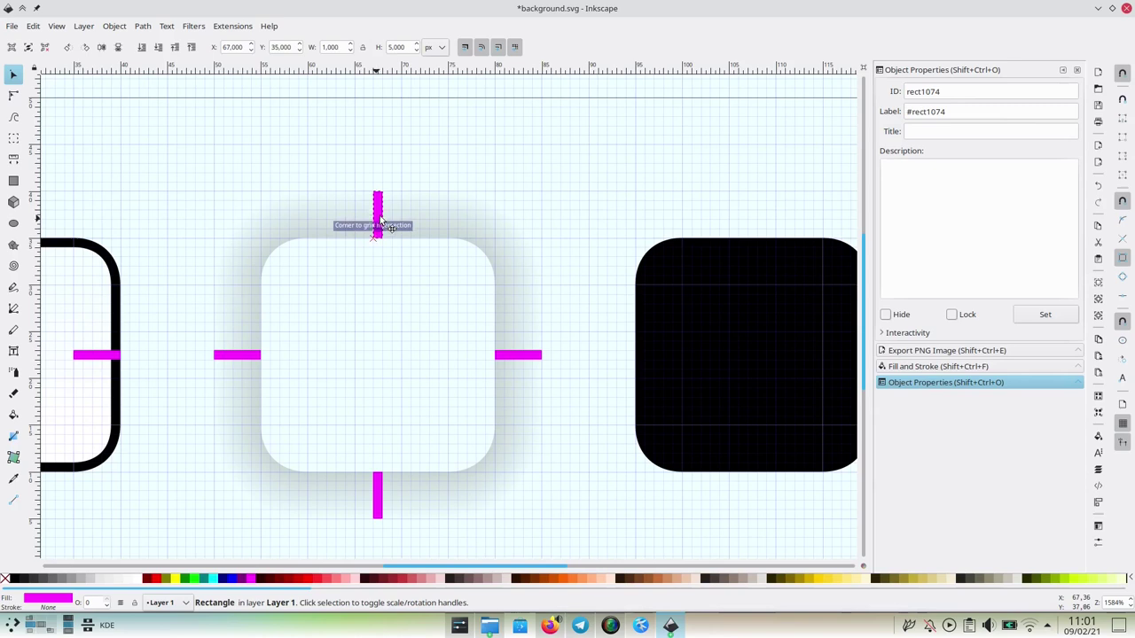
- Duplicate the shadow's right, bottom and left magenta margin strips, placing each copy 2 px beside its original
left_click(506, 358)
key("ctrl+d")
left_click_drag(506, 363, 520, 385)
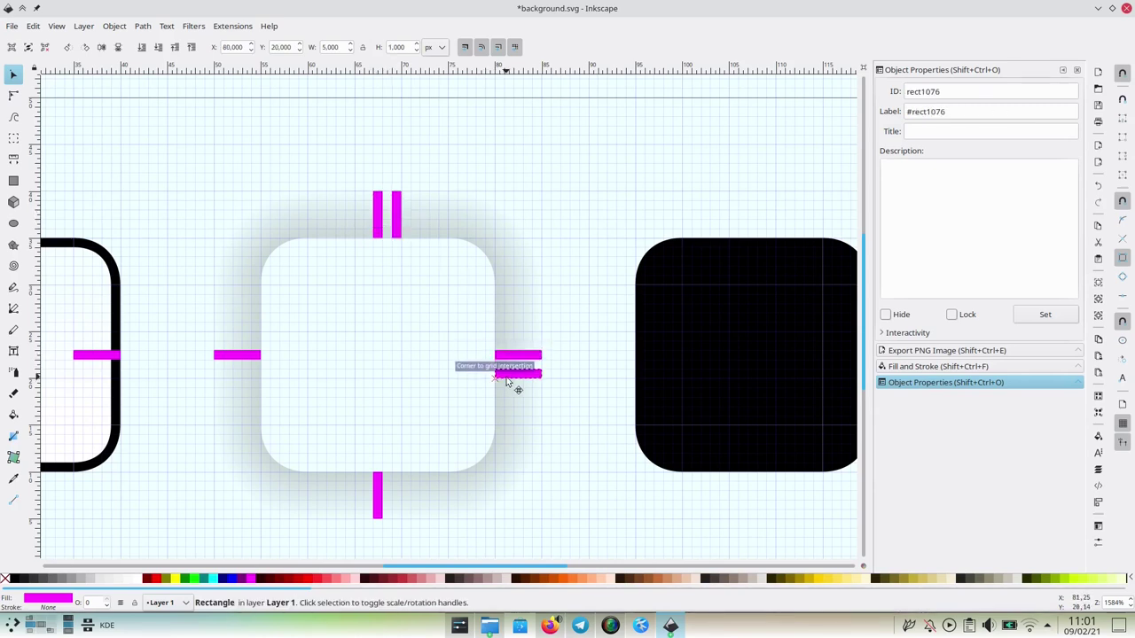
left_click(376, 502)
mouse_move(377, 503)
left_mouse_down()
mouse_move(351, 504)
mouse_move(361, 508)
left_mouse_up()
key("ctrl+z")
key("ctrl+d")
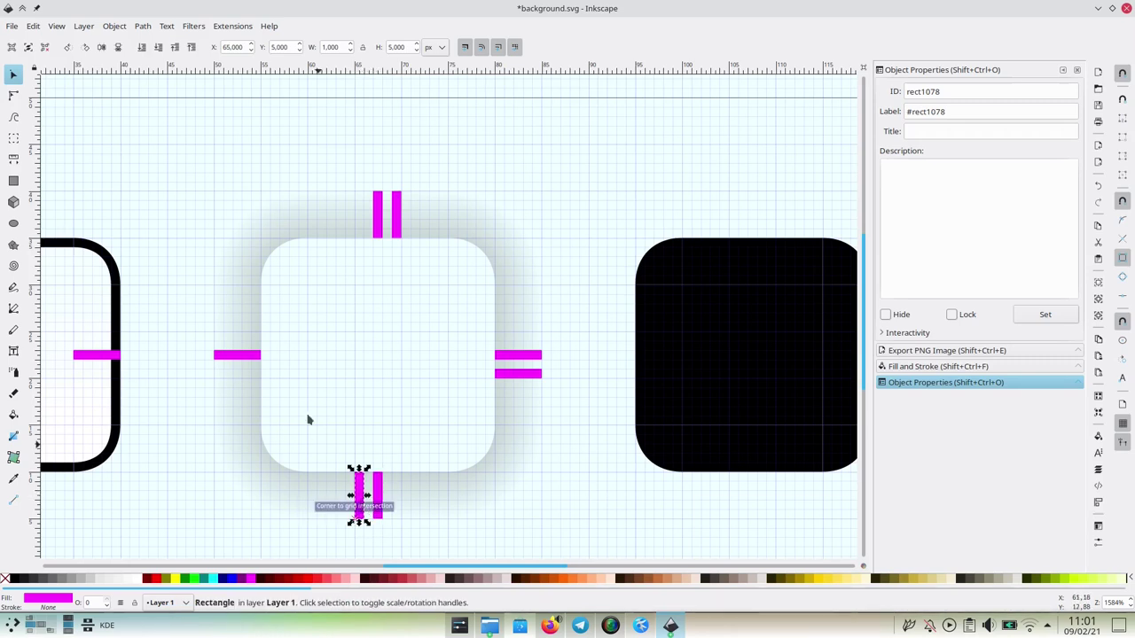
left_click(239, 358)
key("ctrl+d")
left_click_drag(239, 358, 240, 336)
- Recolor the four duplicated strips around the shadow to green
left_click(399, 213, "shift")
left_click(514, 374, "shift")
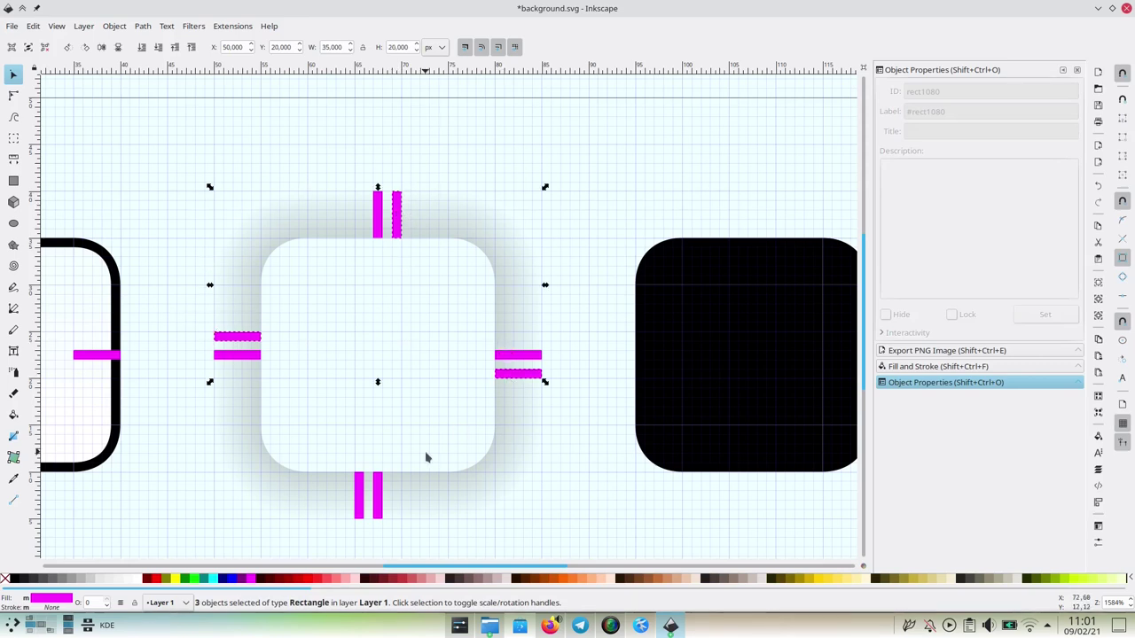
left_click(363, 506, "shift")
left_click(196, 581)
key("Escape")
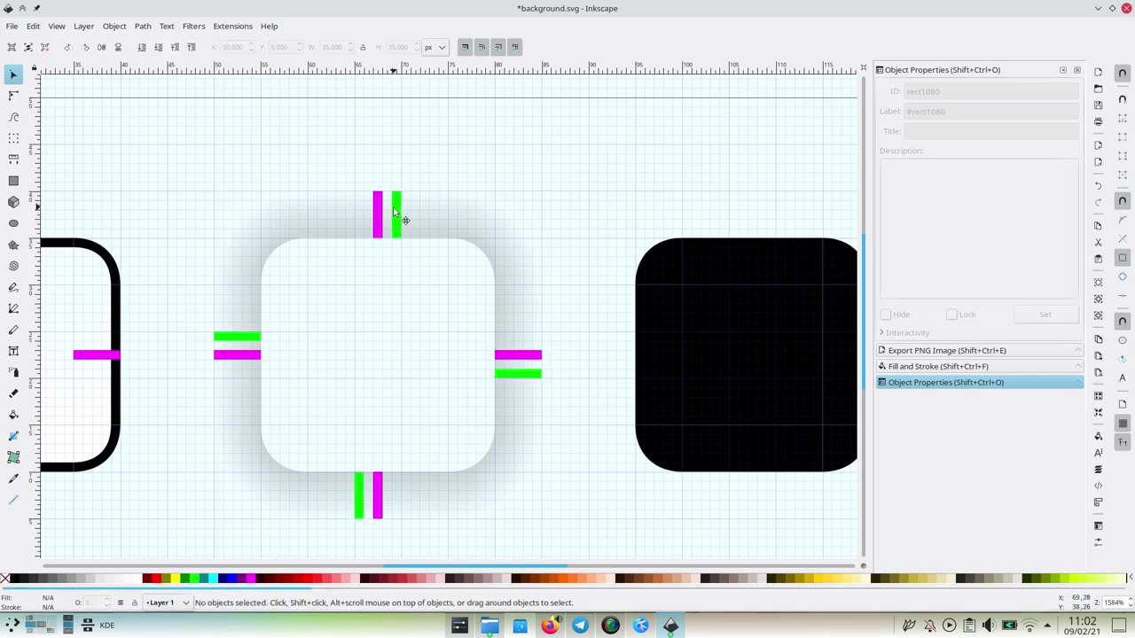
- Set the top green strip's ID to shadow-hint-top-inset with the matching label #shadow-hint-top-inset
left_click(395, 212)
scroll(395, 213, "up", 5, "ctrl")
left_click(307, 215)
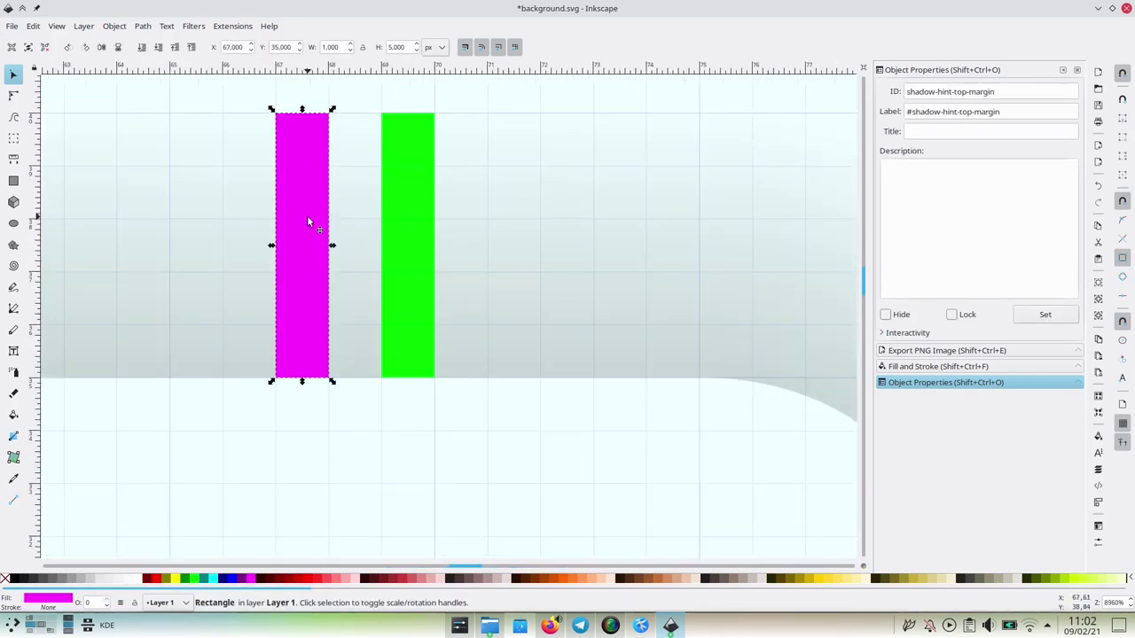
left_click(413, 216)
triple_click(975, 90)
type("shadow-hi")
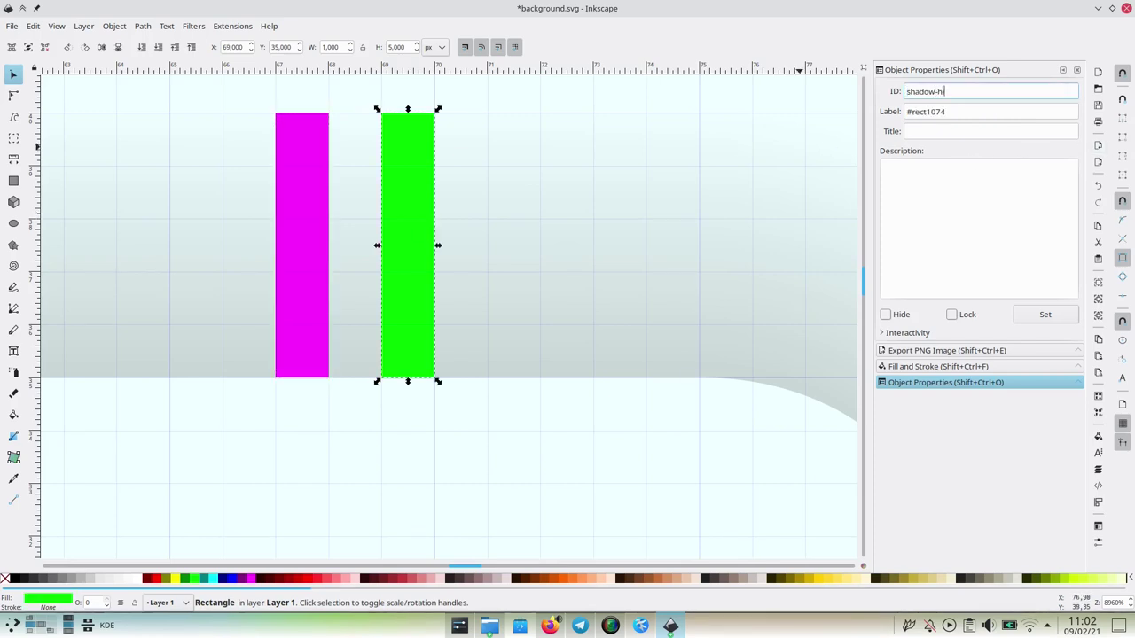
type("nt-top-inset")
key("Tab")
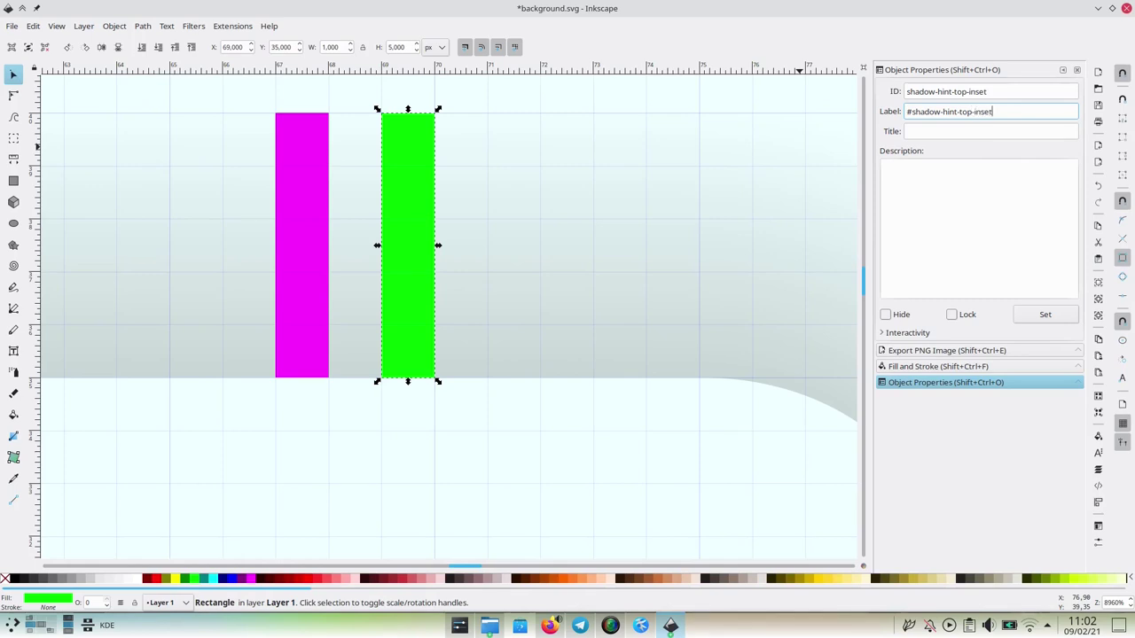
- Set the right green strip's ID to shadow-hint-right-inset with the matching label #shadow-hint-right-inset
scroll(445, 215, "down", 4, "ctrl")
scroll(445, 215, "down", 5)
left_click(607, 260)
triple_click(939, 91)
type("shadow-hint-right-inset")
key("Tab")
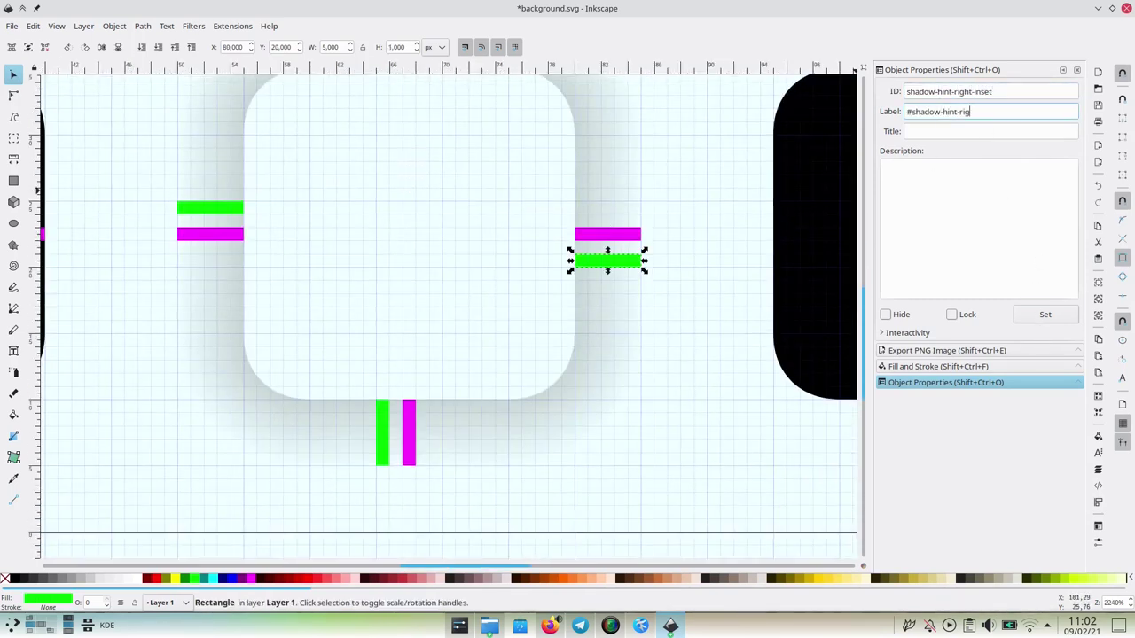
- Set the bottom green strip's ID to shadow-hint-bottom-inset with a matching label
left_click(382, 433)
triple_click(926, 91)
type("shadow-hint-bottom-inset")
key("Tab")
type("#shadow-h")
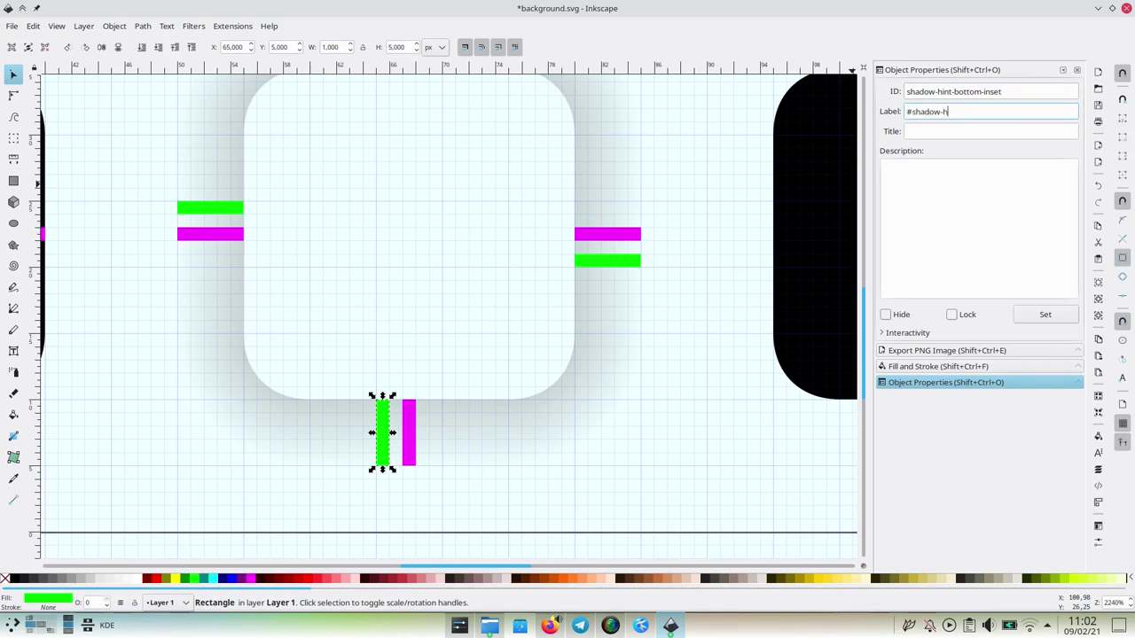
left_click(1030, 310)
- Try to give the left green strip the ID shadow-hint-right-inset, label it #shadow-hint-right-inset, and save the file
left_click(210, 208)
triple_click(925, 91)
type("shadow-hint")
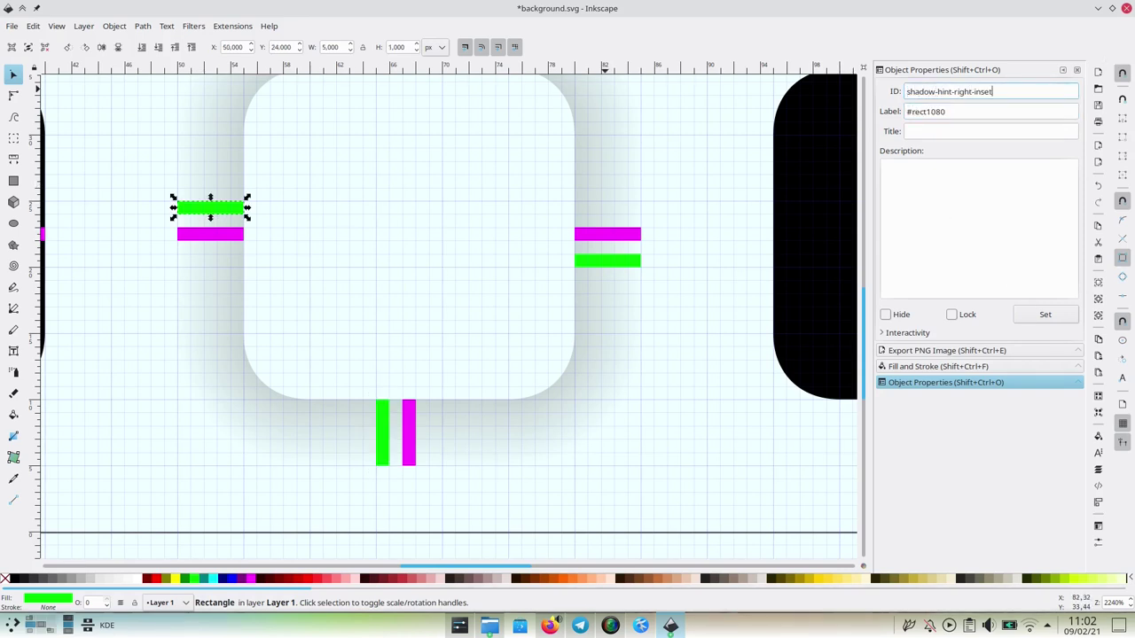
key("Tab")
type("#shadow-hint-")
left_click(1044, 314)
key("ctrl+s")
- Shrink the top green strip's height and the right green strip's width to nearly zero
scroll(484, 307, "up", 3)
left_click(434, 158)
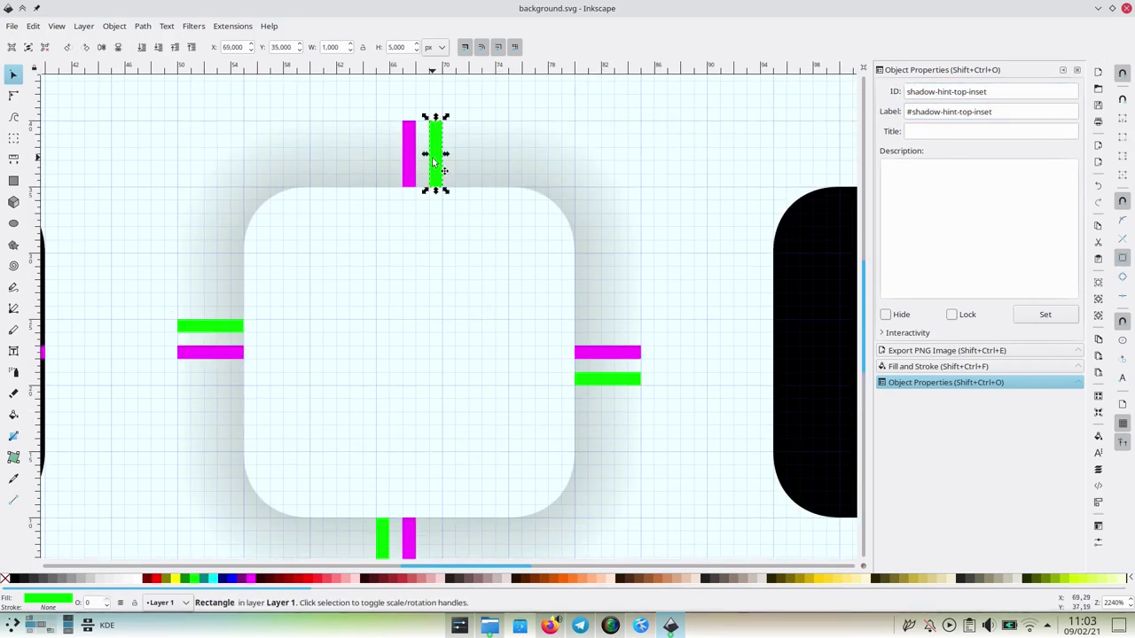
key("Return")
left_click(605, 380)
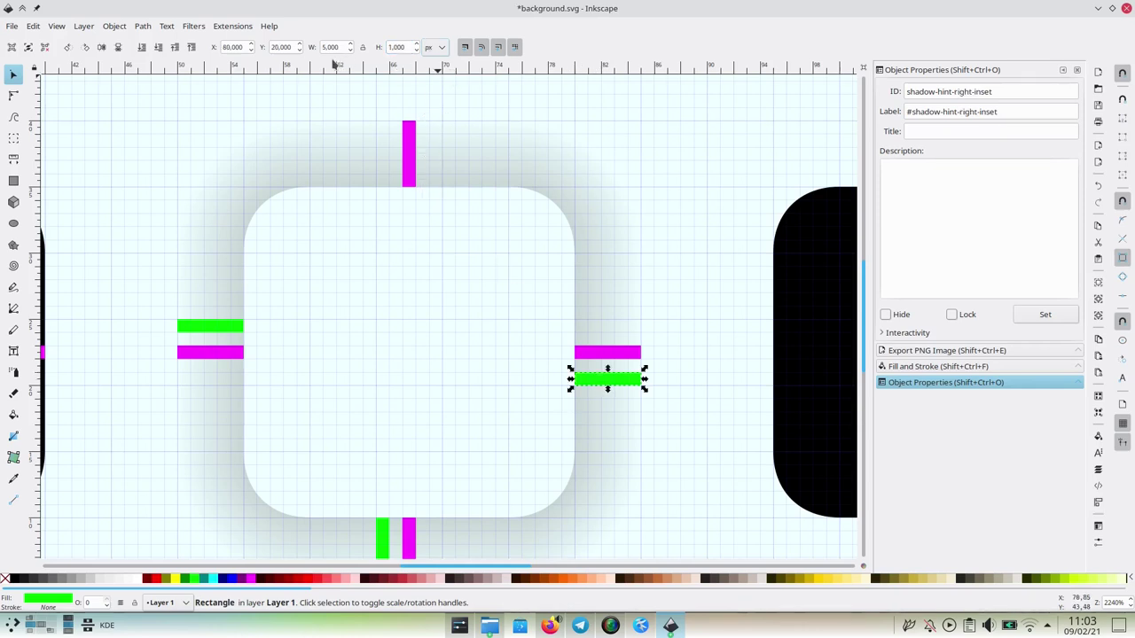
type("0,0")
key("Return")
- Set the bottom green strip's height and the left green strip's width to 0,001 px, and save the file
scroll(337, 299, "down", 2)
left_click(382, 478)
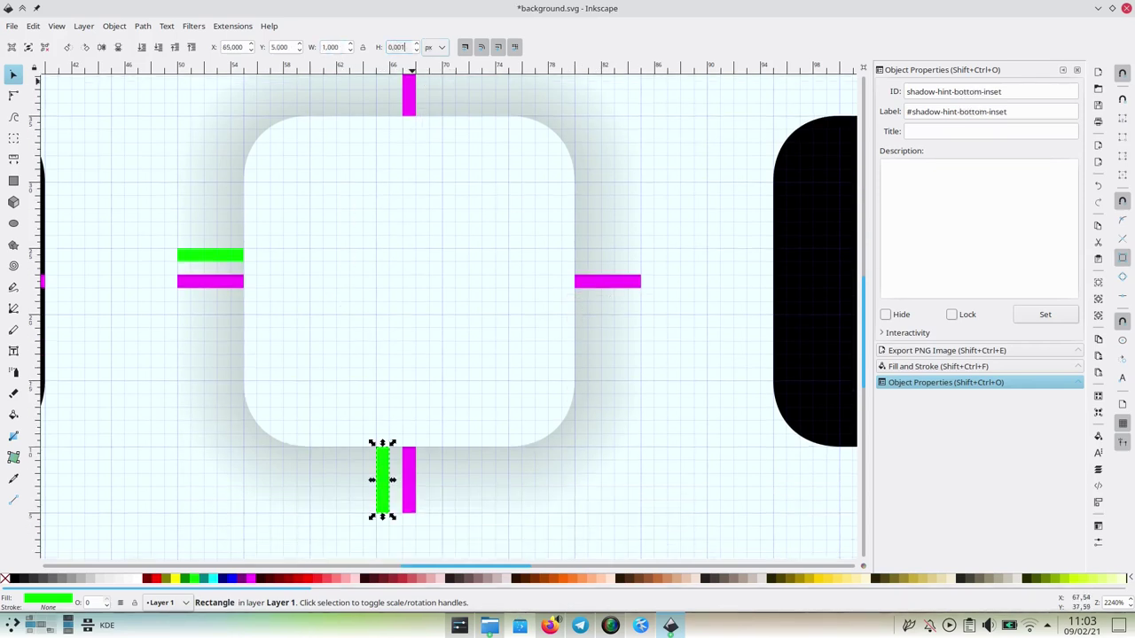
type("0,001")
key("Return")
left_click(205, 257)
type("0,001")
key("Return")
scroll(362, 200, "down", 1)
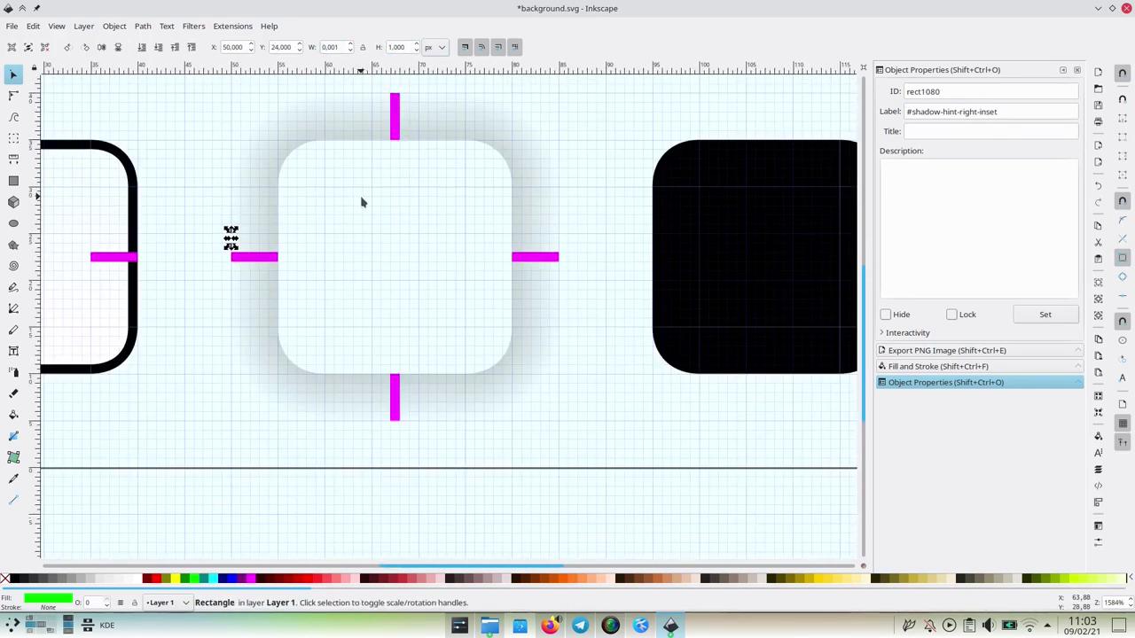
key("ctrl+s")
left_click(243, 467)
scroll(314, 427, "left", 5)
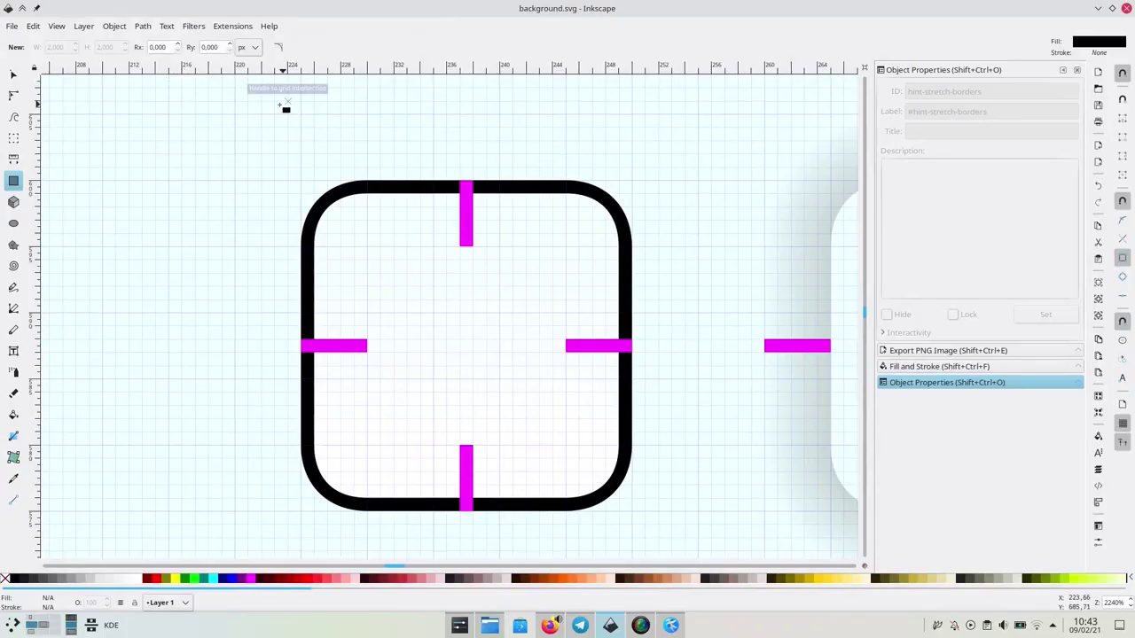
- Resize the page to the drawing with a margin of 5 on all four sides through the document properties
left_click(16, 26)
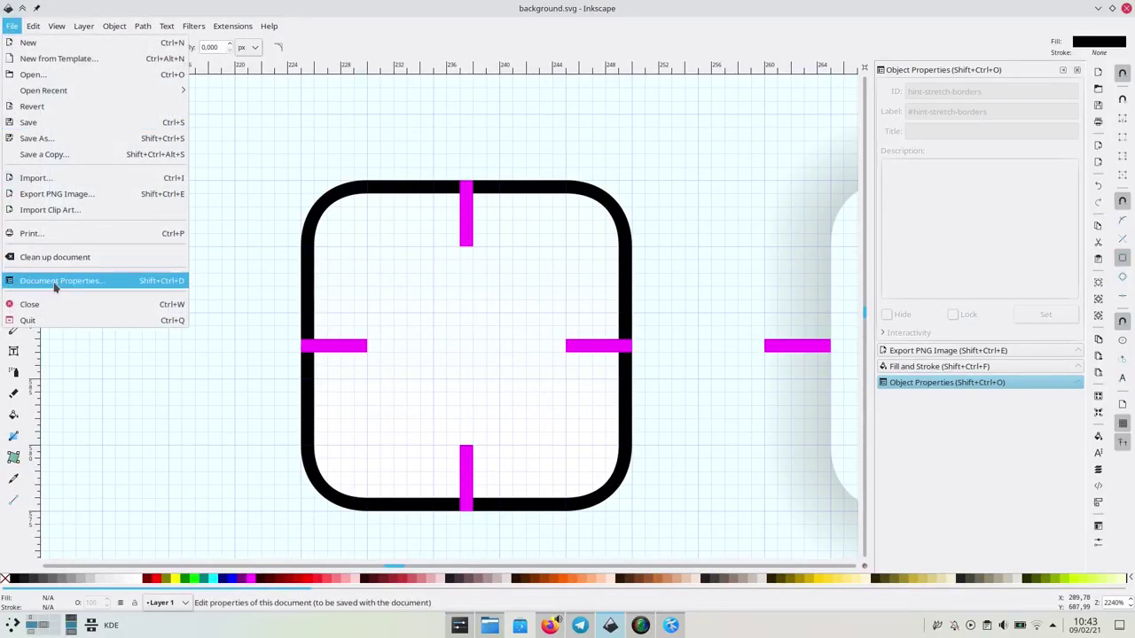
left_click(56, 279)
left_click_drag(978, 134, 789, 108)
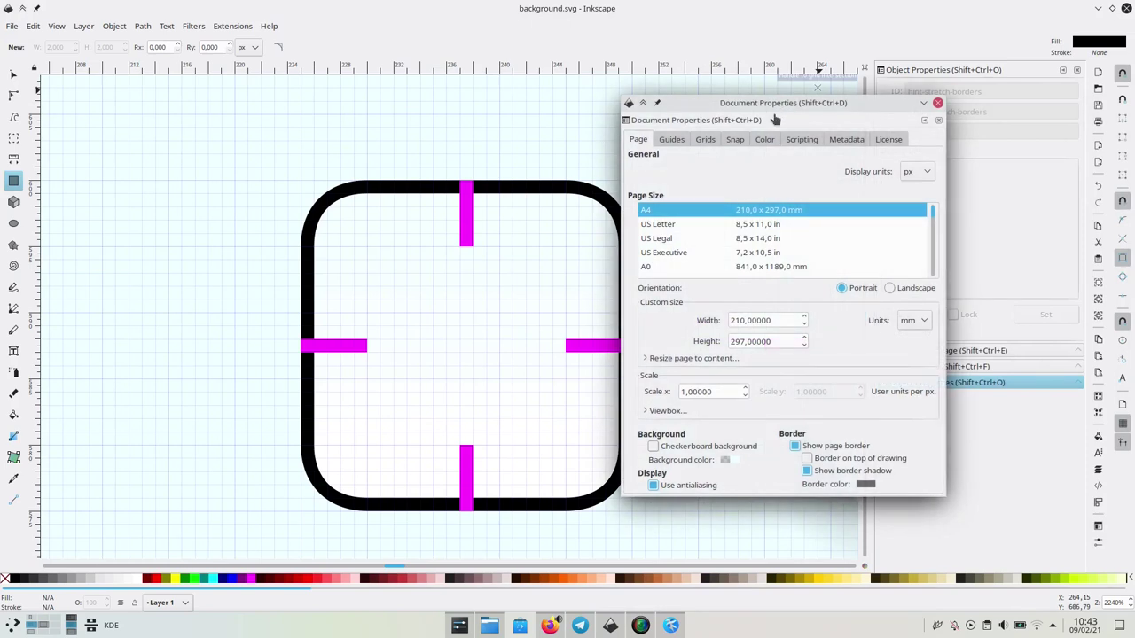
left_click(680, 363)
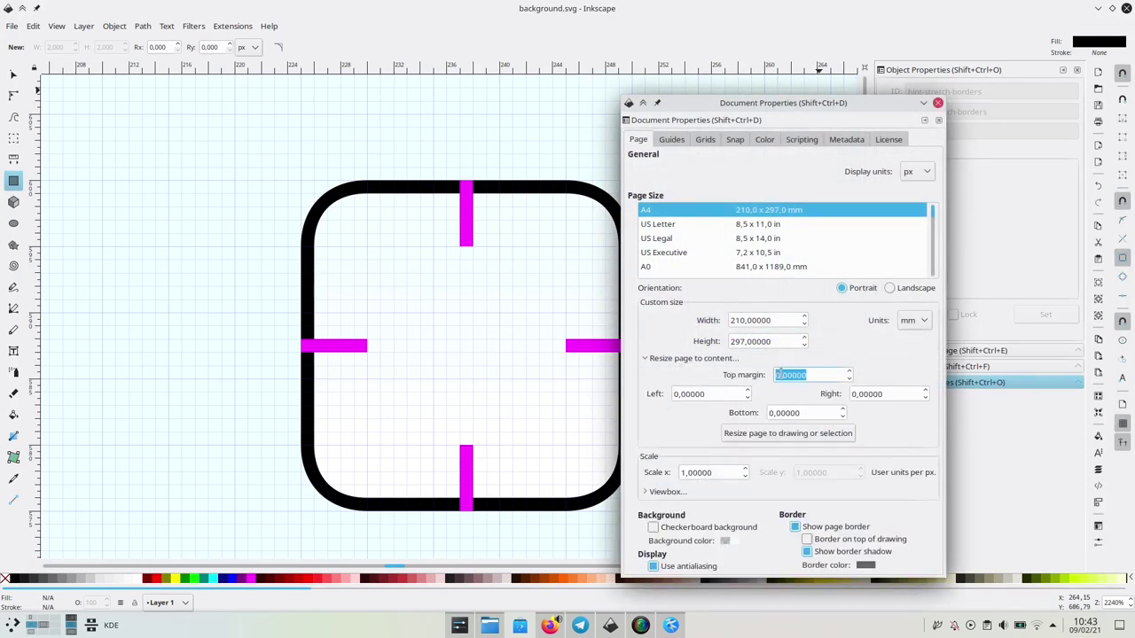
type("5")
left_click(721, 395)
type("5")
left_click(804, 413)
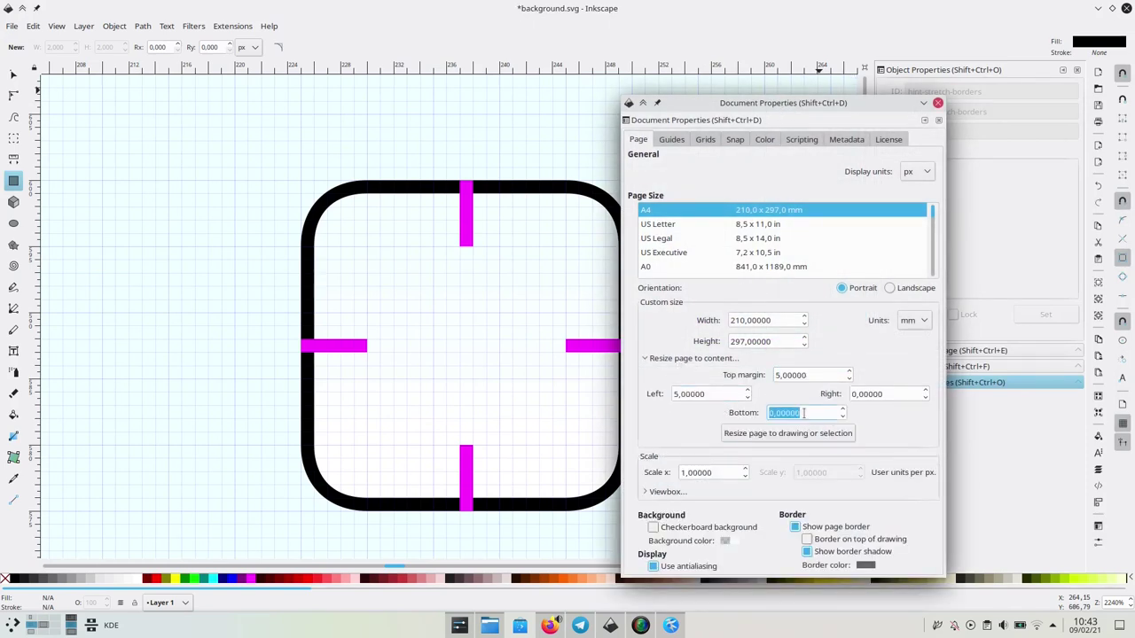
left_click(875, 397)
left_click(823, 439)
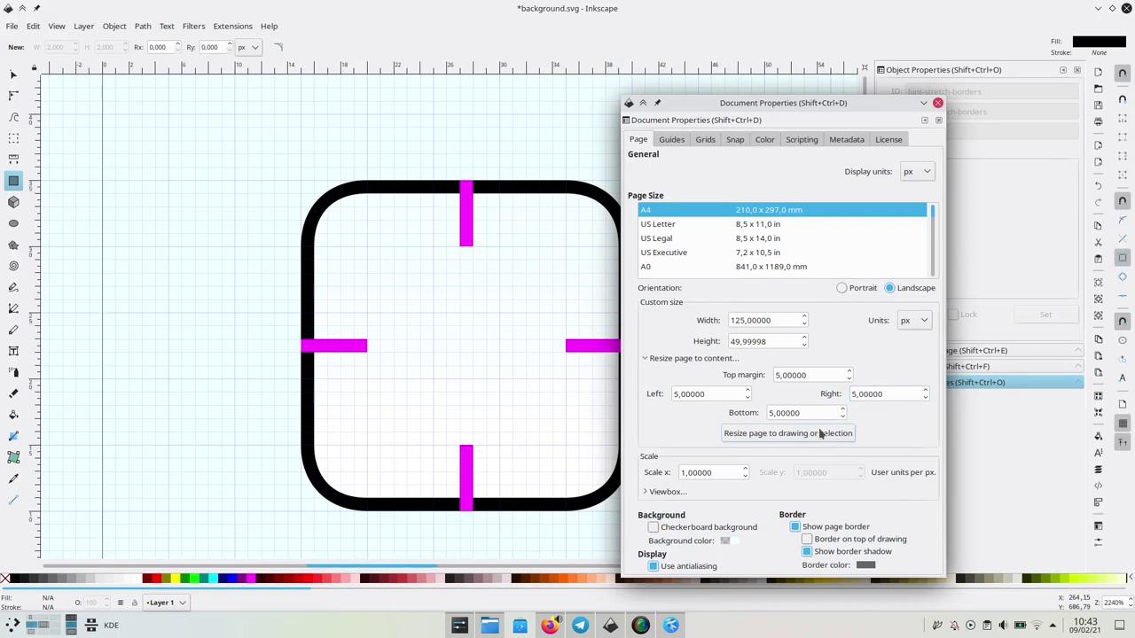
left_click(937, 104)
- Save background.svg with its resized page and quit Inkscape
scroll(520, 253, "down", 5)
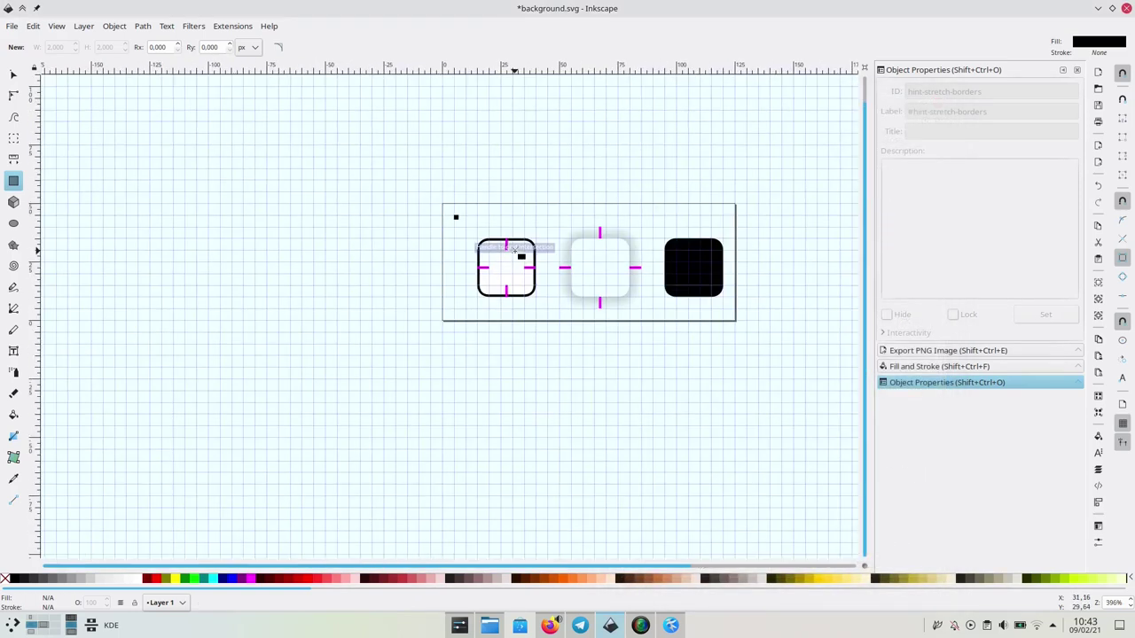
scroll(520, 256, "up", 1)
scroll(515, 255, "right", 3)
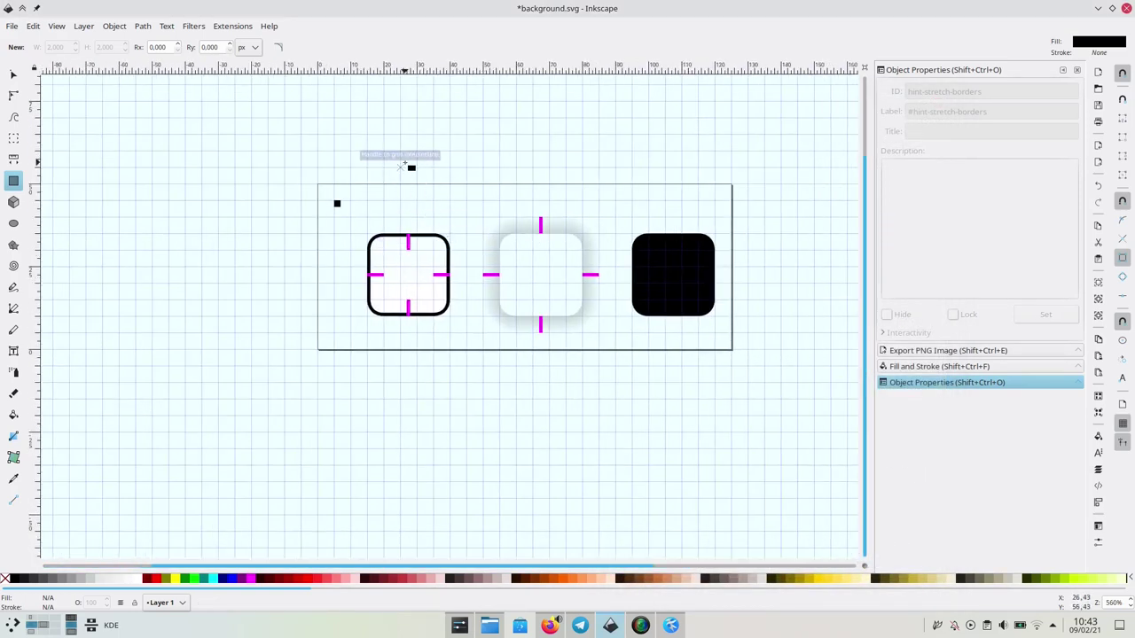
key("ctrl+s")
key("ctrl+q")
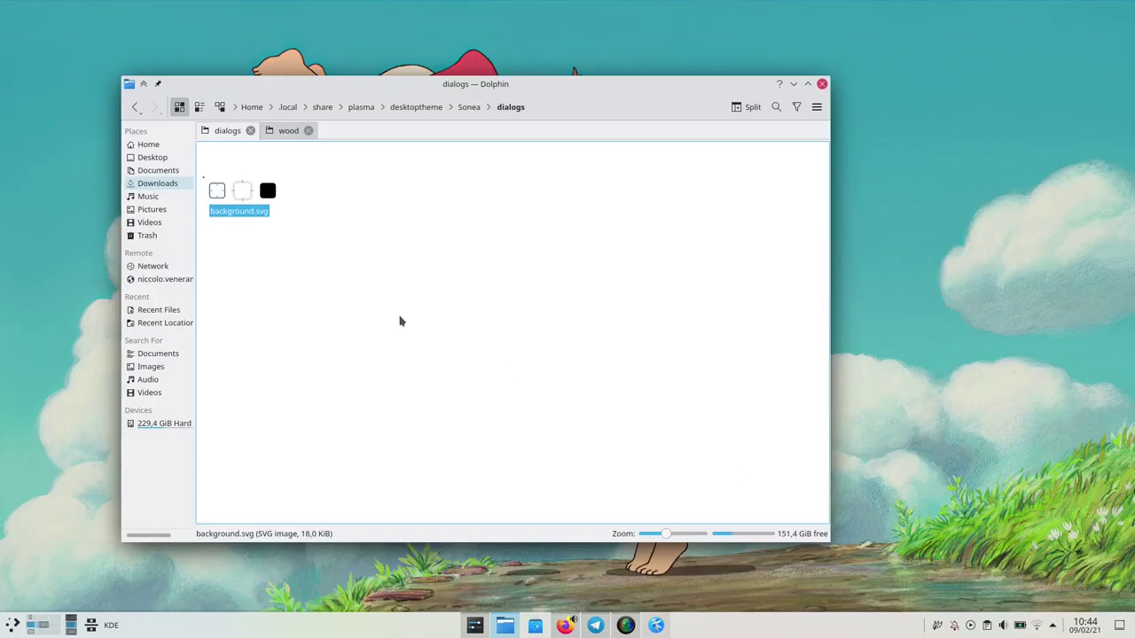
- Paste background.svg into the Sonea theme's transparent/dialogs folder
left_click(468, 106)
left_click(490, 182)
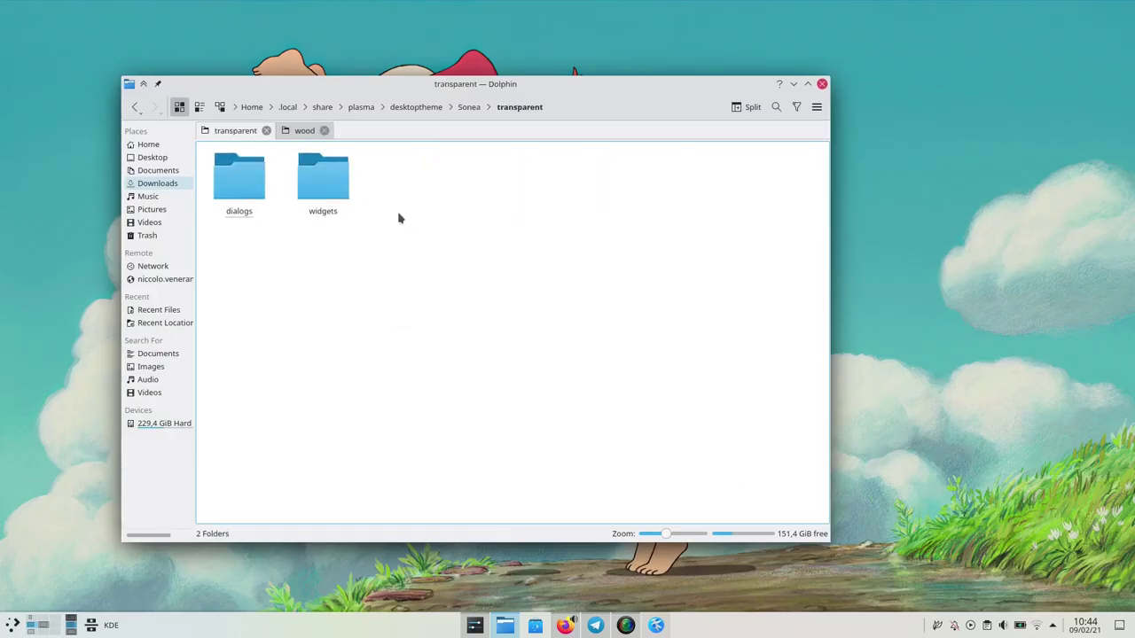
left_click(232, 205)
key("ctrl+v")
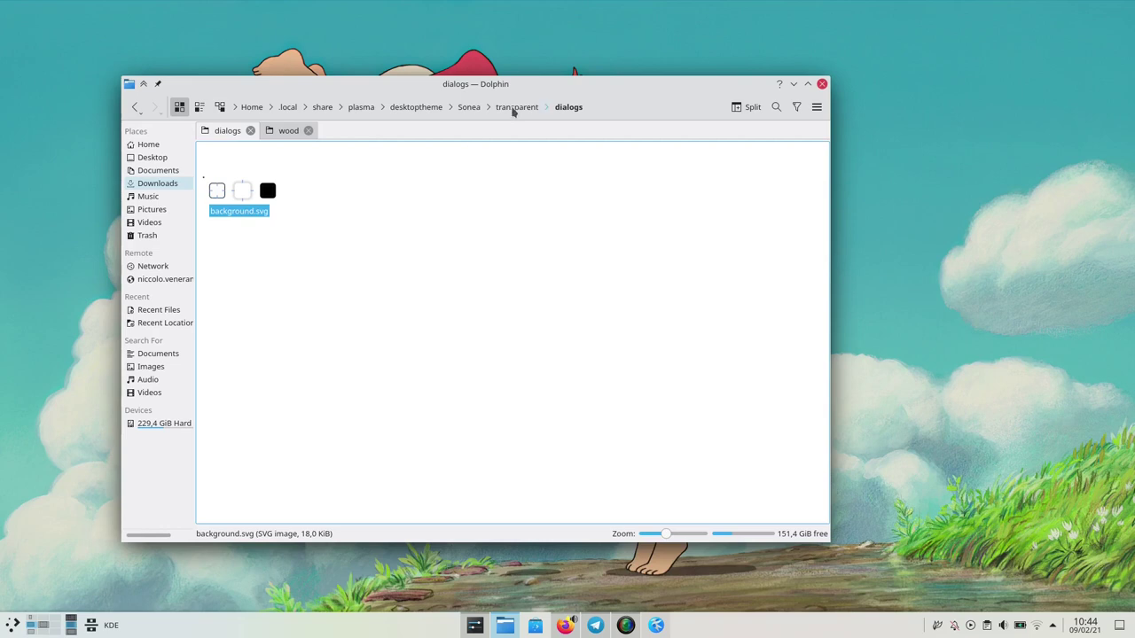
- Paste background.svg into the Sonea theme's opaque/dialogs folder
left_click(514, 107)
left_click(469, 107)
left_click(415, 186)
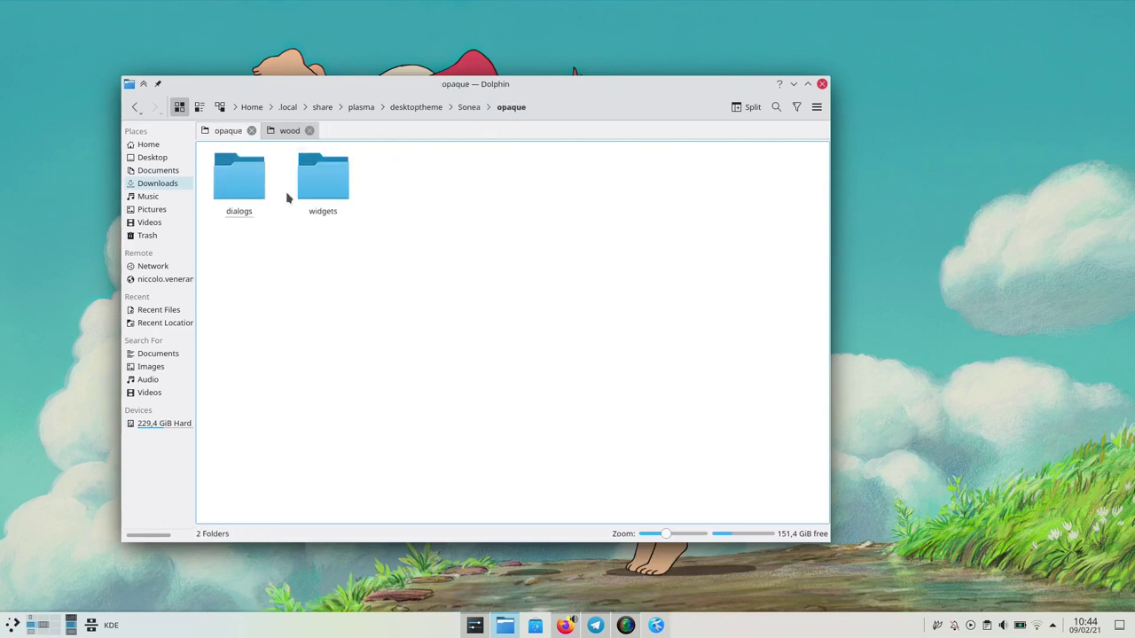
left_click(284, 197)
key("ctrl+v")
- Open the opaque/dialogs copy of background.svg in Inkscape, ready for node editing of the bordered shape
key("Return")
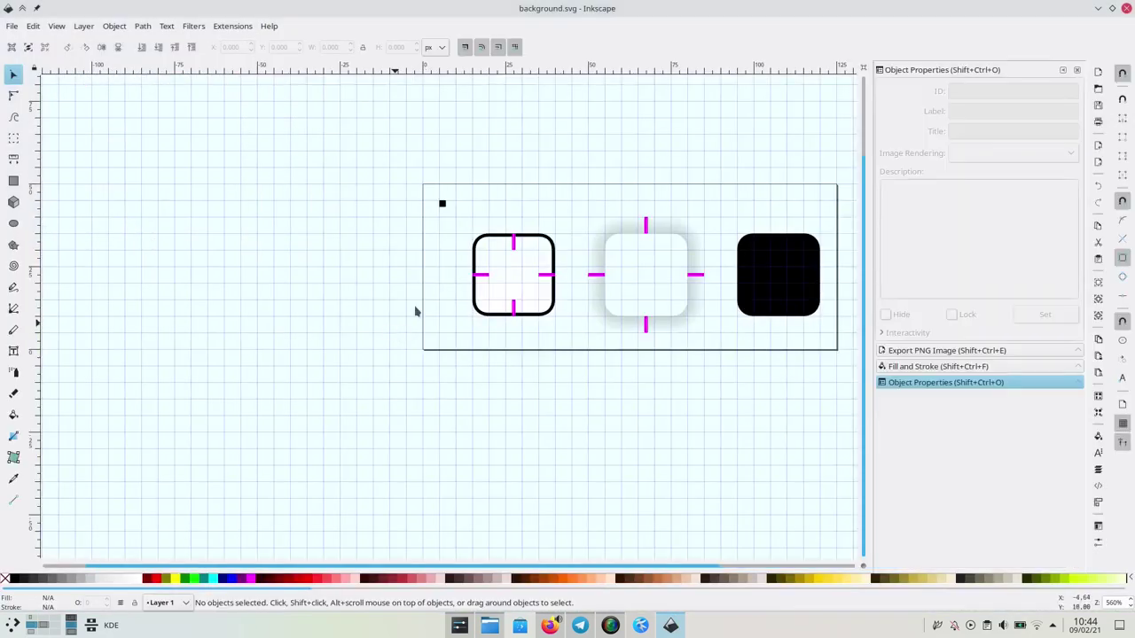
left_click(13, 95)
scroll(274, 238, "right", 3)
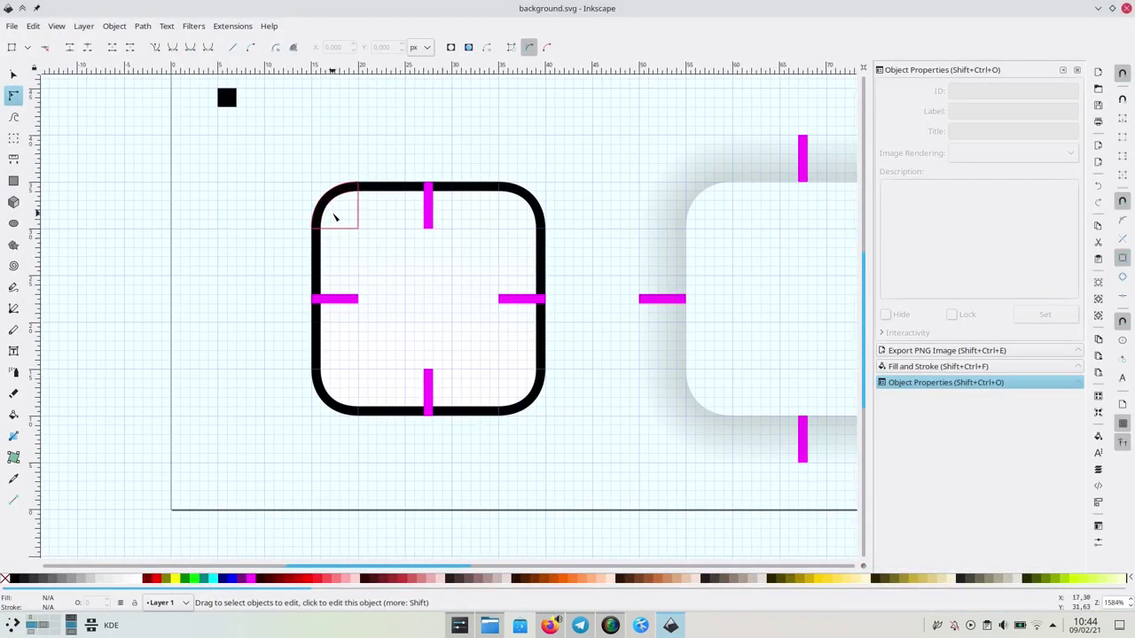
- Give the gradient-filled inner segments of the bordered shape a flat white fill at 100% opacity
left_click(338, 215)
left_click(388, 215, "shift")
left_click(515, 218, "shift")
left_click(514, 272, "shift")
left_click(421, 276, "shift")
left_click(342, 276, "shift")
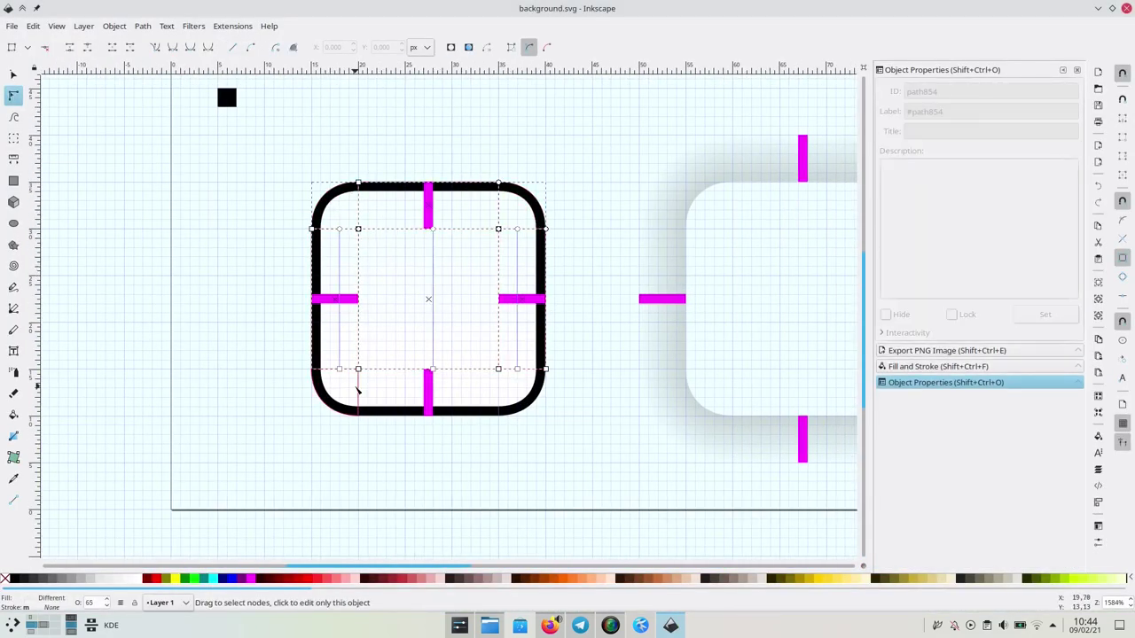
left_click(918, 365)
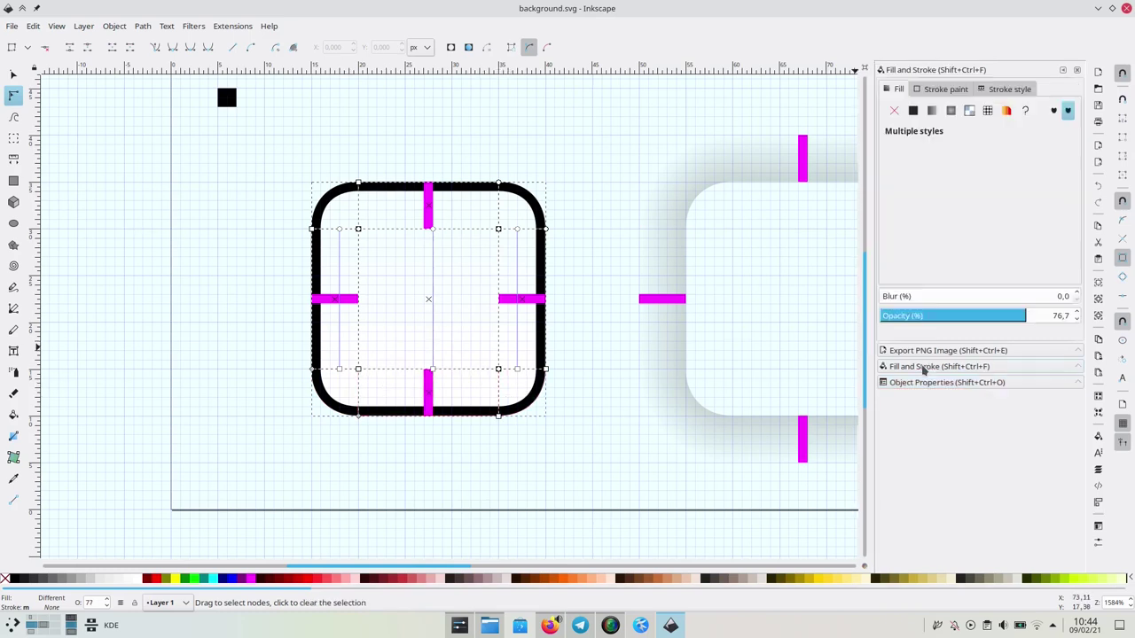
left_click(913, 110)
triple_click(1057, 315)
type("100")
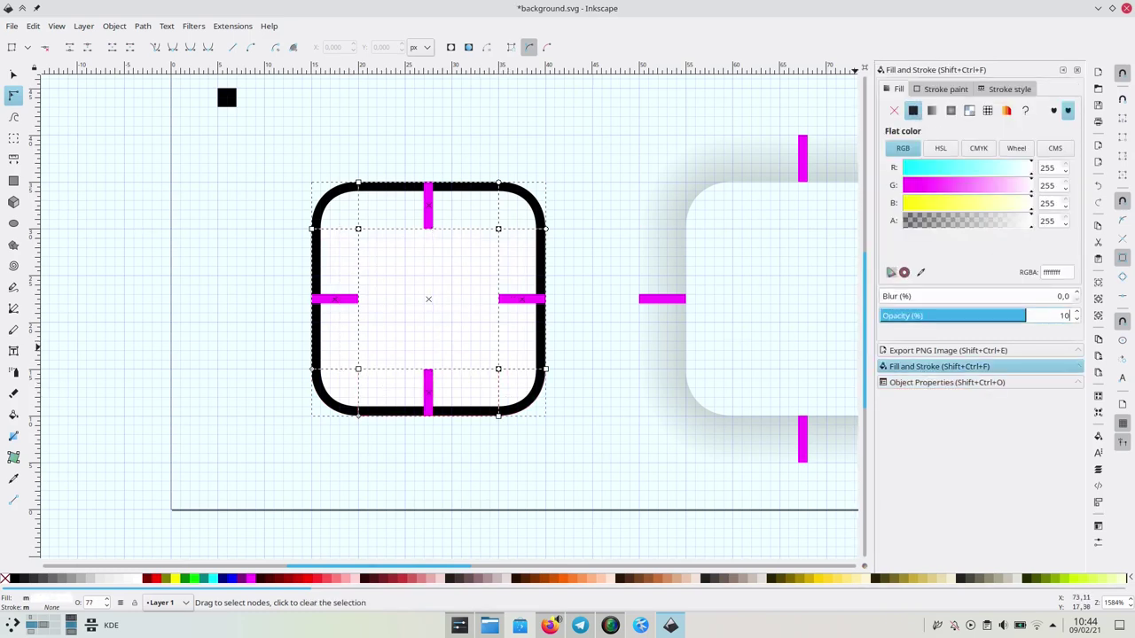
key("Return")
- Check the bordered shape's top-left corner and save the opaque background.svg
scroll(347, 207, "up", 3)
left_click(321, 179)
scroll(321, 179, "down", 2)
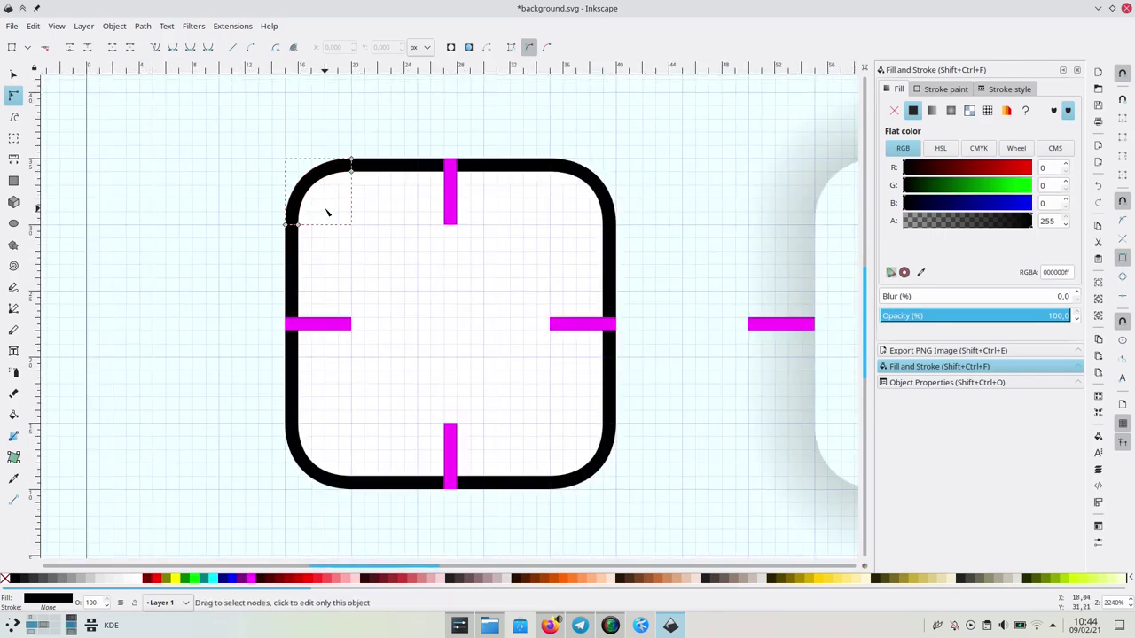
key("ctrl+s")
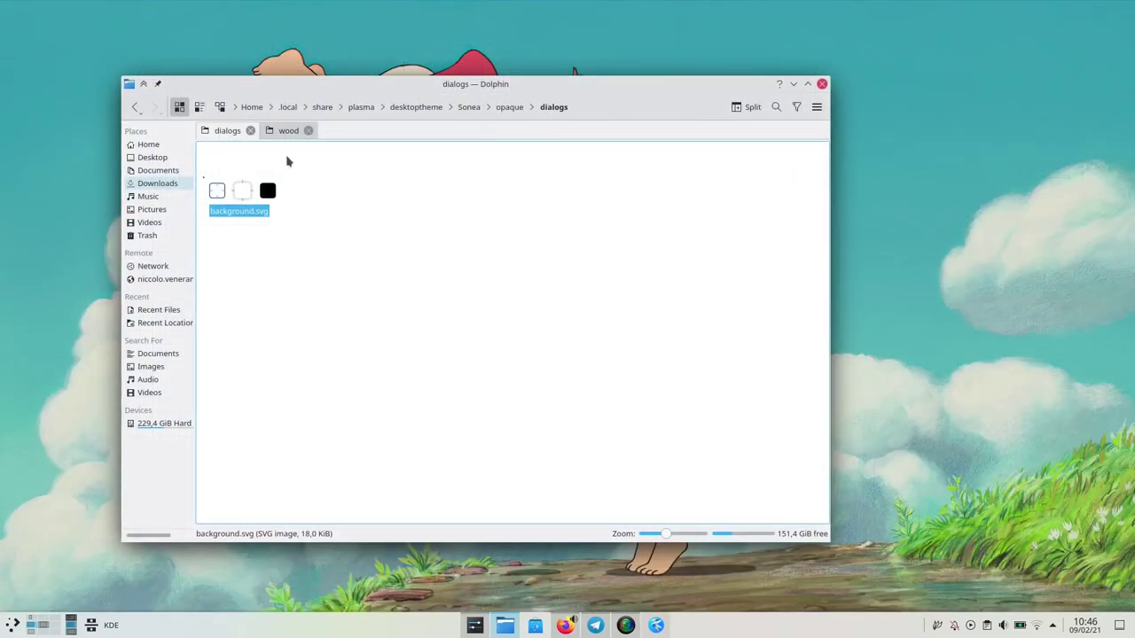
- Paste background.svg into the Sonea theme's widgets folder and rename it panel-background.svg
left_click(461, 108)
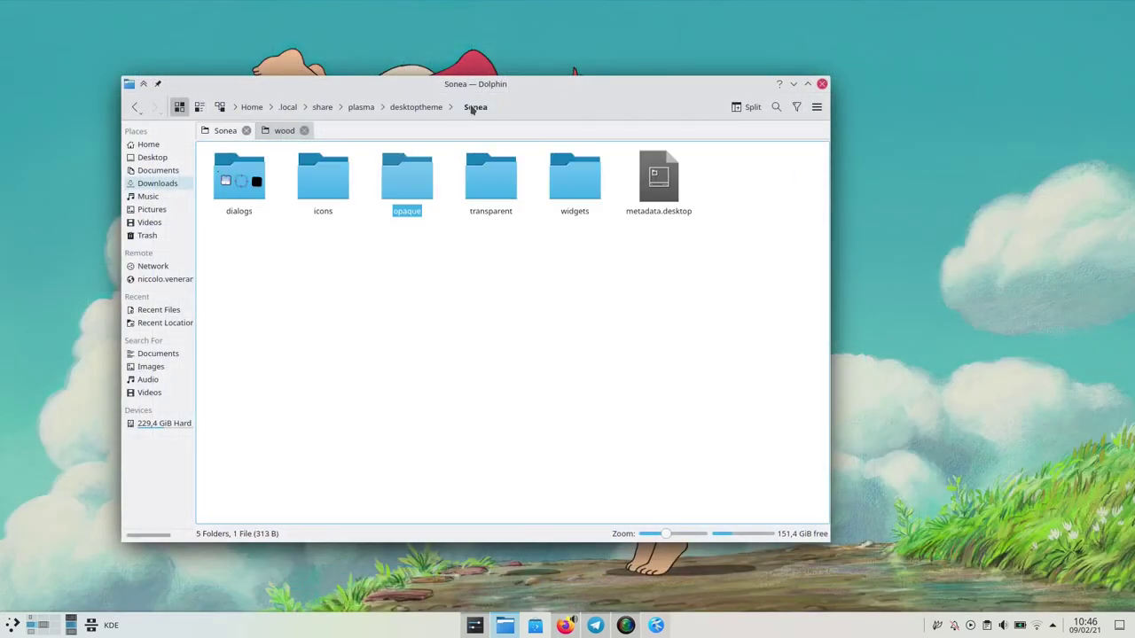
left_click(572, 182)
key("ctrl+v")
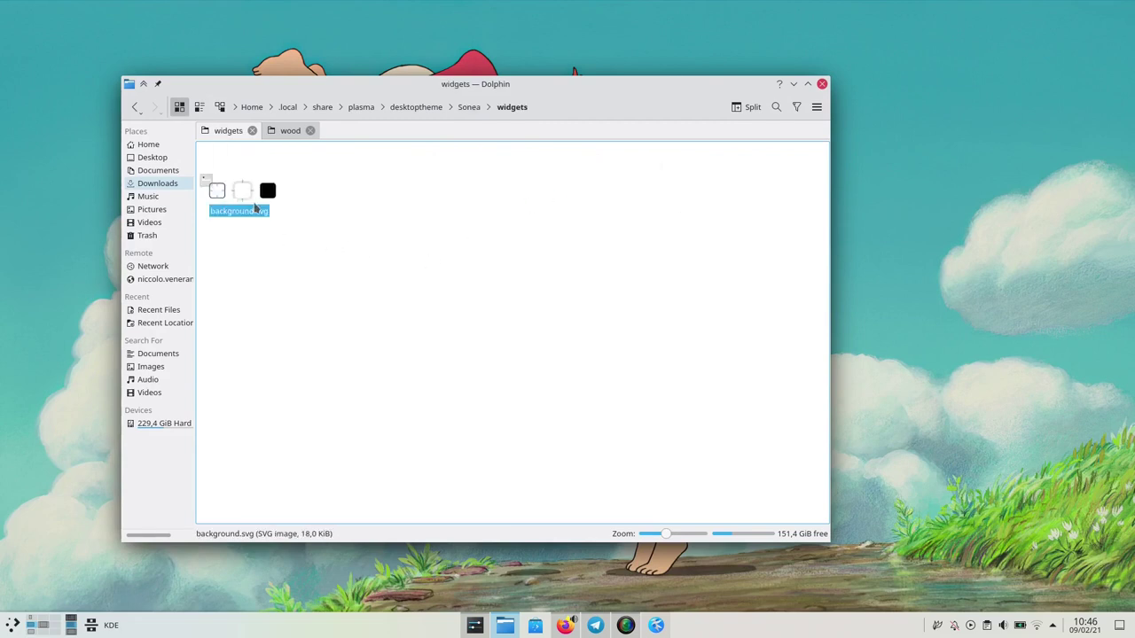
right_click(250, 204)
left_click(302, 311)
key("Home")
type("panel-")
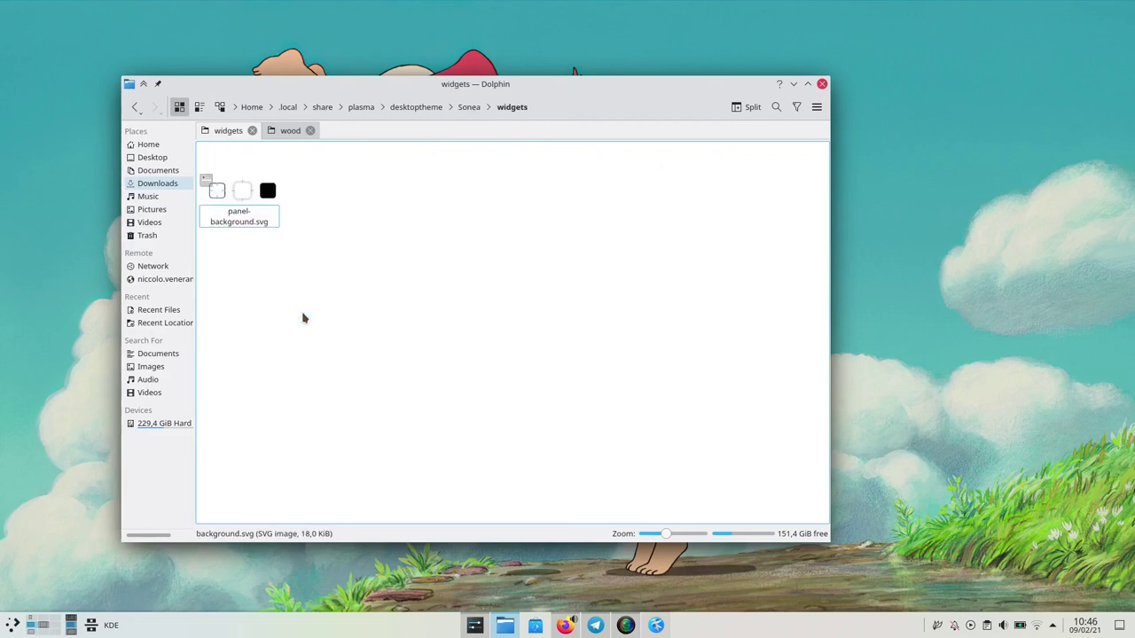
key("Return")
- In panel-background.svg, duplicate the top and right magenta margin hints, moving the copies 2 px right and 2 px down respectively
key("Return")
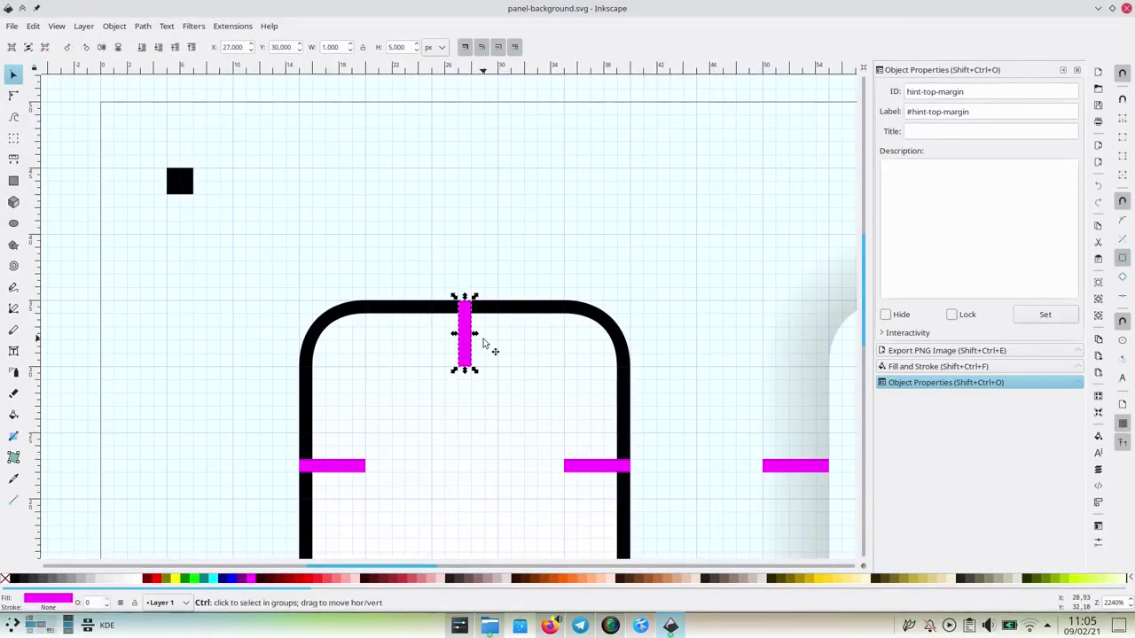
scroll(483, 343, "down", 5)
key("ctrl+z")
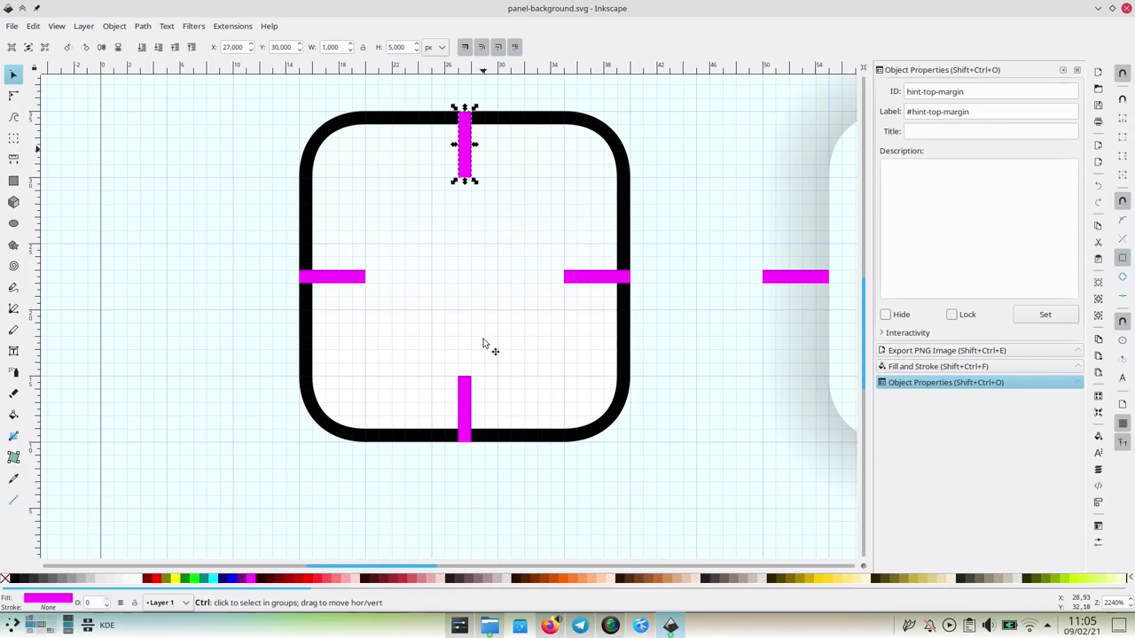
left_click_drag(465, 169, 507, 172)
left_click(590, 277)
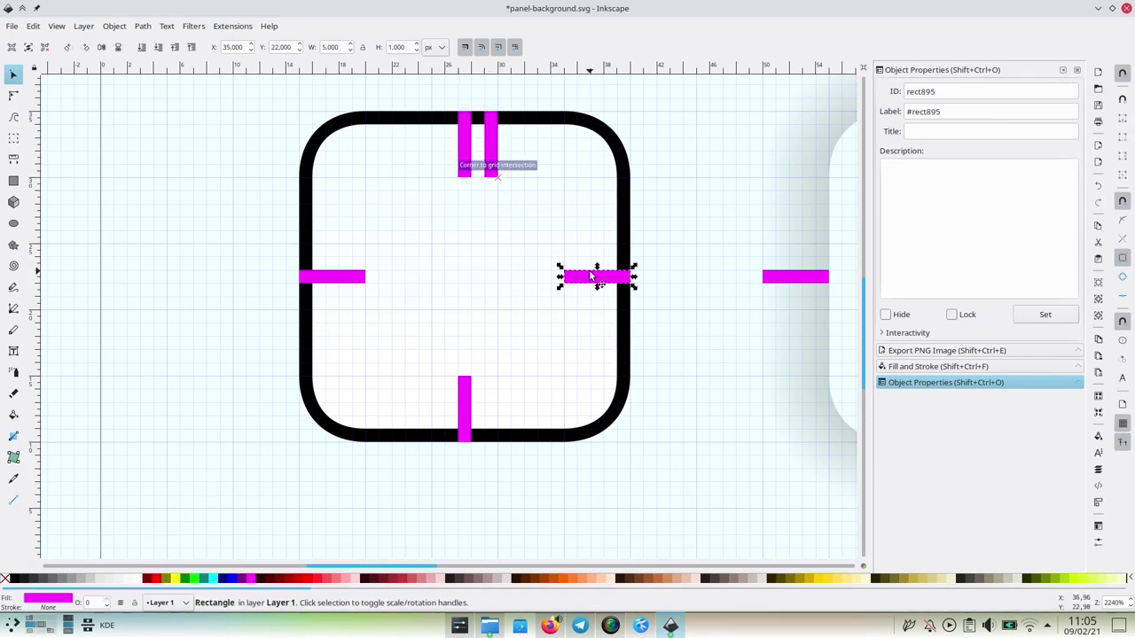
left_click_drag(591, 277, 593, 310)
- Duplicate the bottom and left magenta margin hints, moving the copies 2 px left and 2 px up respectively
left_click(460, 413)
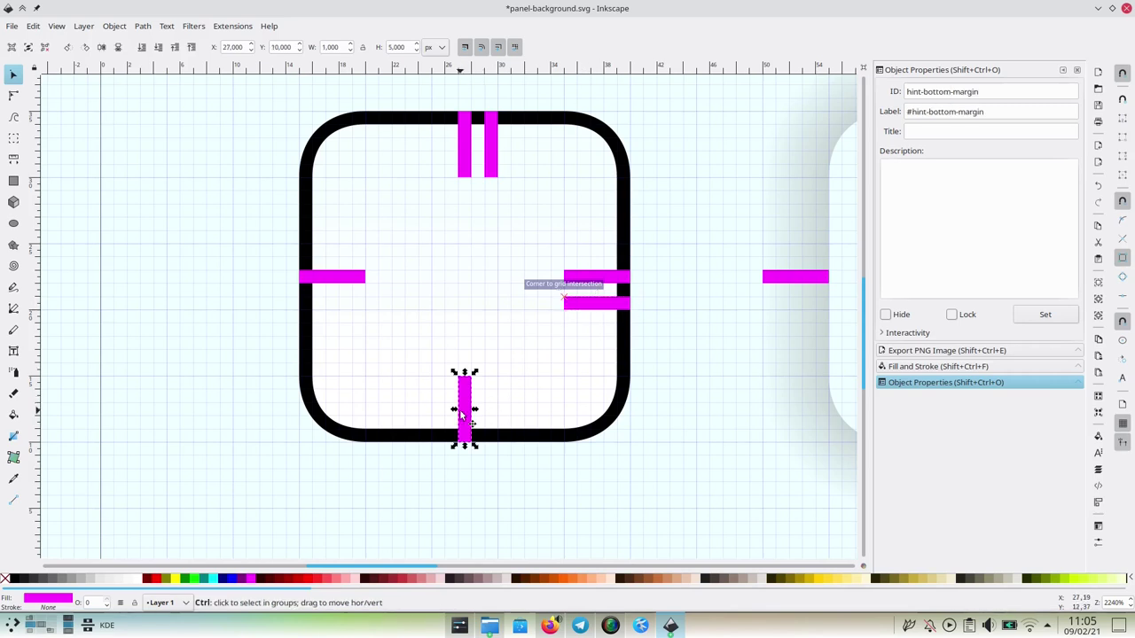
key("ctrl+d")
left_click_drag(461, 414, 444, 416)
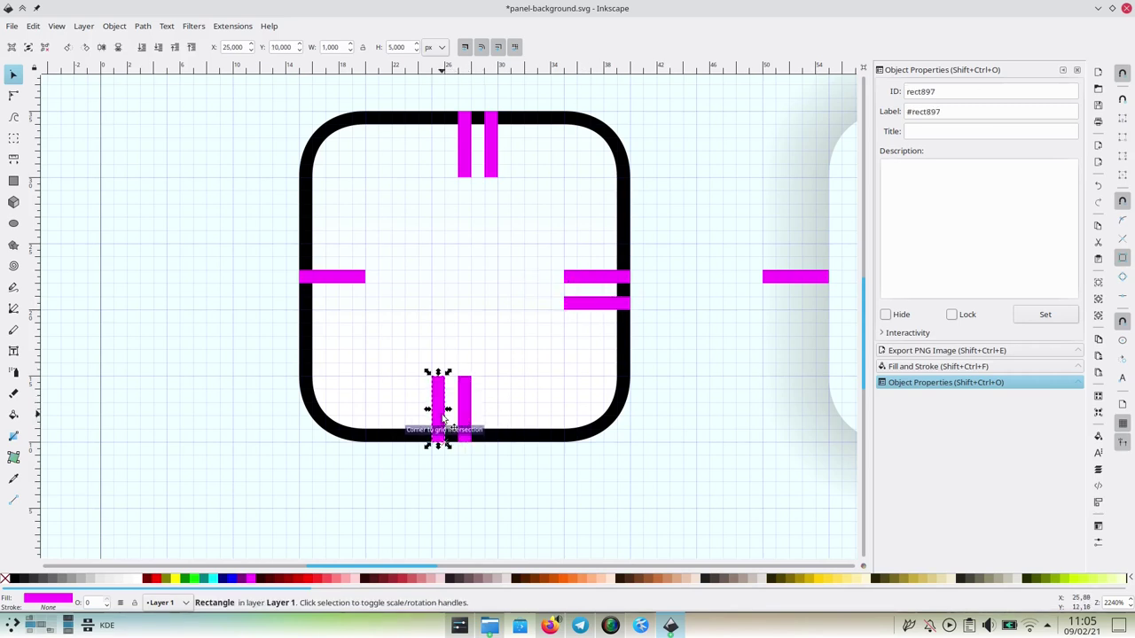
left_click(360, 283)
key("ctrl+d")
left_click_drag(360, 283, 358, 259)
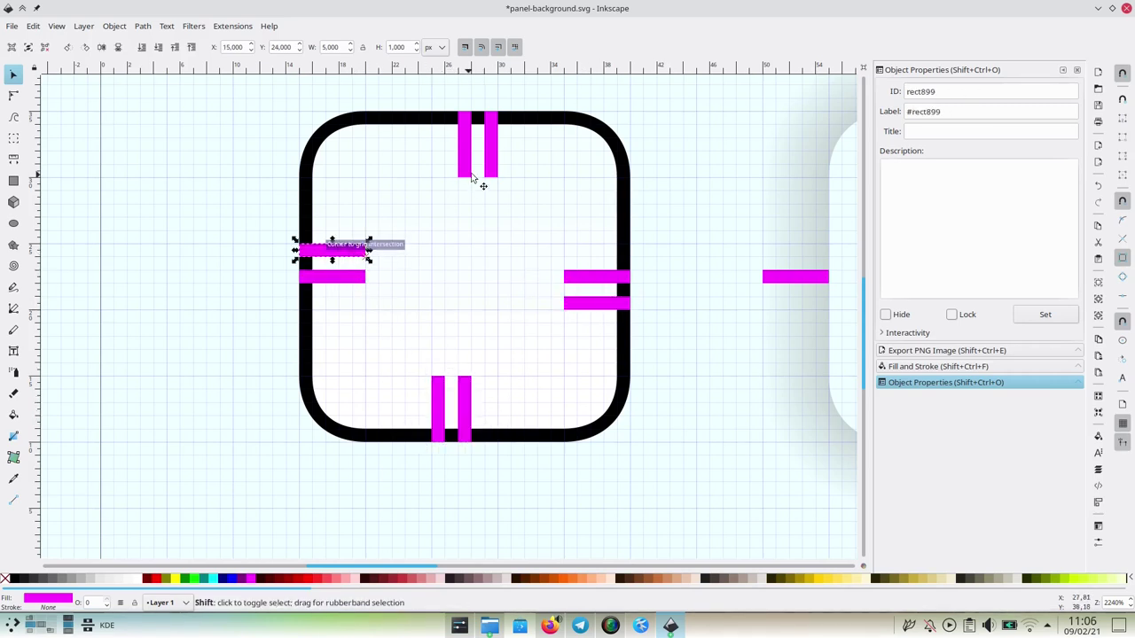
- Fill the four duplicated margin hint strips with dark purple
left_click(490, 167, "shift")
left_click(588, 303, "shift")
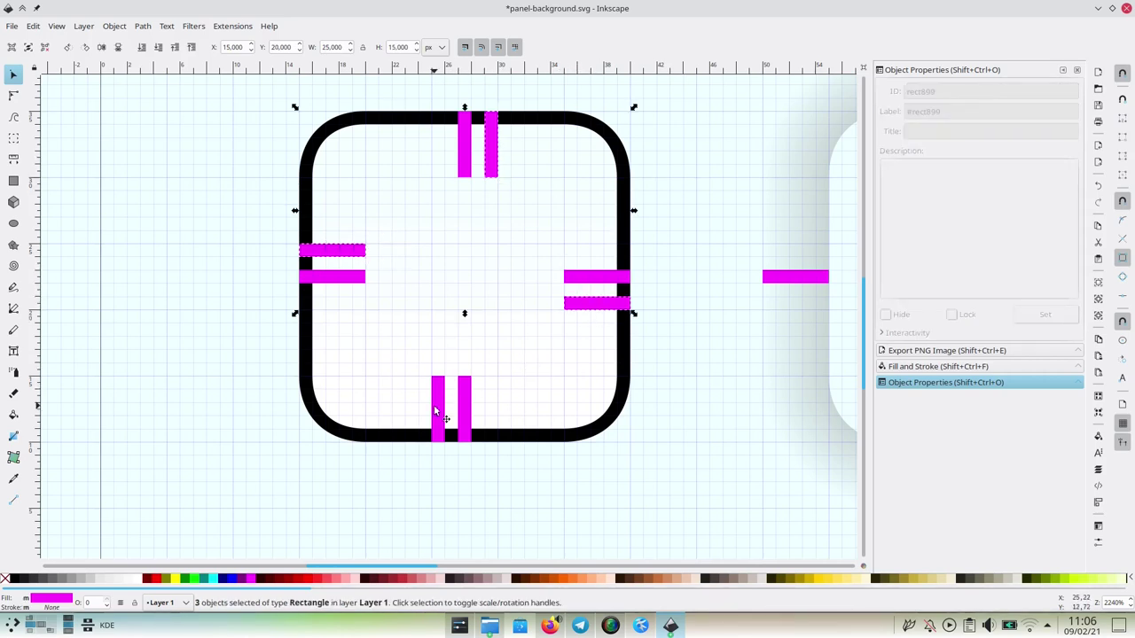
left_click(245, 579)
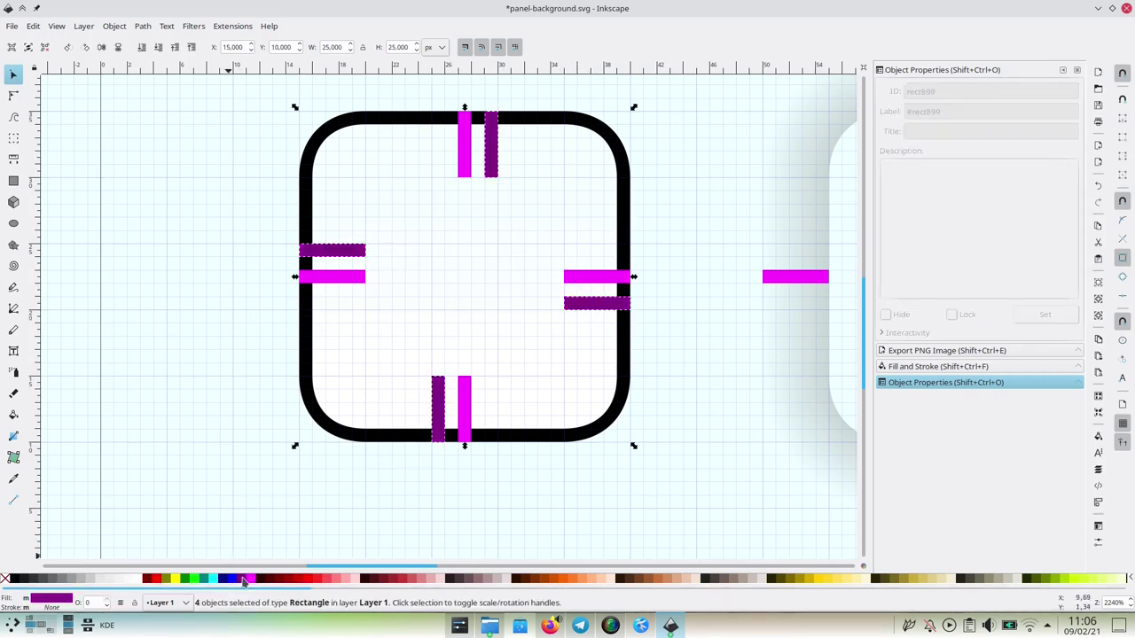
- Lengthen the four purple strips inward to 7 px, keeping their outer ends on the frame's edges
left_click(13, 95)
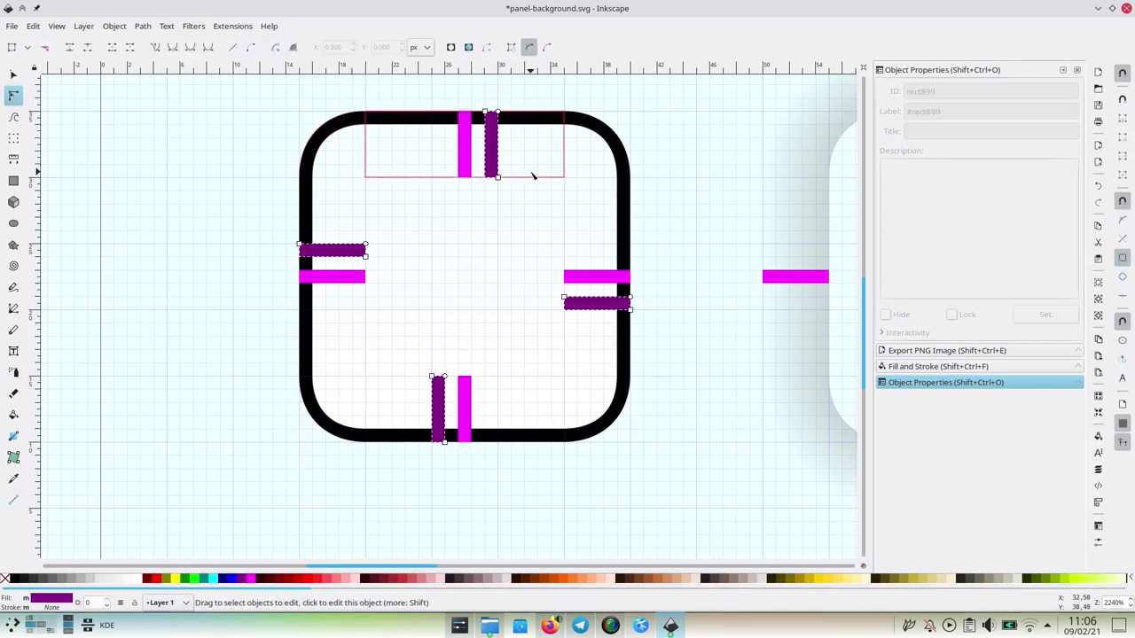
scroll(532, 177, "up", 2, "ctrl")
left_click_drag(464, 182, 462, 234)
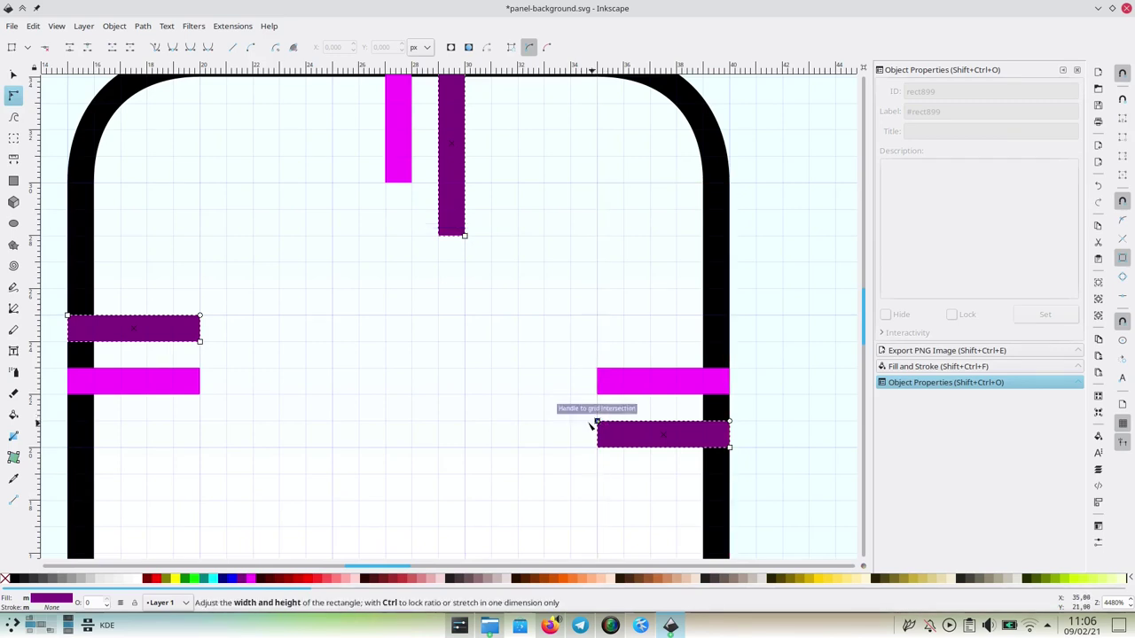
left_click_drag(596, 422, 548, 423)
scroll(554, 417, "down", 5)
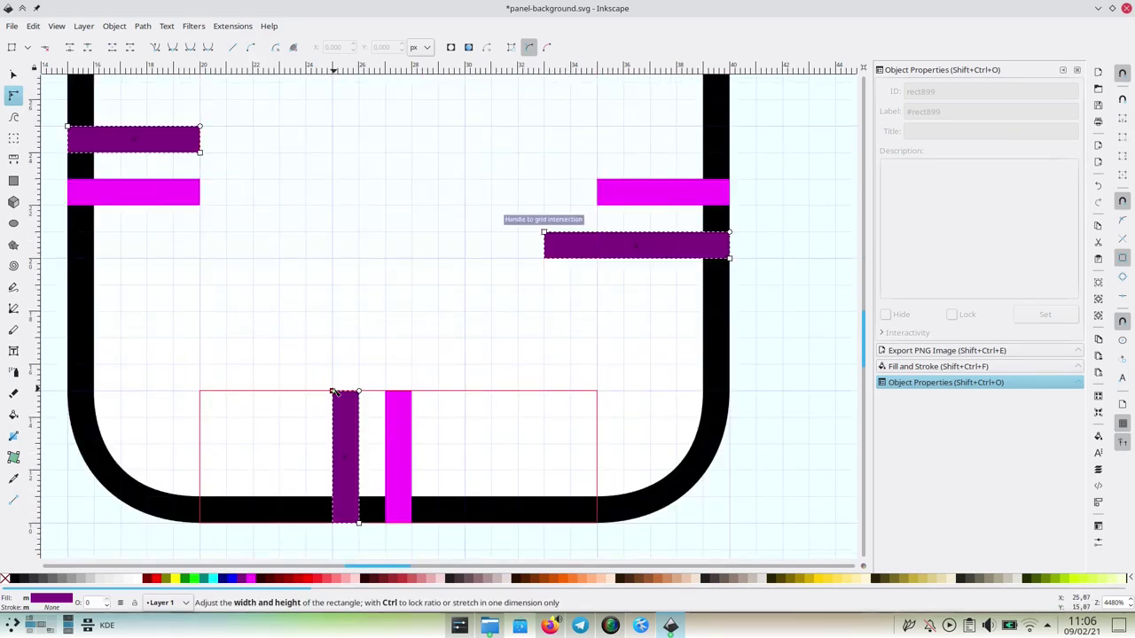
left_click_drag(340, 391, 338, 347)
left_click_drag(201, 153, 254, 153)
scroll(253, 154, "down", 2)
scroll(254, 154, "up", 4)
- Set the top purple strip's ID to thick-hint-top-margin with a matching label
left_click(14, 74)
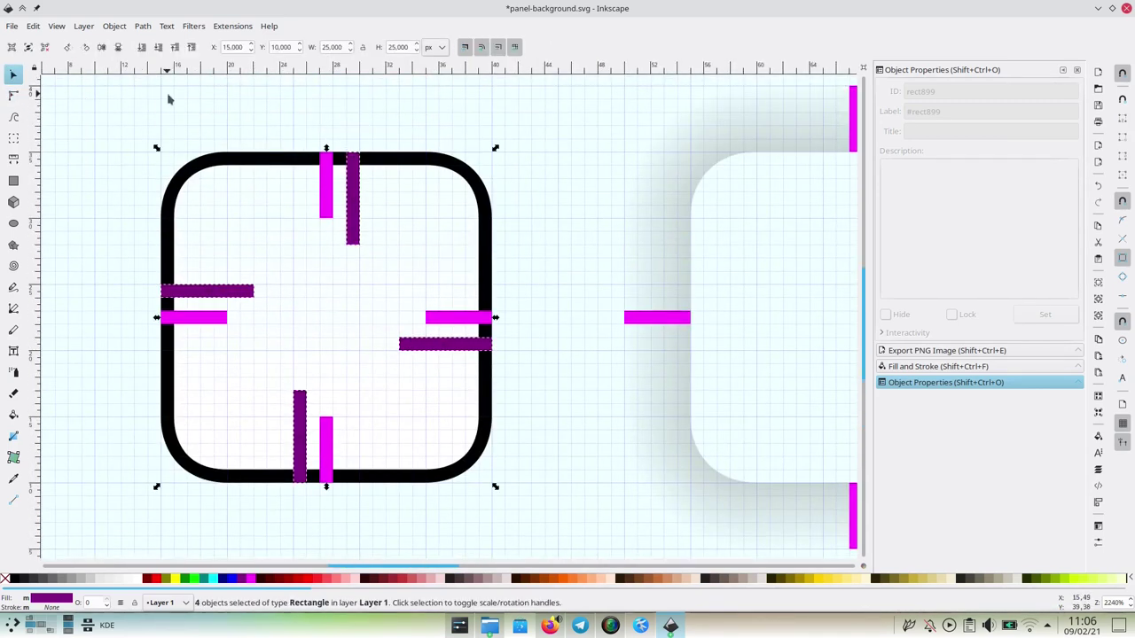
left_click(352, 177)
triple_click(957, 93)
type("thick-hint-top-margin")
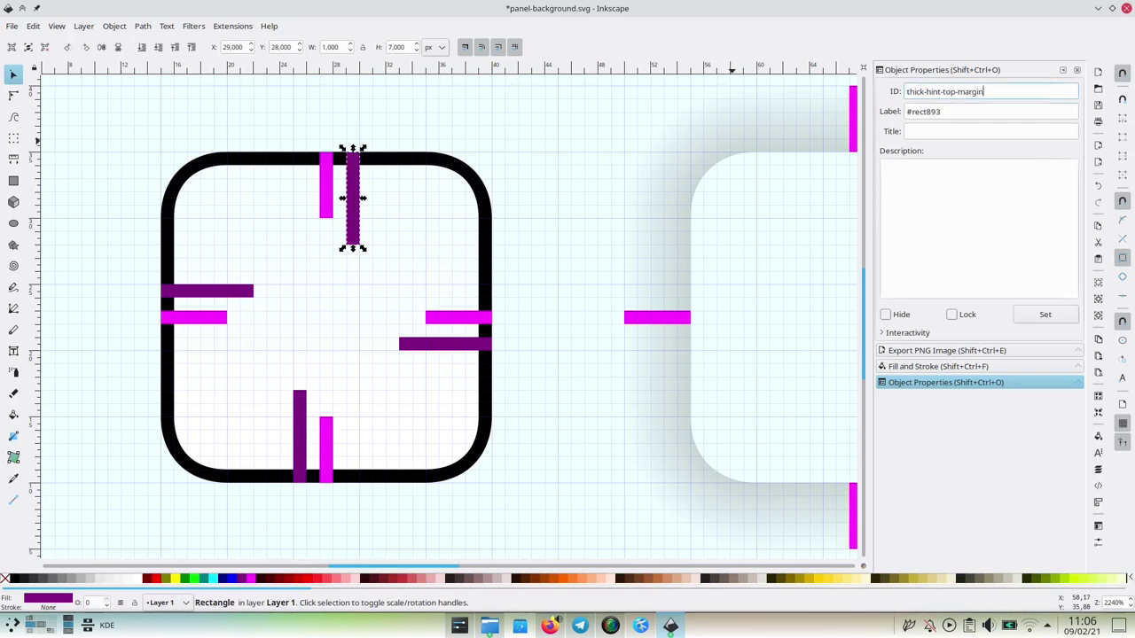
key("Tab")
type("#thick-hi")
- Set the right purple strip's ID to thick-hint-right-margin with a matching label
left_click(469, 346)
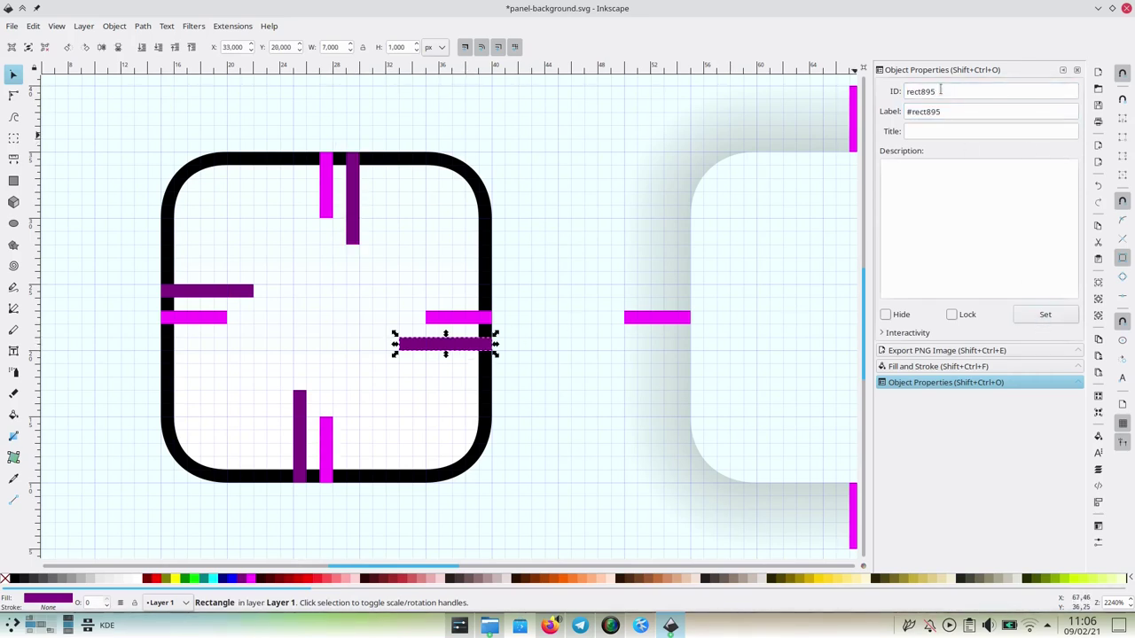
triple_click(958, 92)
type("thick-hint-right-margin")
key("Tab")
type("#thic")
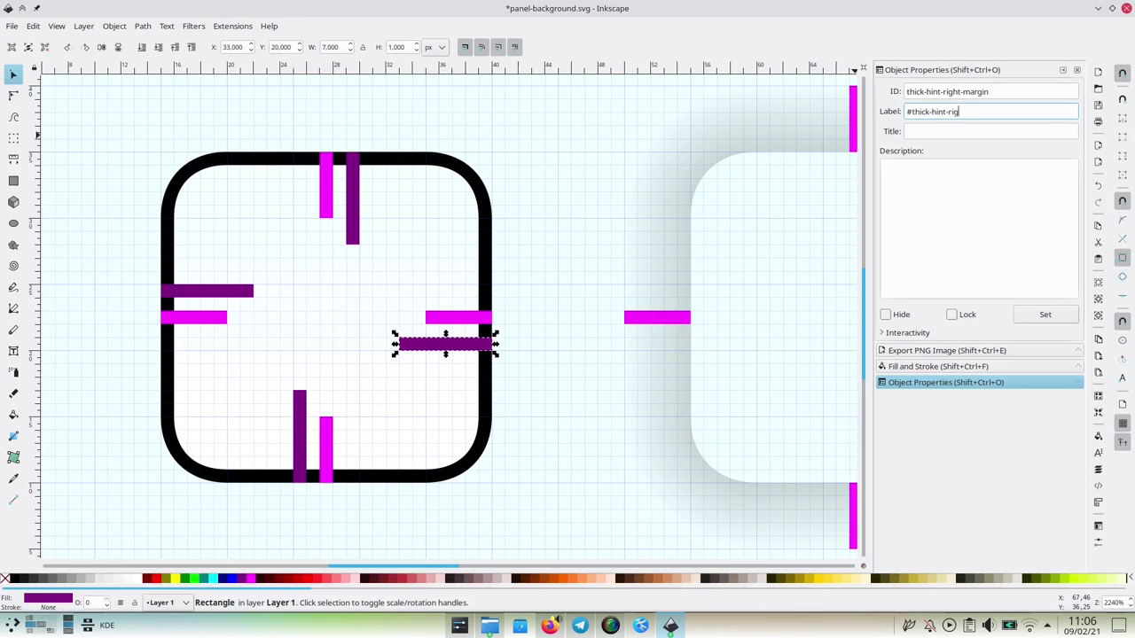
key("Return")
- Set the bottom purple strip's ID to thick-hint-bottom-margin and its label to #thick-hint-bottom-margin
left_click(300, 434)
left_click(939, 91)
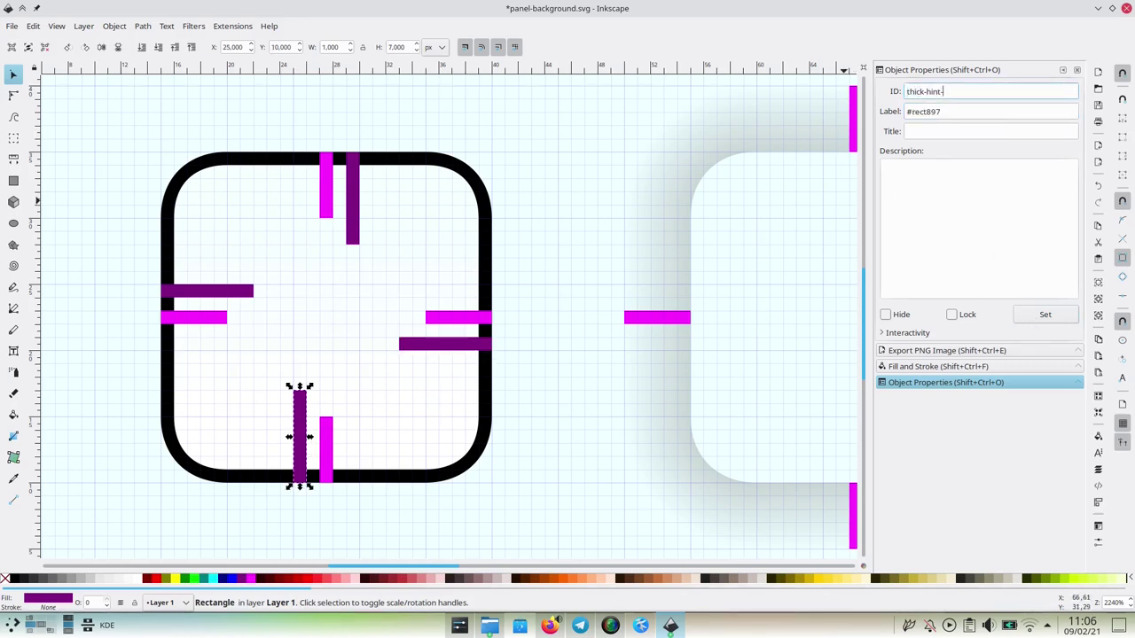
type("thick-hint-bottom-margin")
key("Tab")
type("#thick-")
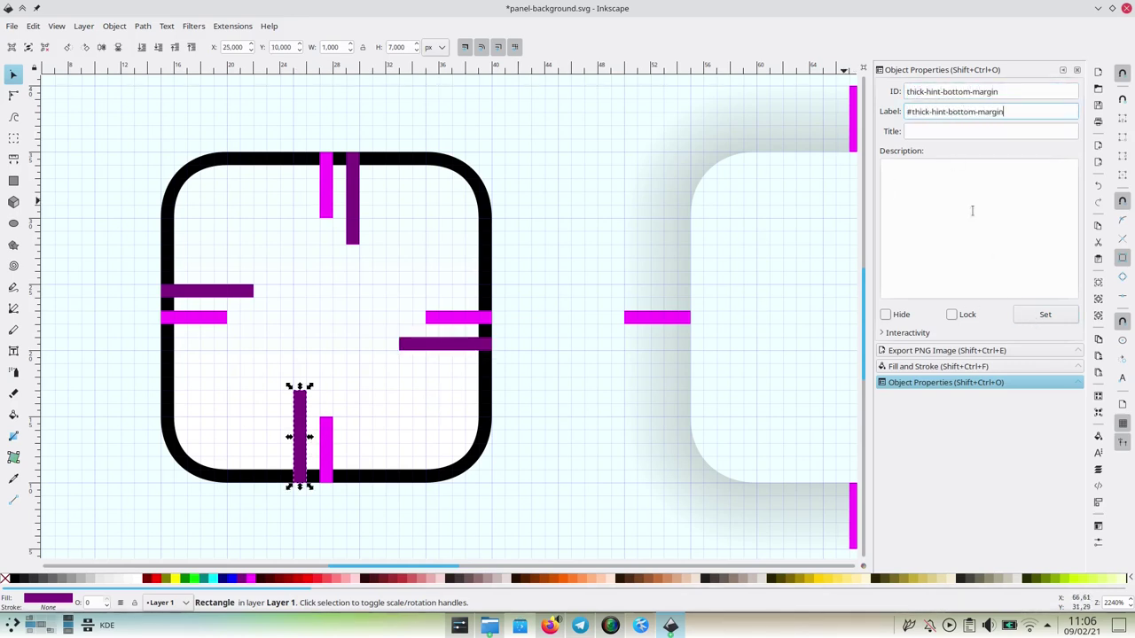
- Set the left purple strip's ID to thick-hint-left-margin with a matching label, and save the file
left_click(231, 291)
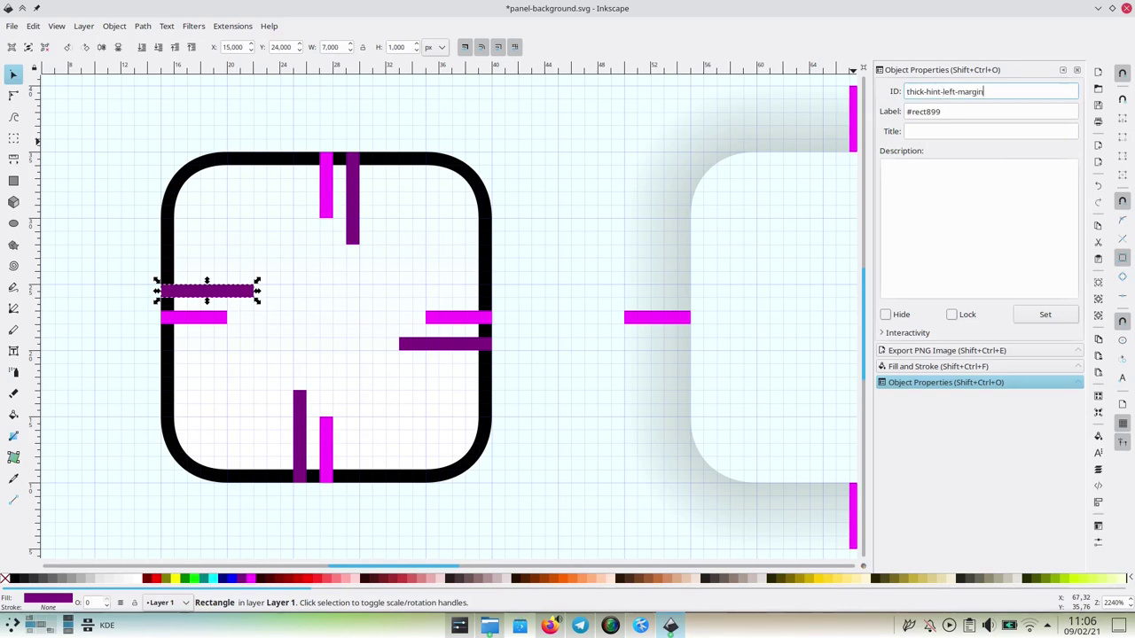
key("Tab")
type("#thick-")
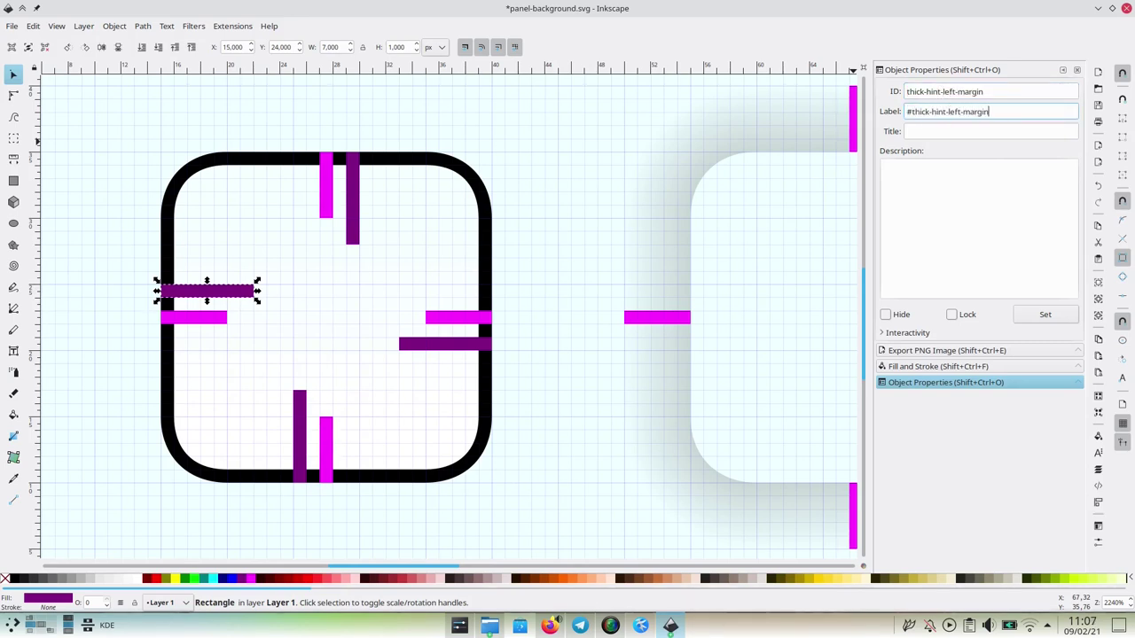
left_click(1044, 316)
key("ctrl+s")
- Draw a black 2 by 2 px square beside the existing small square, above the frame
scroll(468, 254, "left", 8)
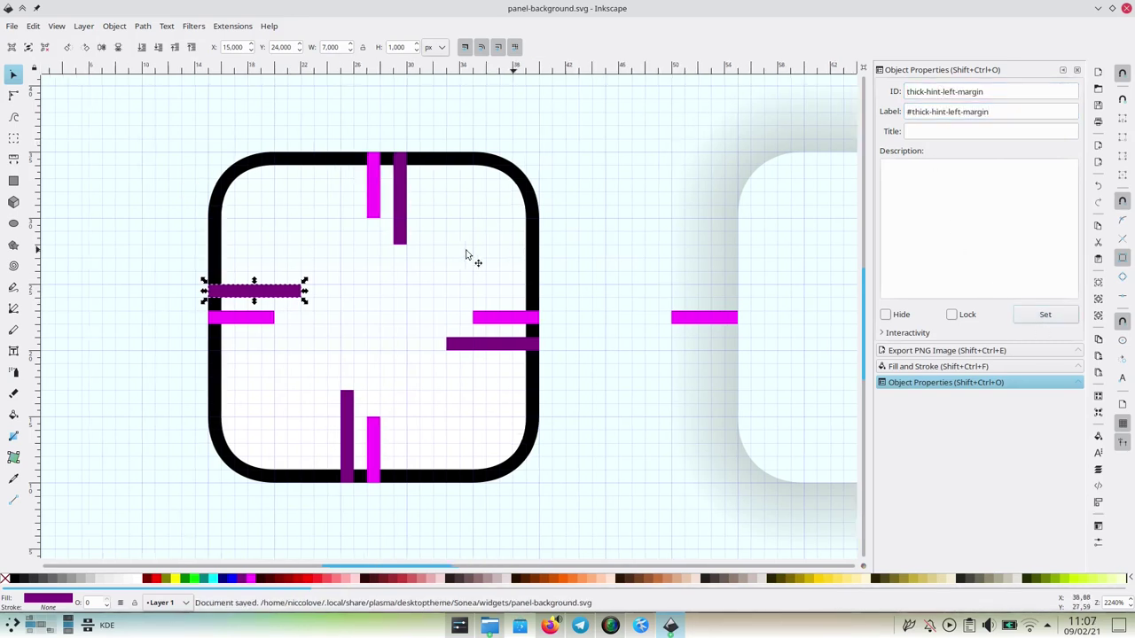
scroll(466, 255, "up", 4)
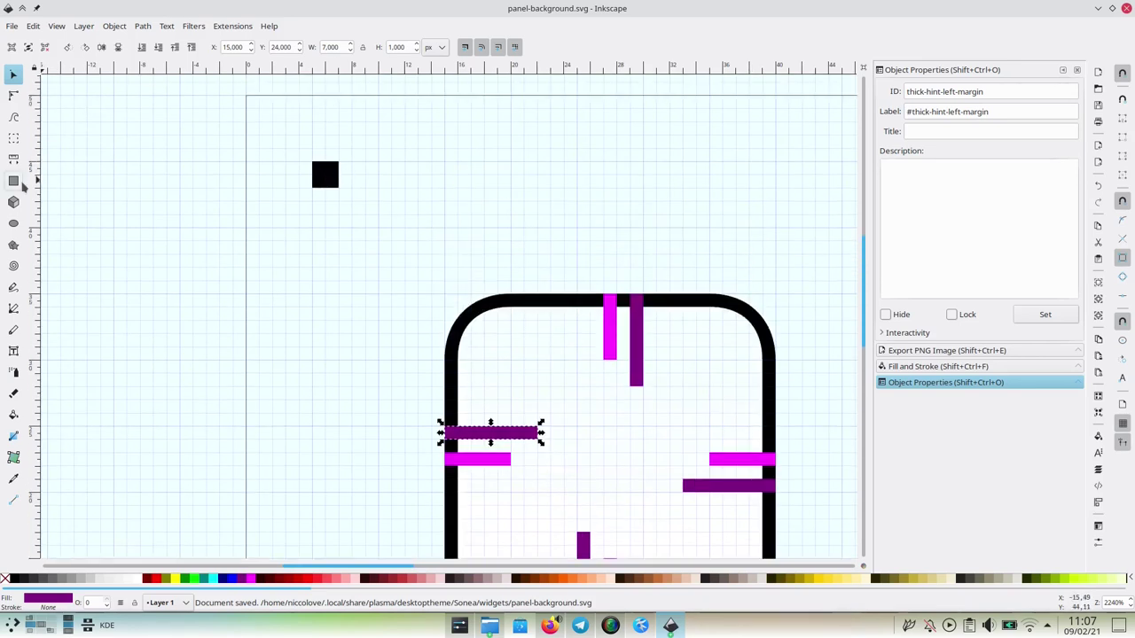
left_click(13, 181)
left_click_drag(378, 163, 406, 188)
left_click(14, 578)
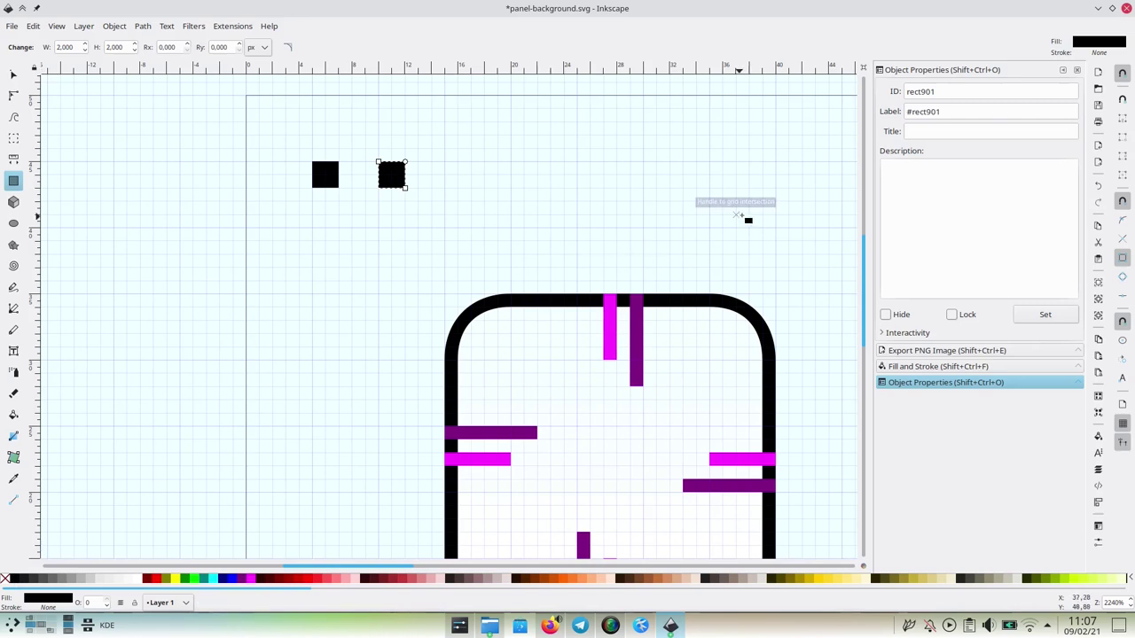
- Set the new small square's ID to thick-center with the label #thick-center, and save the file
double_click(966, 91)
type("thick-")
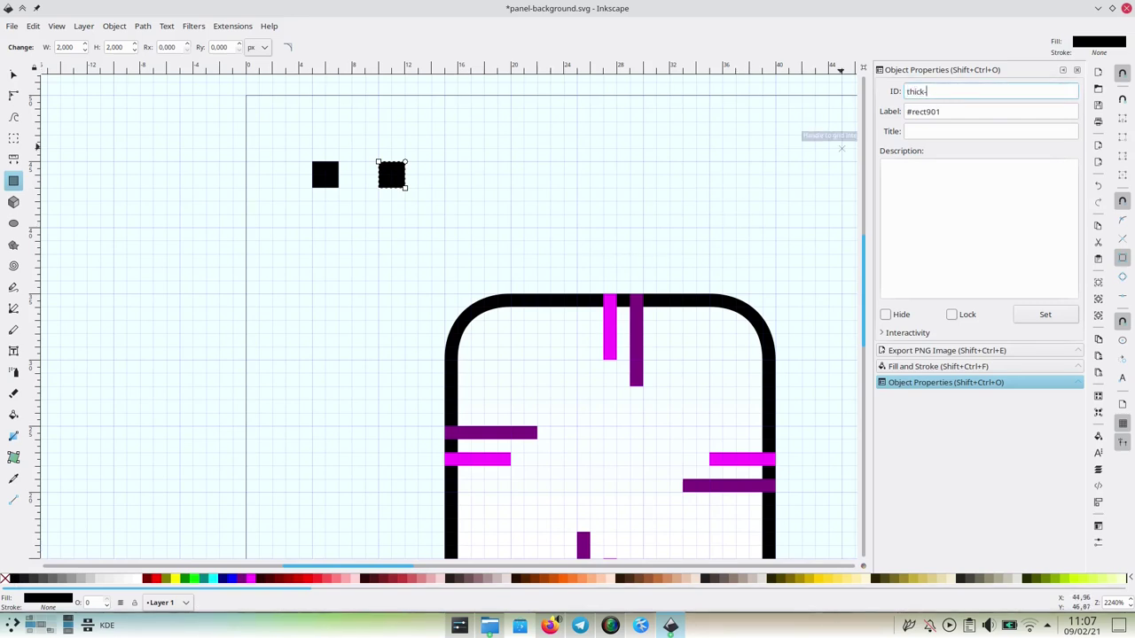
type("center")
key("Tab")
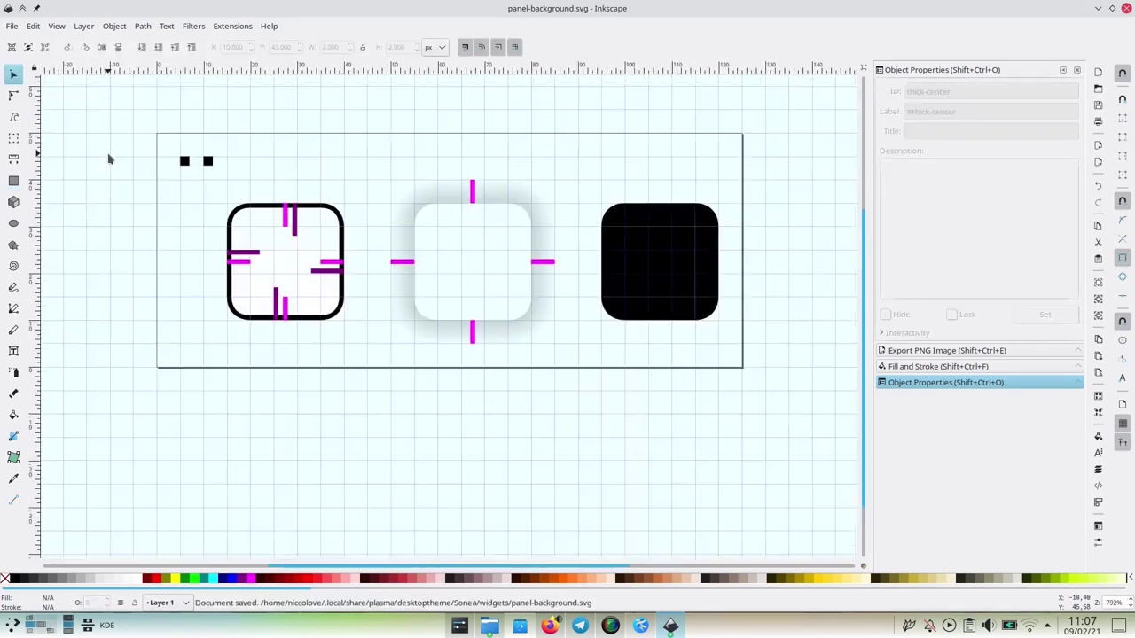
- Switch to System Settings and reload the Sonea Plasma style by applying Spectrum Malice and reapplying Sonea
key("ctrl+super+Down")
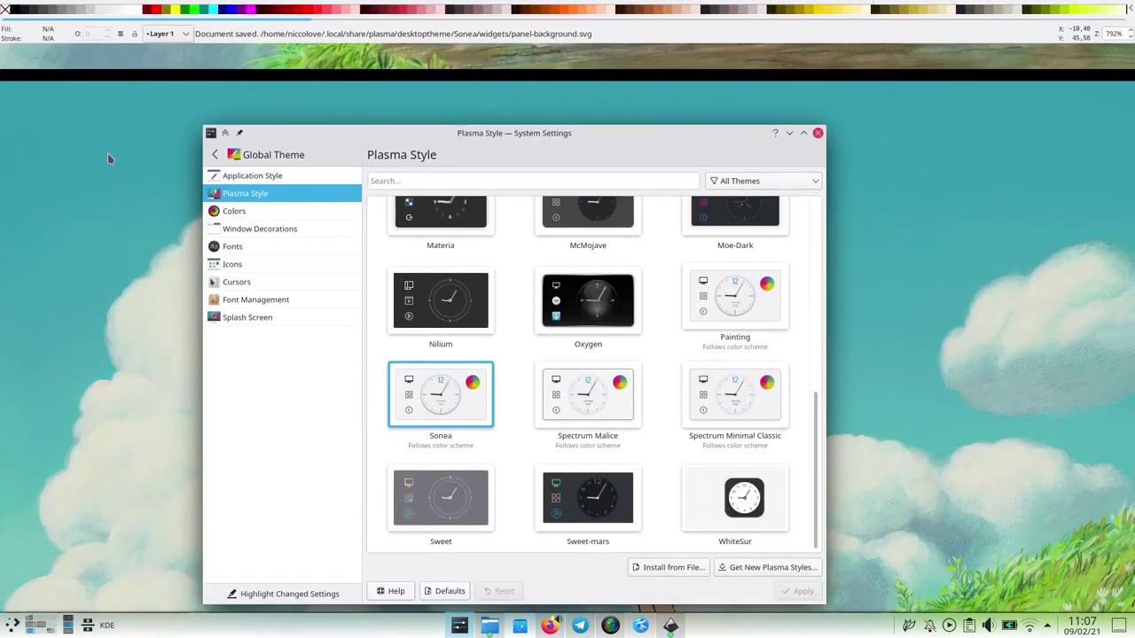
left_click(550, 289)
left_click(798, 510)
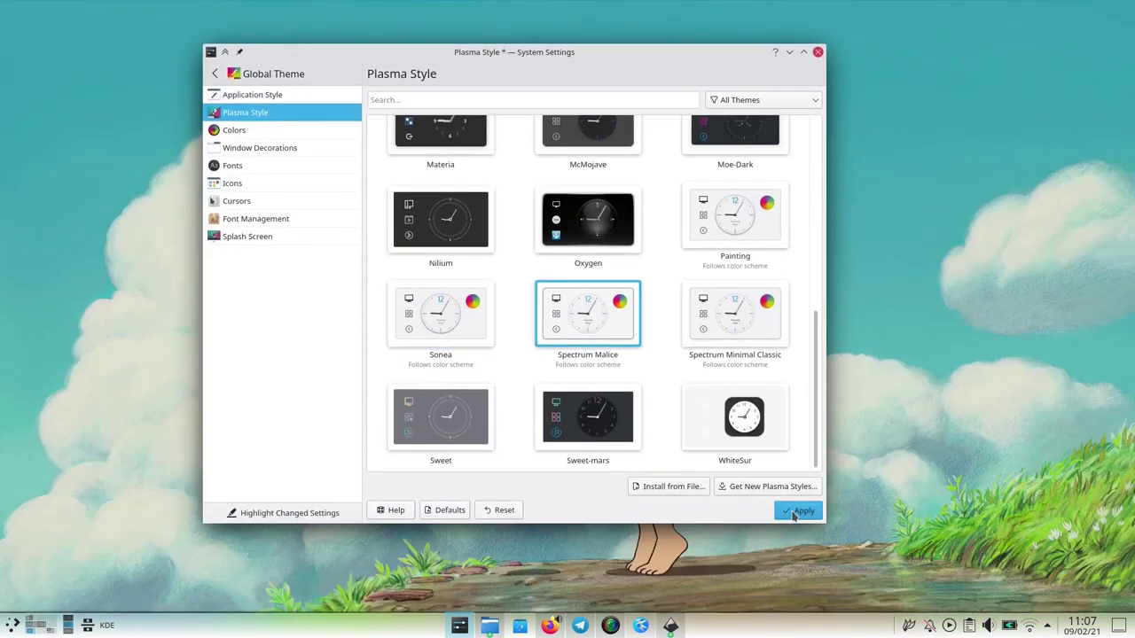
left_click(465, 312)
left_click(799, 510)
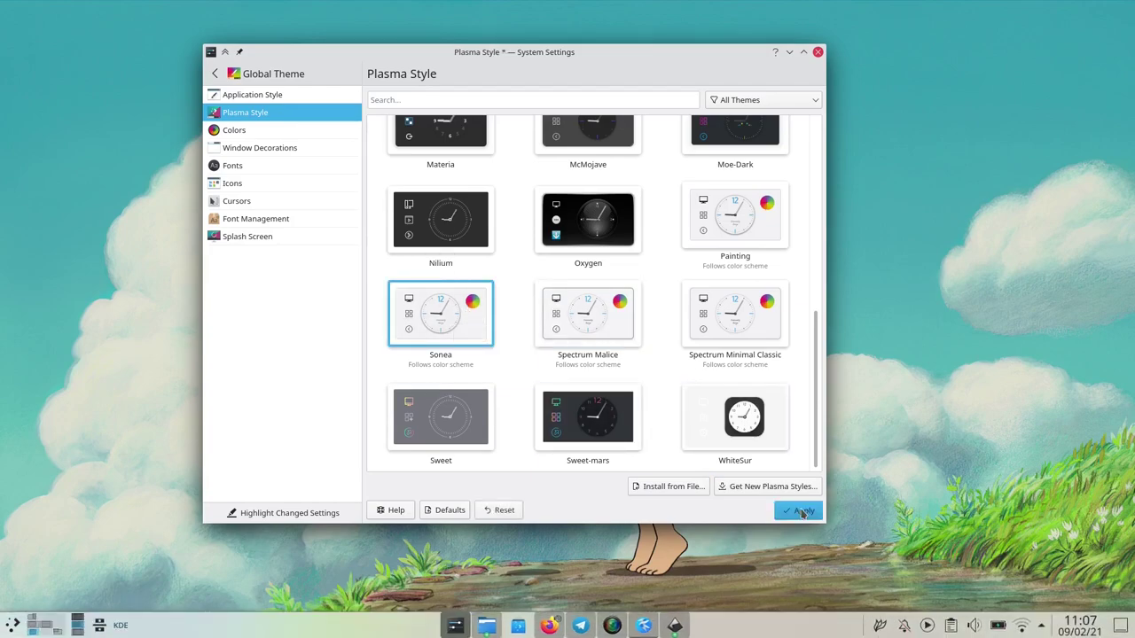
- Switch to an empty virtual desktop and open the bottom panel's edit mode to examine its thick margins and height
key("ctrl+super+Right")
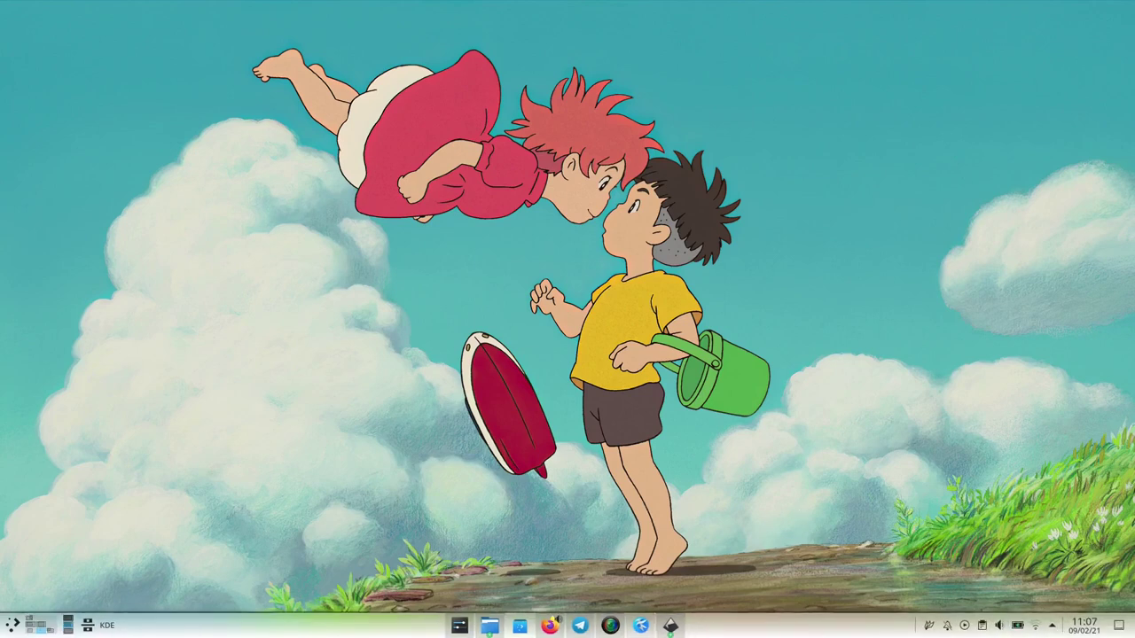
right_click(821, 624)
left_click(873, 603)
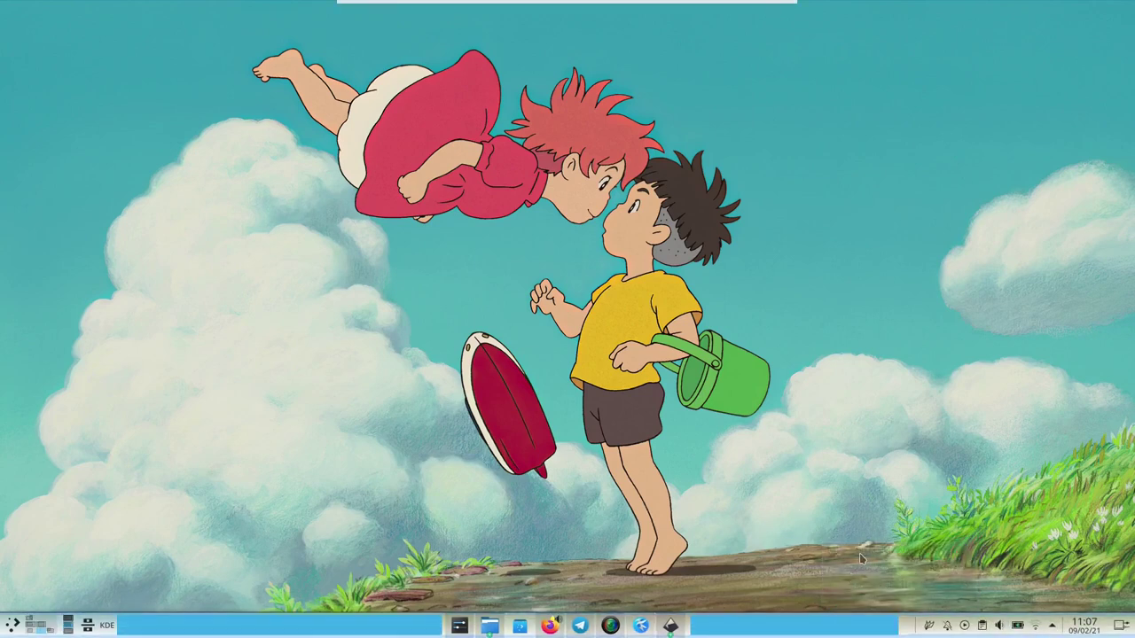
left_click_drag(887, 631, 771, 620)
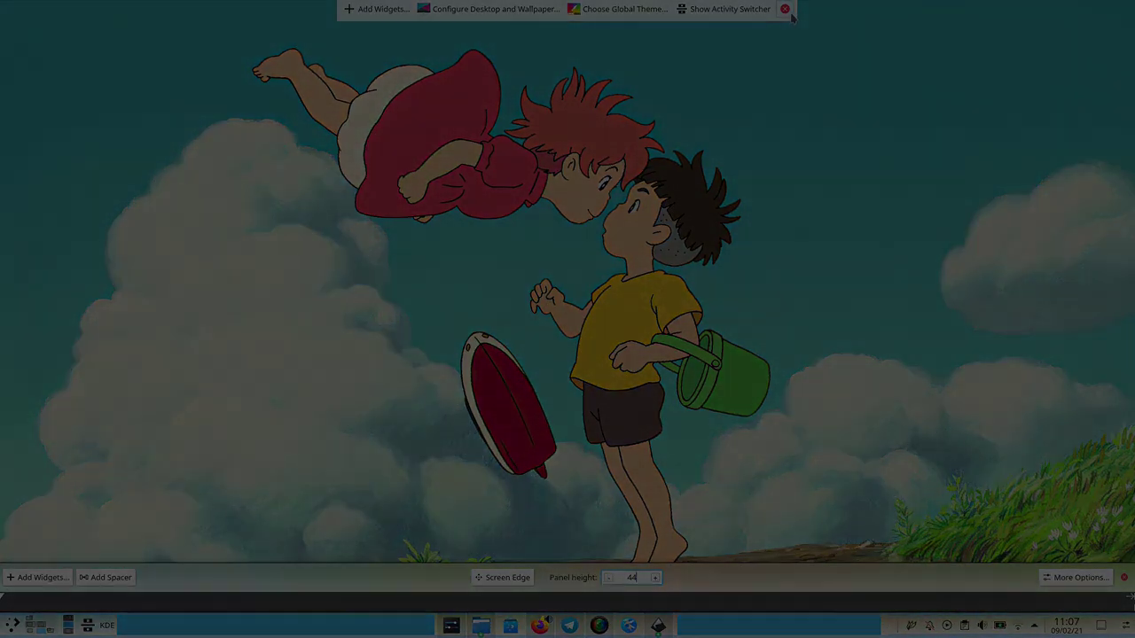